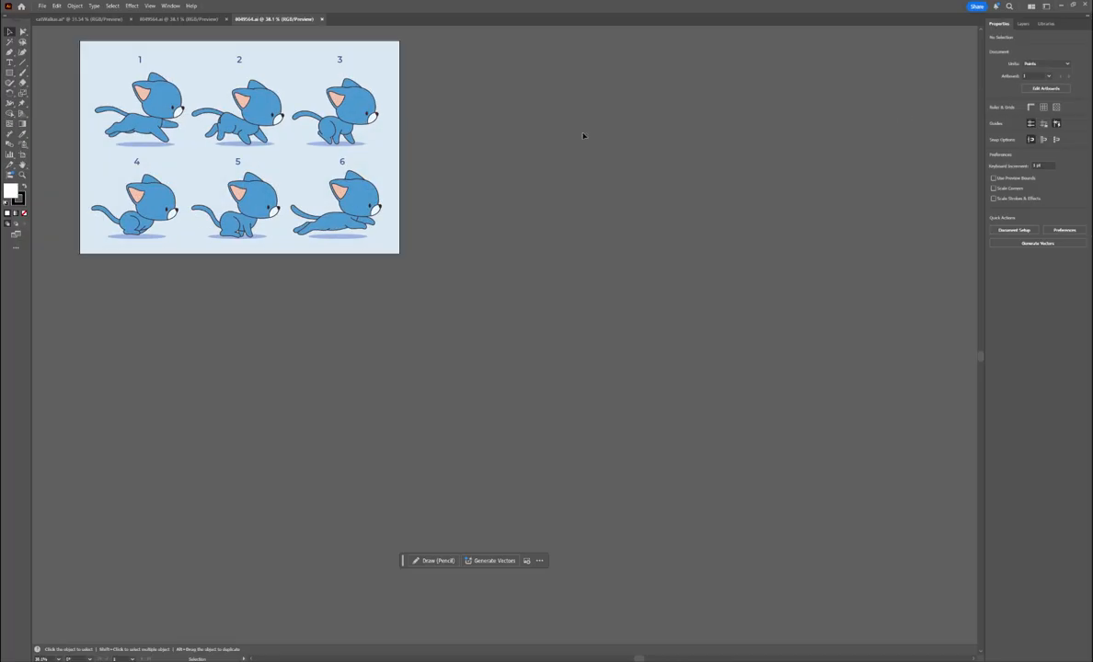
# Paste the six-pose cat sheet into the document with the blank artboards and place it above the artboard grid
pyautogui.moveTo(436, 62); pyautogui.dragTo(159, 247)
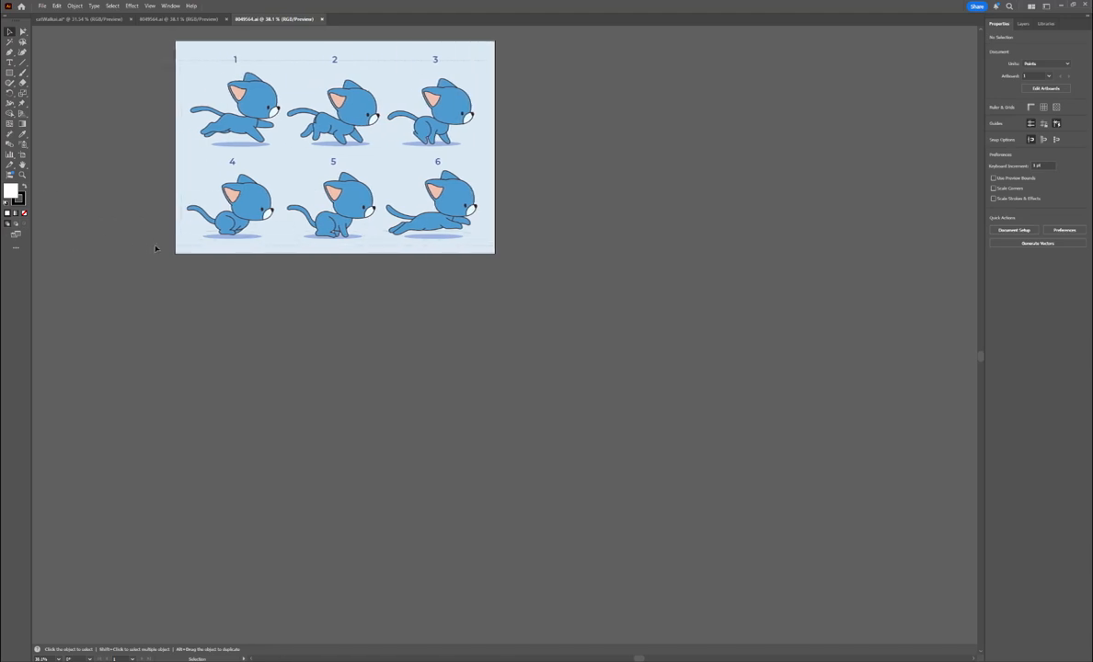
pyautogui.click(96, 18)
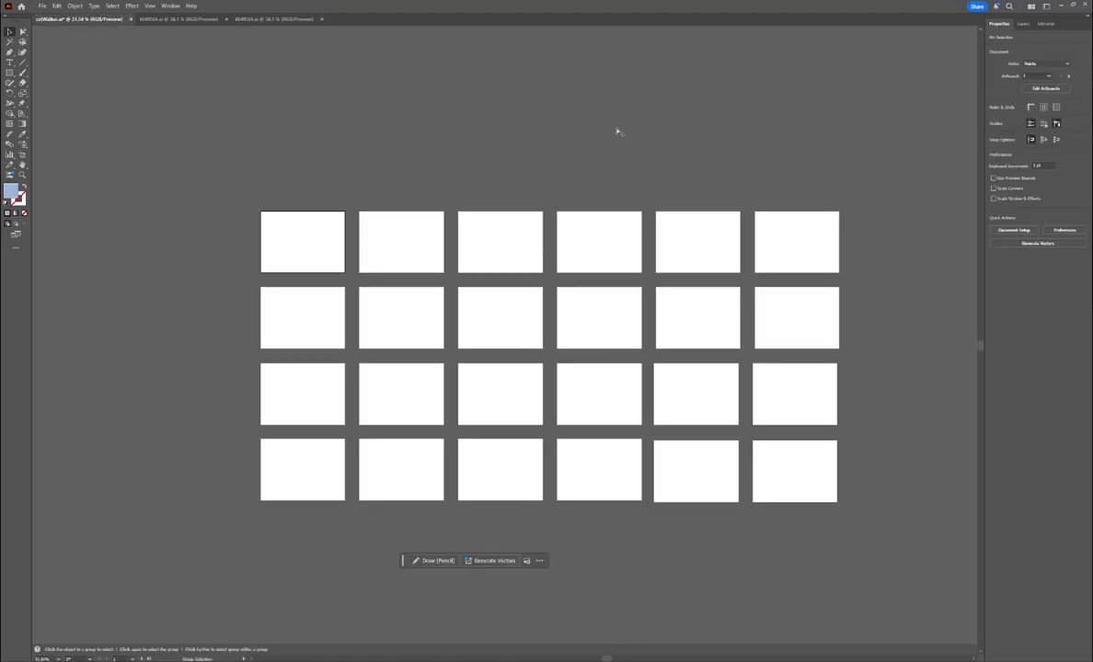
pyautogui.hotkey('ctrl', 'v')
pyautogui.moveTo(571, 312)
pyautogui.mouseDown()
pyautogui.moveTo(352, 97)
pyautogui.moveTo(329, 96)
pyautogui.moveTo(444, 144)
pyautogui.mouseUp()
pyautogui.click(449, 112)
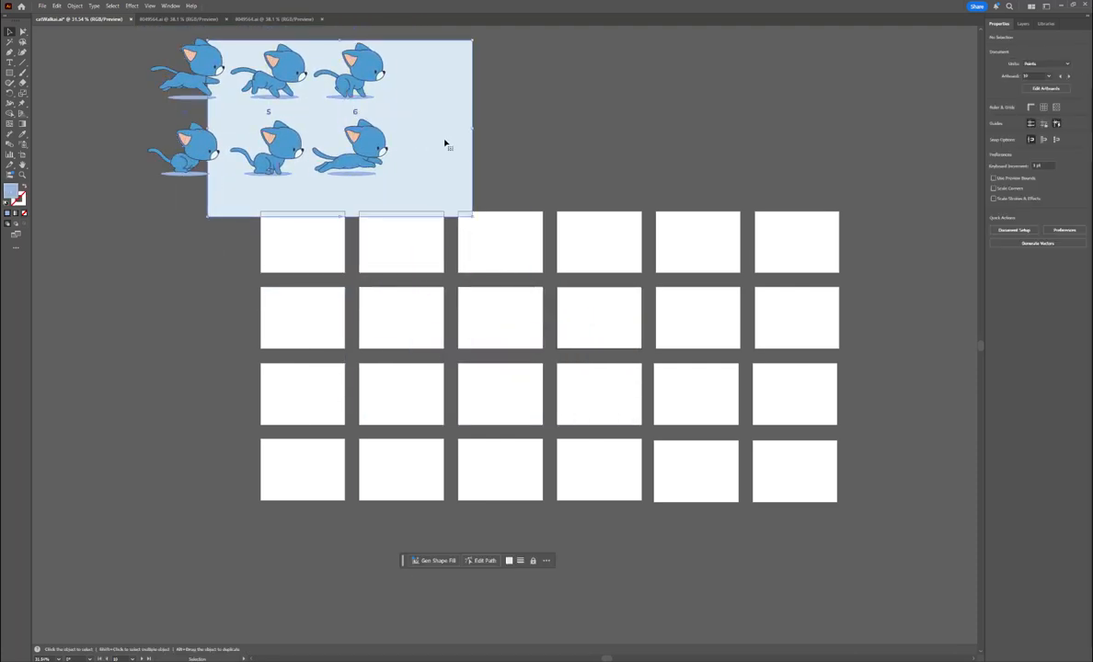
pyautogui.press('Delete')
pyautogui.click(378, 147)
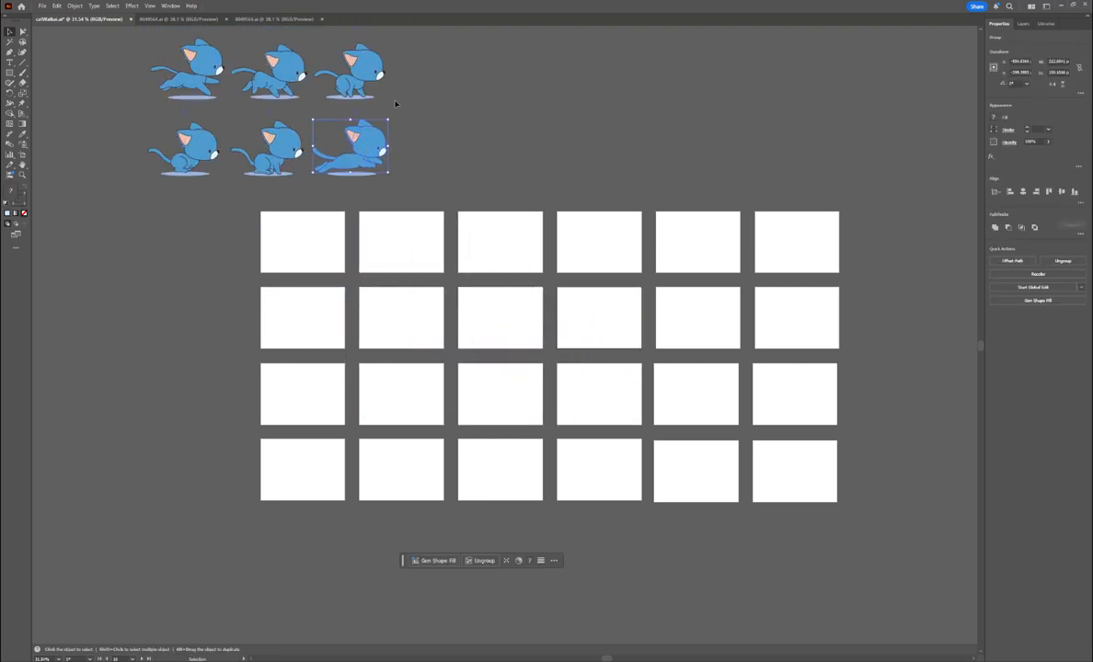
pyautogui.click(401, 114)
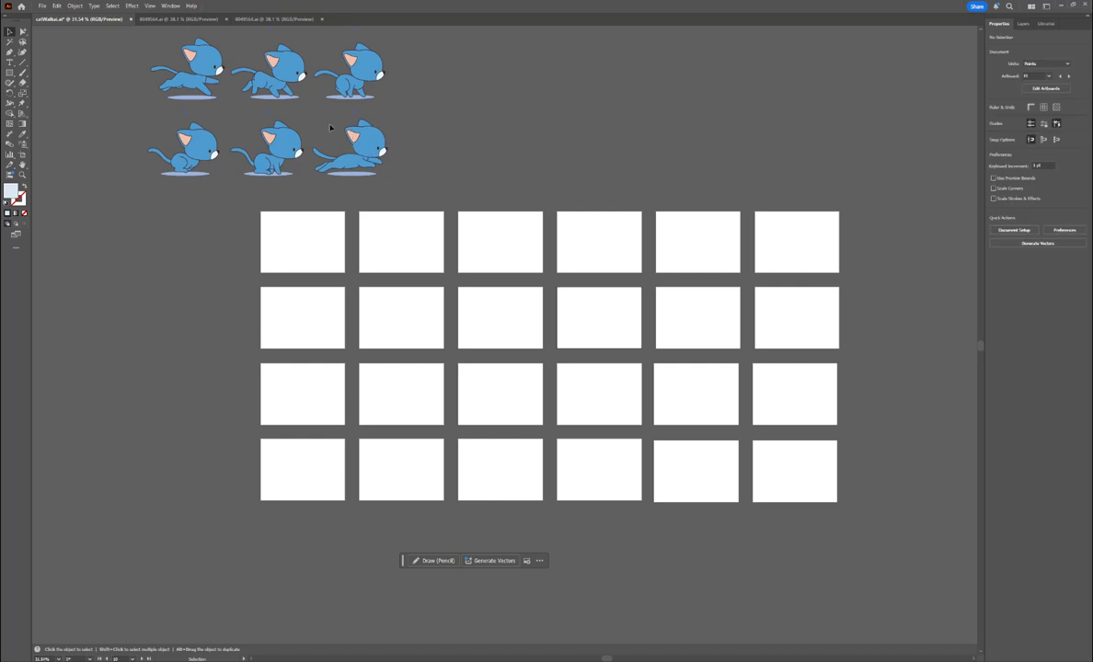
pyautogui.click(357, 159)
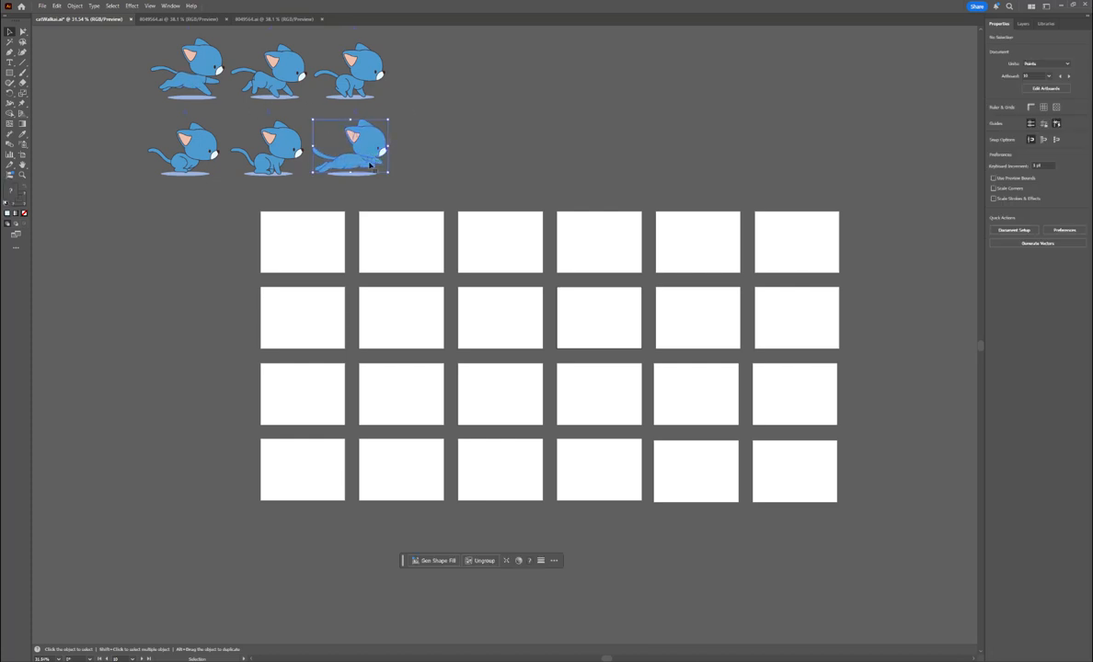
pyautogui.moveTo(362, 159); pyautogui.dragTo(740, 164)
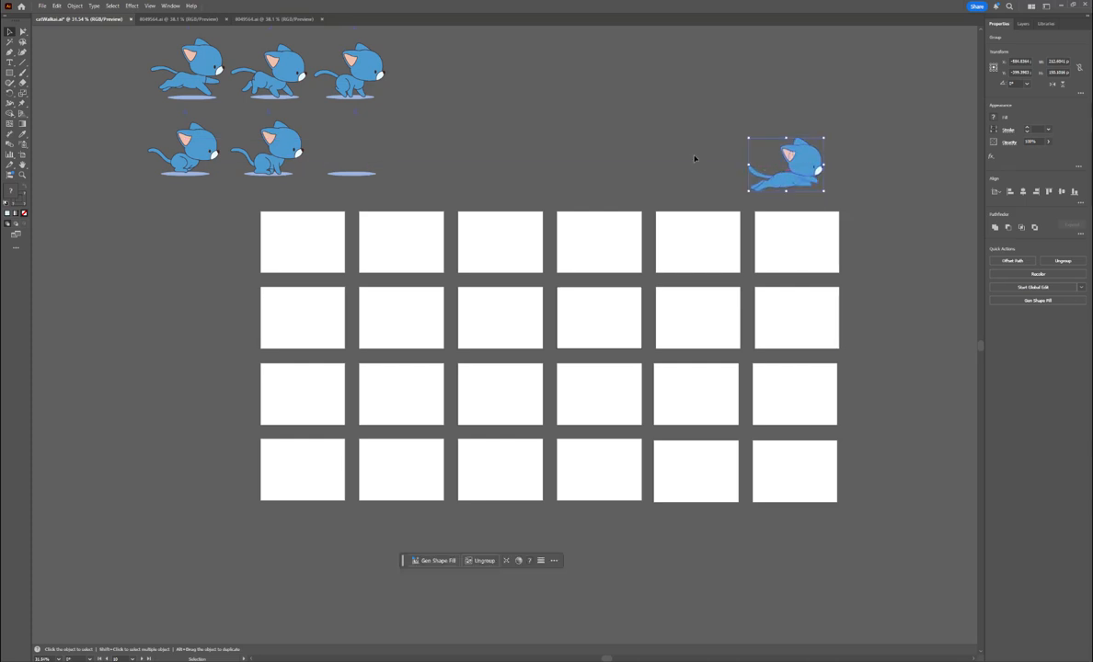
pyautogui.hotkey('ctrl', 'z')
pyautogui.hotkey('ctrl', 'z')
pyautogui.hotkey('ctrl', 'z')
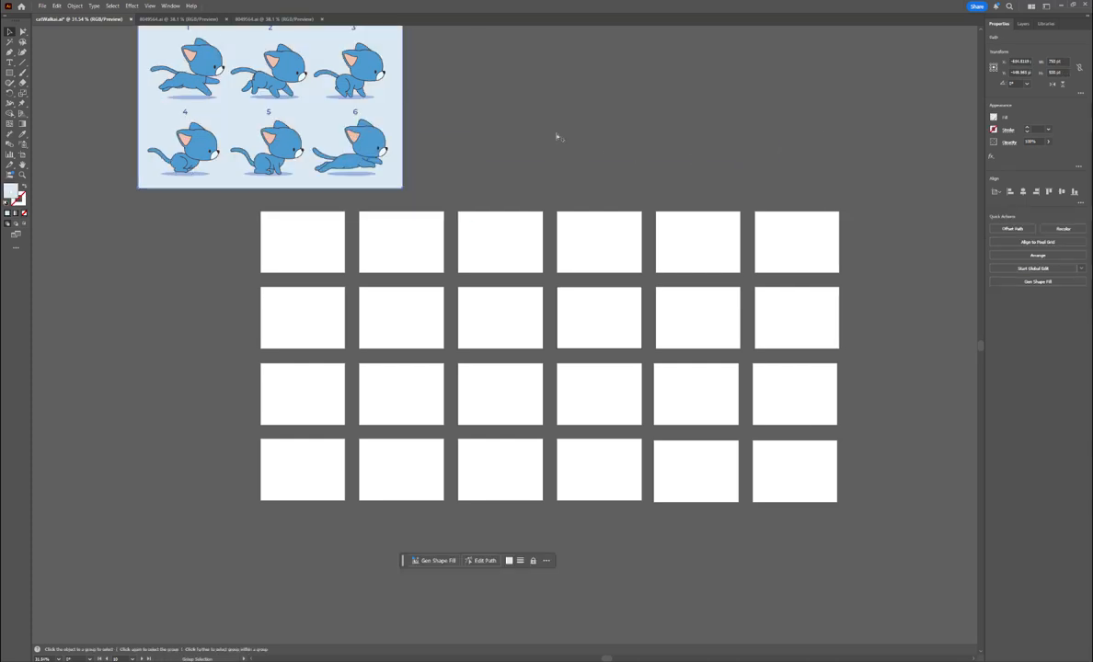
pyautogui.click(473, 139)
pyautogui.moveTo(396, 141); pyautogui.dragTo(454, 136)
pyautogui.hotkey('ctrl', 'z')
pyautogui.hotkey('ctrl', 'a')
pyautogui.hotkey('ctrl', 'shift', 'a')
# Delete the cat sheet's pale blue background and move the sixth cat with its shadow onto the top row's sixth artboard
pyautogui.click(394, 118)
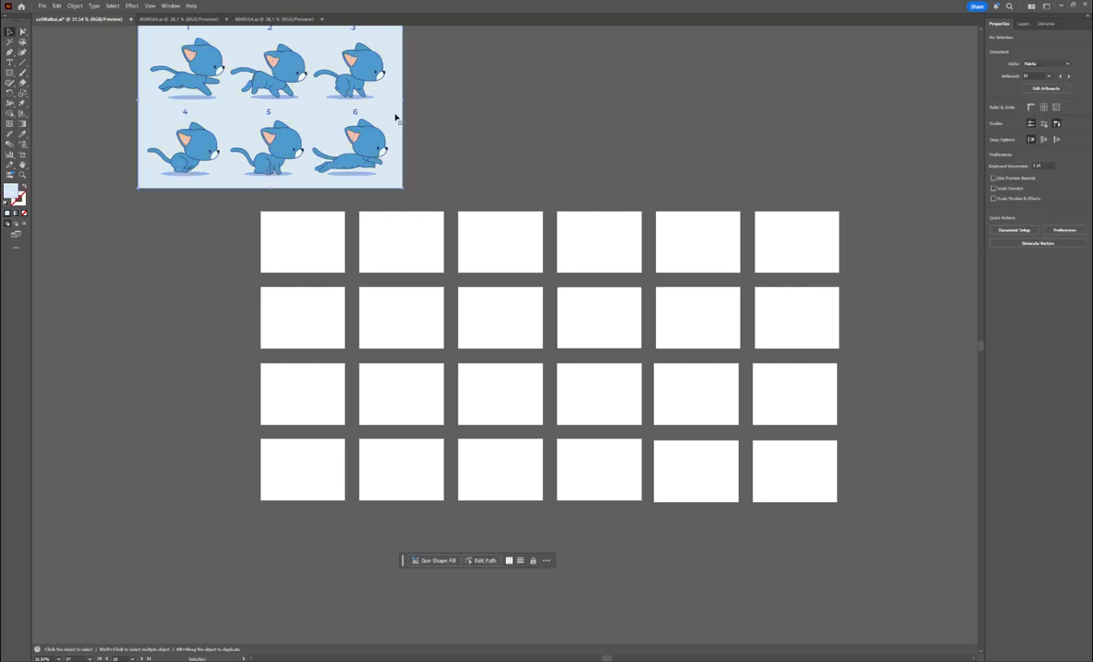
pyautogui.press('Delete')
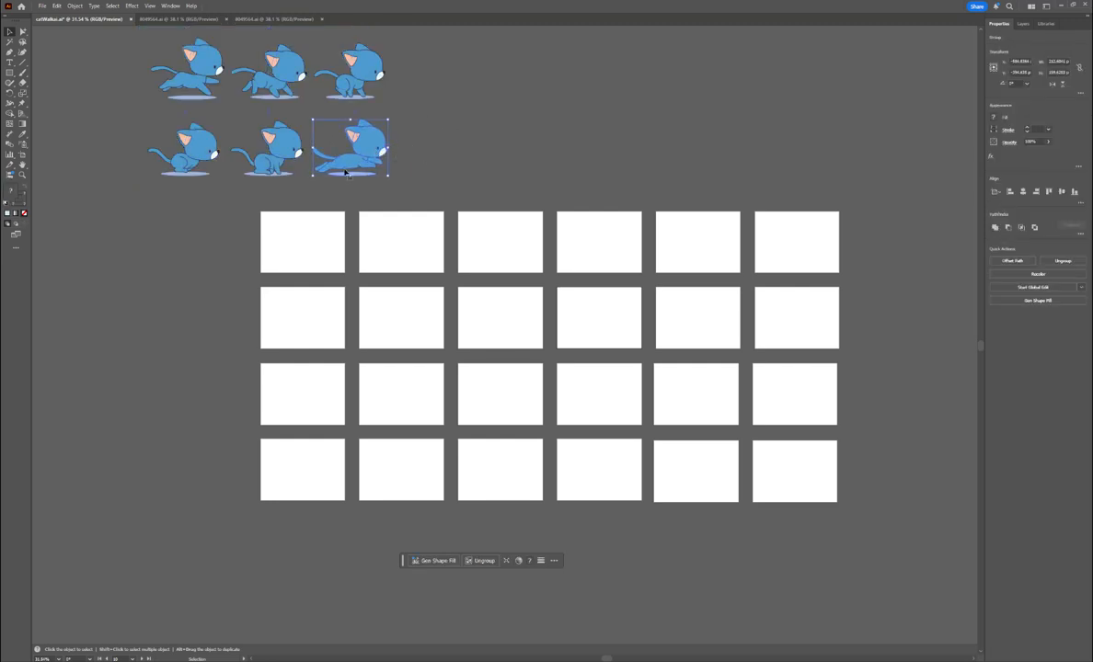
pyautogui.moveTo(373, 150); pyautogui.dragTo(807, 255)
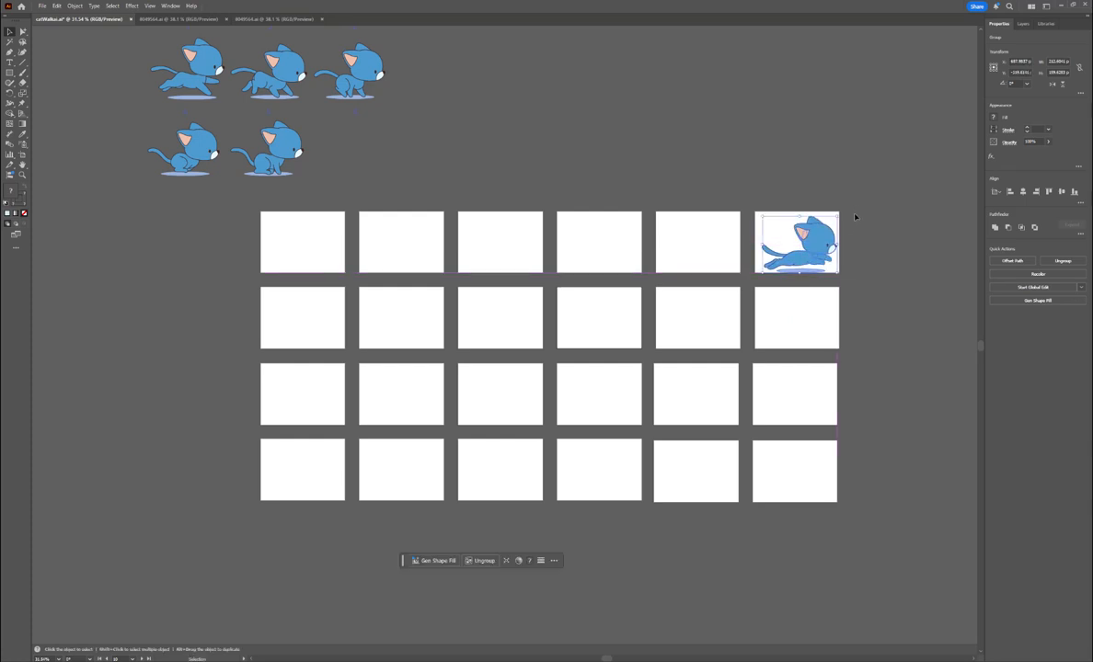
# Make the sixth artboard active and centre the cat group horizontally on it
pyautogui.click(1022, 193)
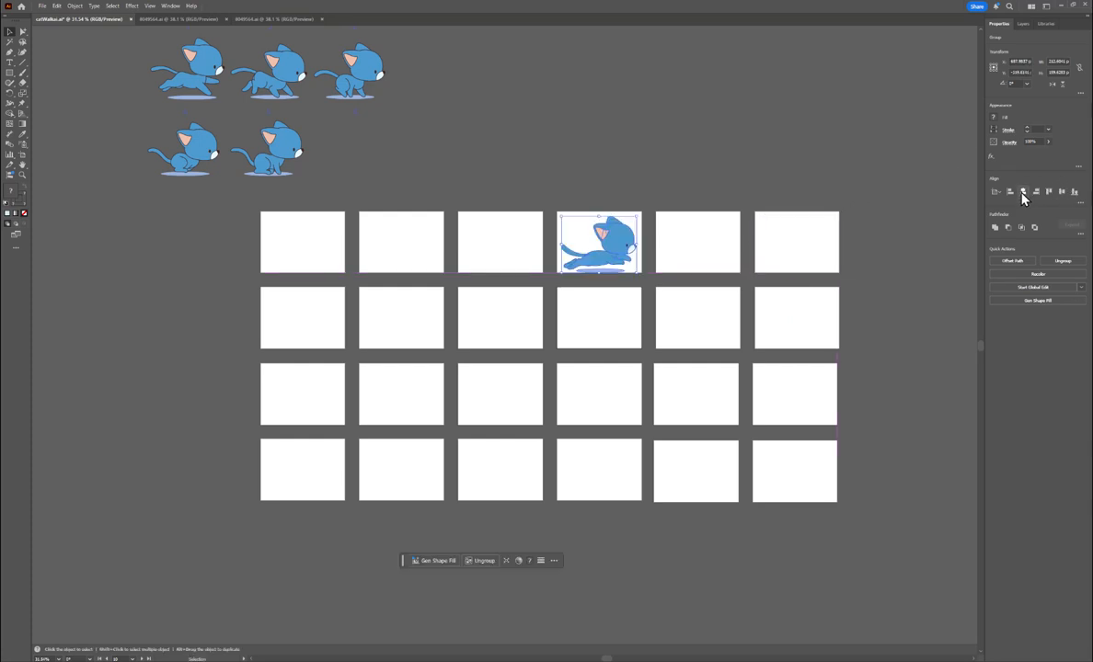
pyautogui.hotkey('ctrl', 'z')
pyautogui.click(776, 234)
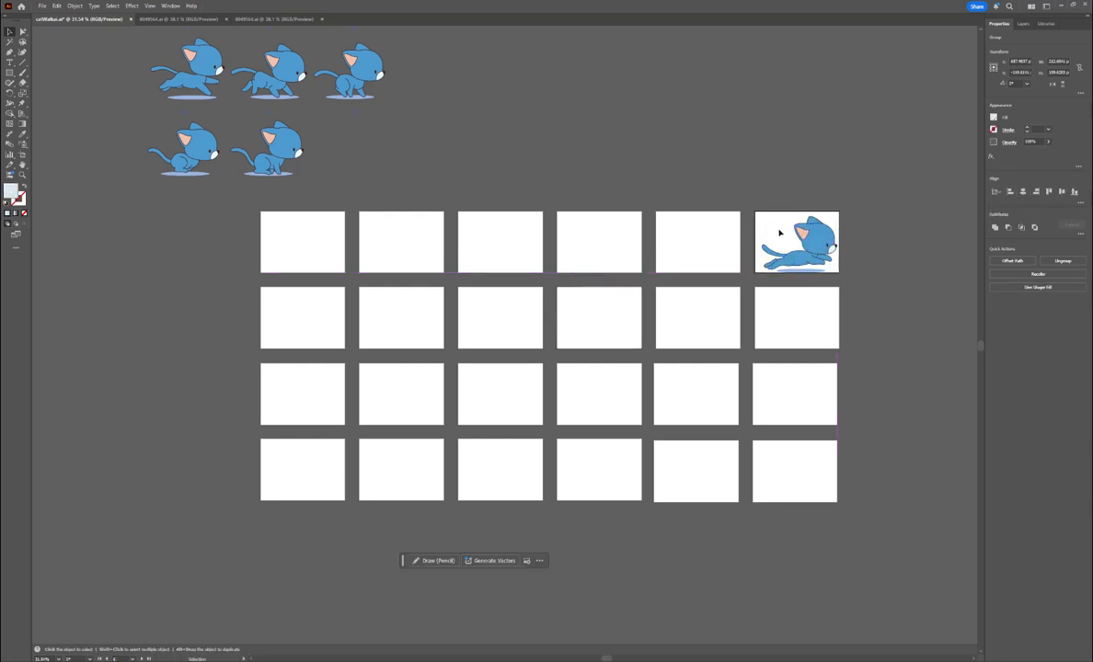
pyautogui.click(776, 234)
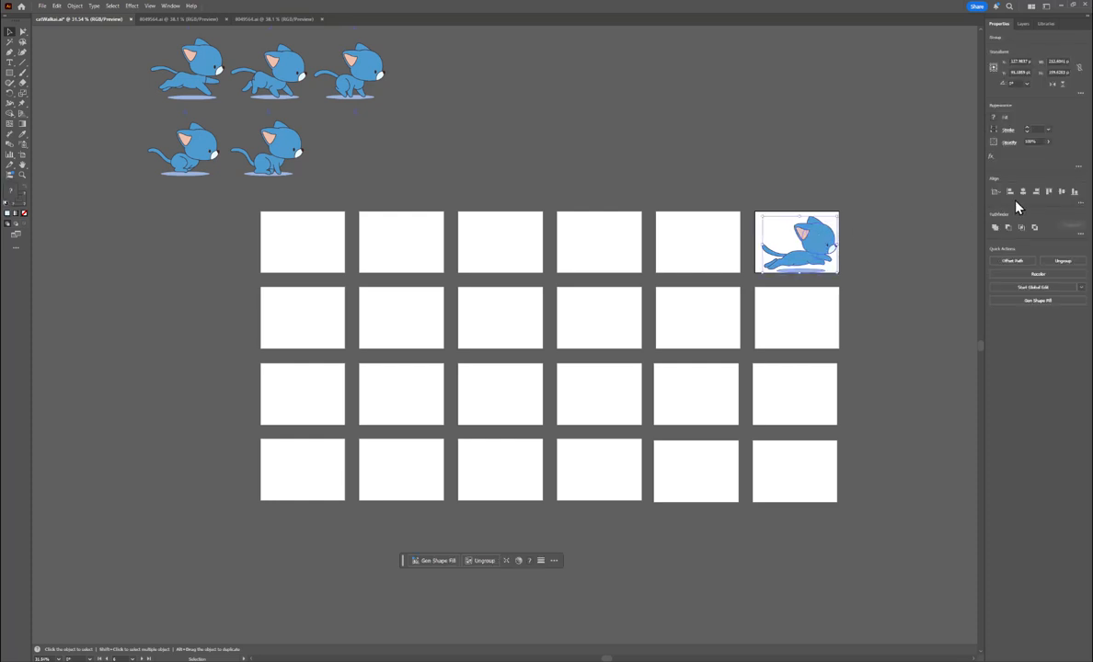
pyautogui.click(1023, 192)
pyautogui.click(859, 230)
pyautogui.click(806, 246)
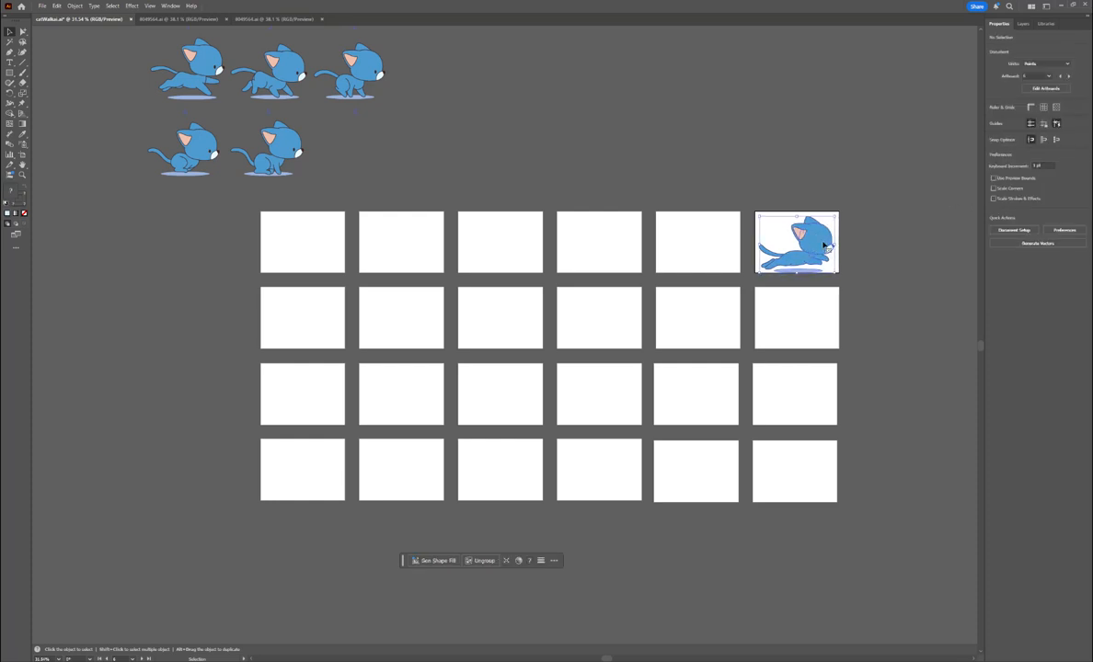
pyautogui.click(1049, 193)
pyautogui.click(771, 231)
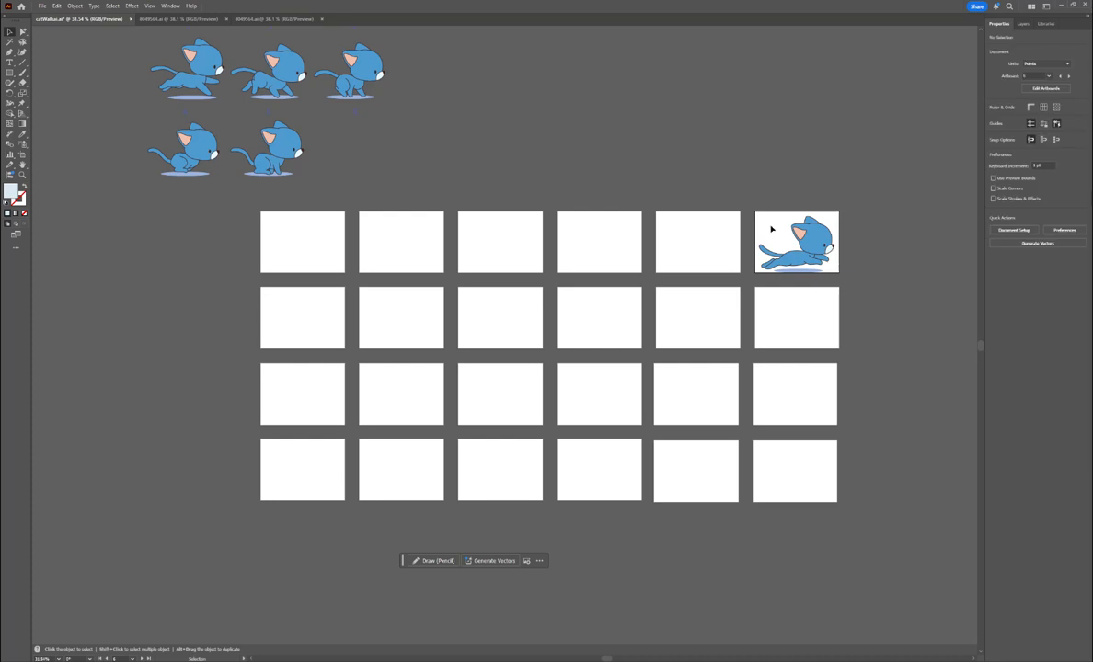
# Copy the shadow ellipse under the sixth cat and paste it in place on the other five artboards of the top row
pyautogui.click(24, 32)
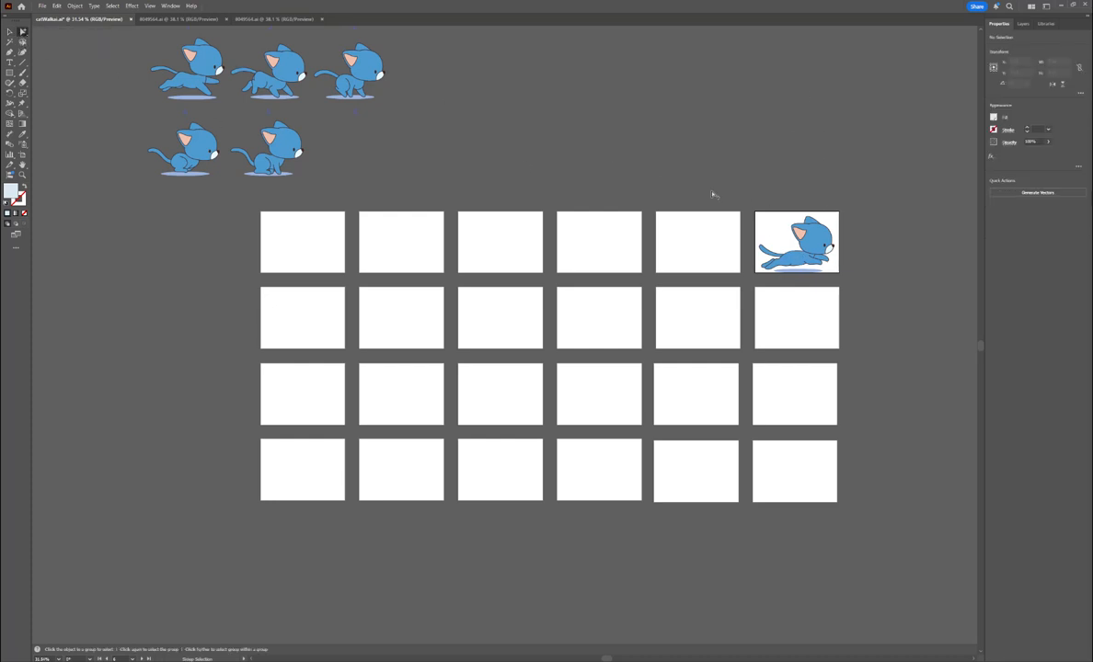
pyautogui.click(798, 271)
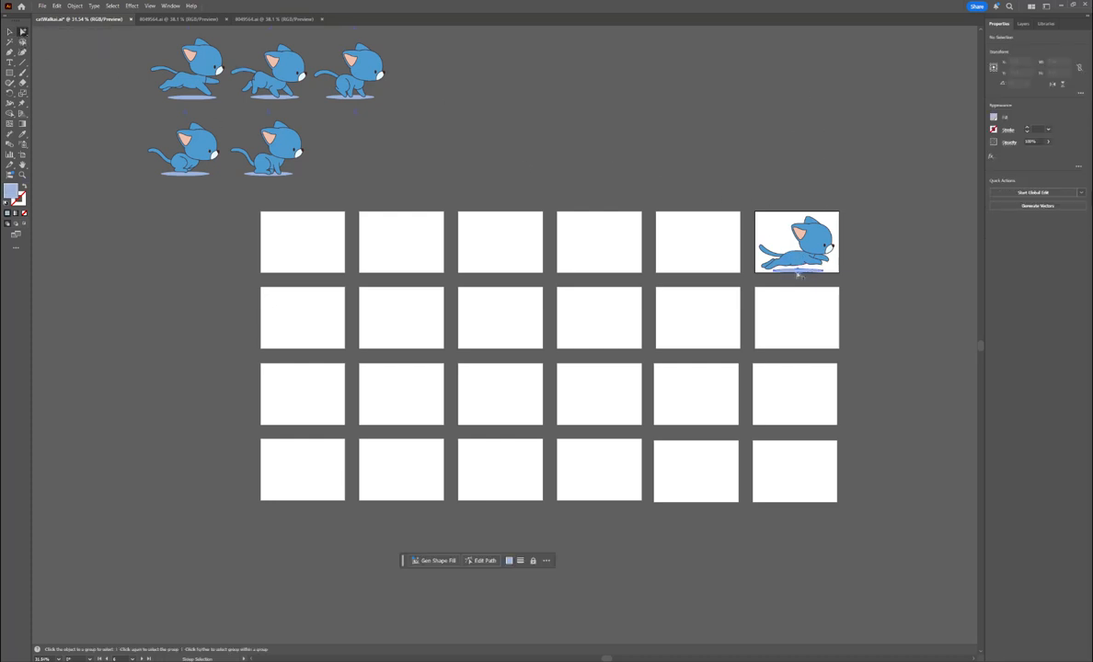
pyautogui.click(918, 229)
pyautogui.click(822, 268)
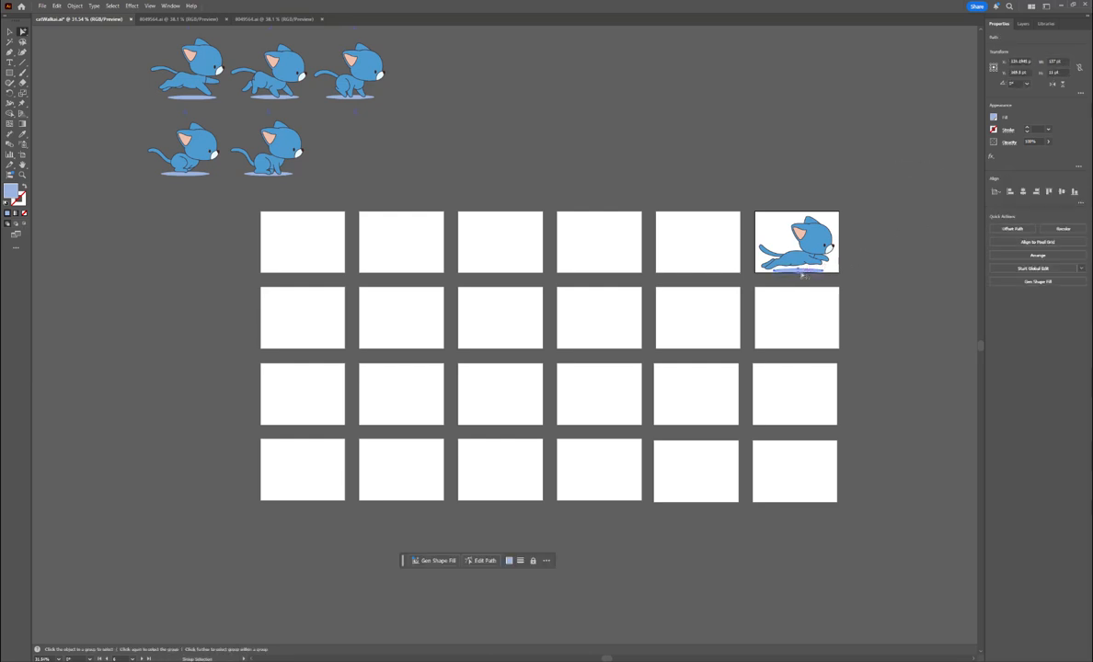
pyautogui.click(735, 259)
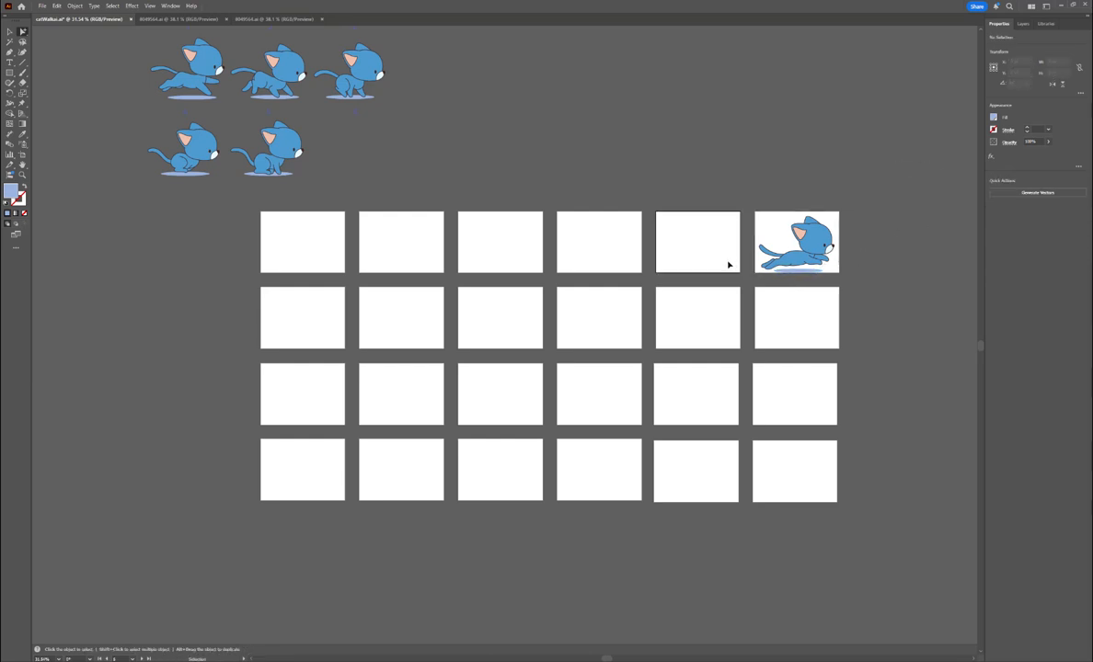
pyautogui.hotkey('ctrl', 'shift', 'v')
pyautogui.click(629, 255)
pyautogui.hotkey('ctrl', 'shift', 'v')
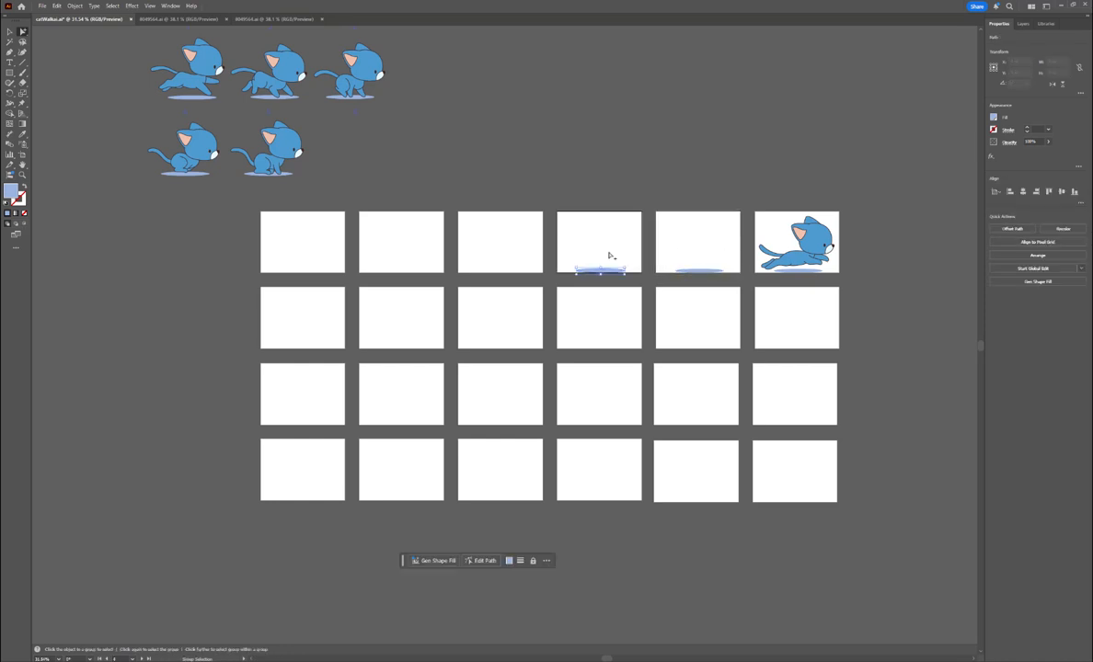
pyautogui.click(495, 254)
pyautogui.hotkey('ctrl', 'shift', 'v')
pyautogui.click(427, 258)
pyautogui.hotkey('ctrl', 'shift', 'v')
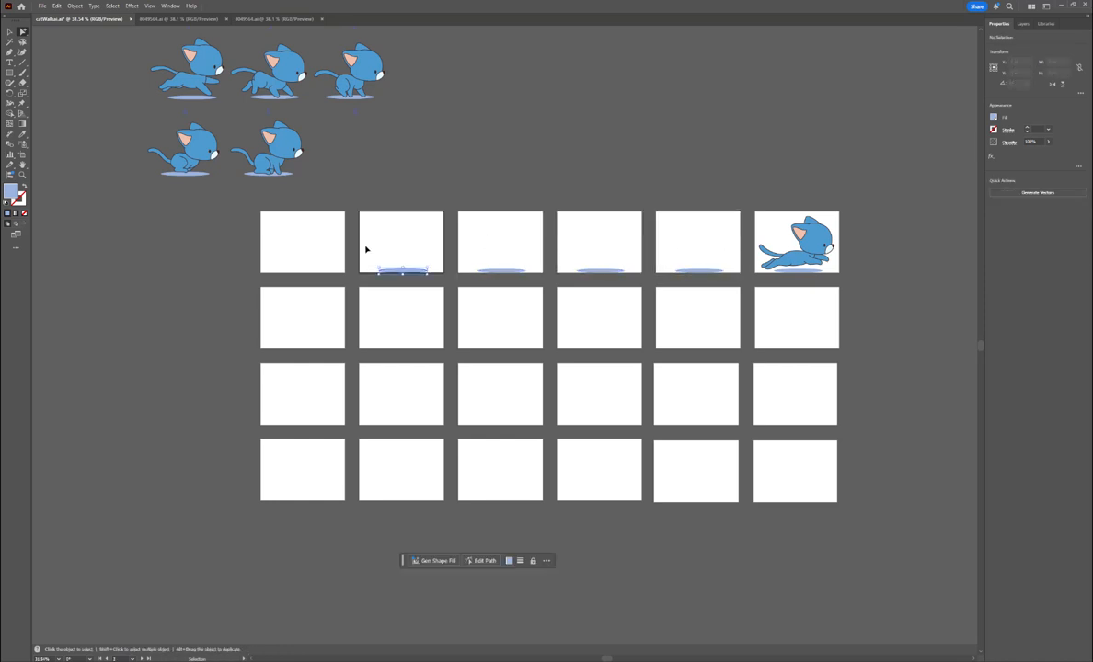
pyautogui.click(337, 247)
pyautogui.hotkey('ctrl', 'shift', 'v')
# Inspect the remaining cat figures and the artboard shadows in outline view, and return to preview
pyautogui.press('v')
pyautogui.click(371, 153)
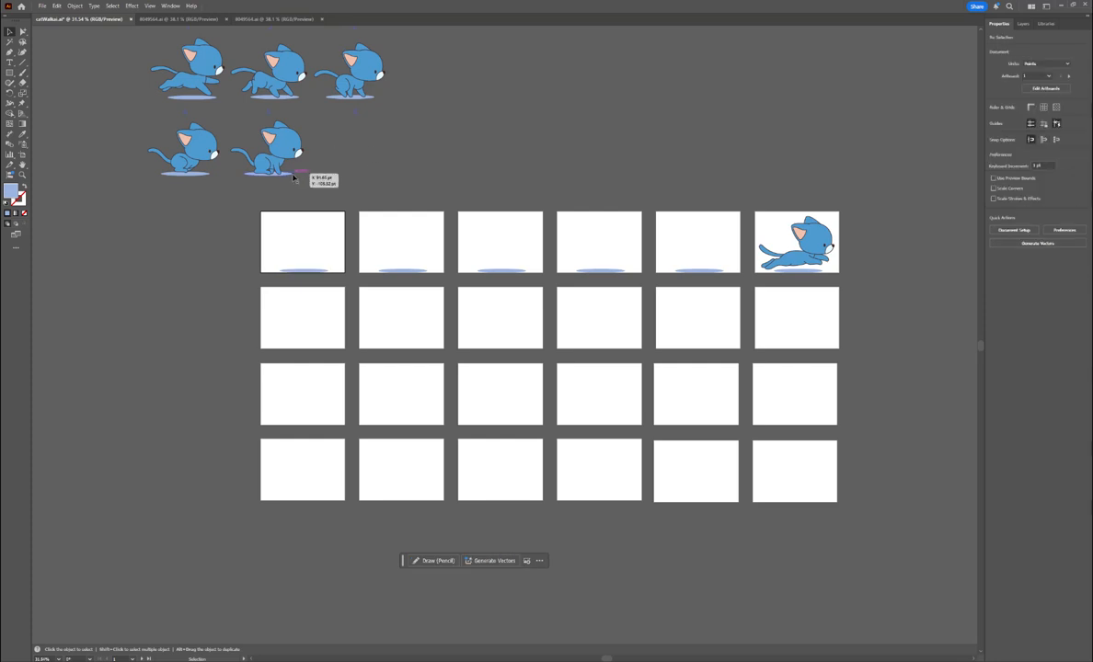
pyautogui.click(23, 175)
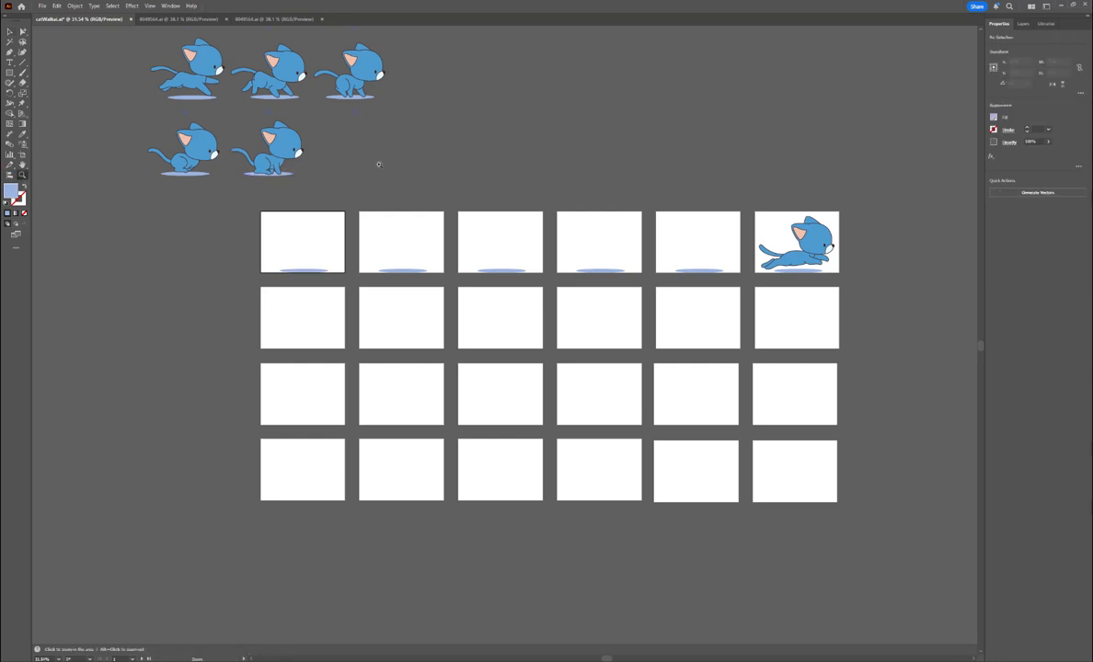
pyautogui.moveTo(940, 41); pyautogui.dragTo(971, 43)
pyautogui.press('h')
pyautogui.moveTo(563, 179); pyautogui.dragTo(728, 189)
pyautogui.press('v')
pyautogui.hotkey('ctrl', 'y')
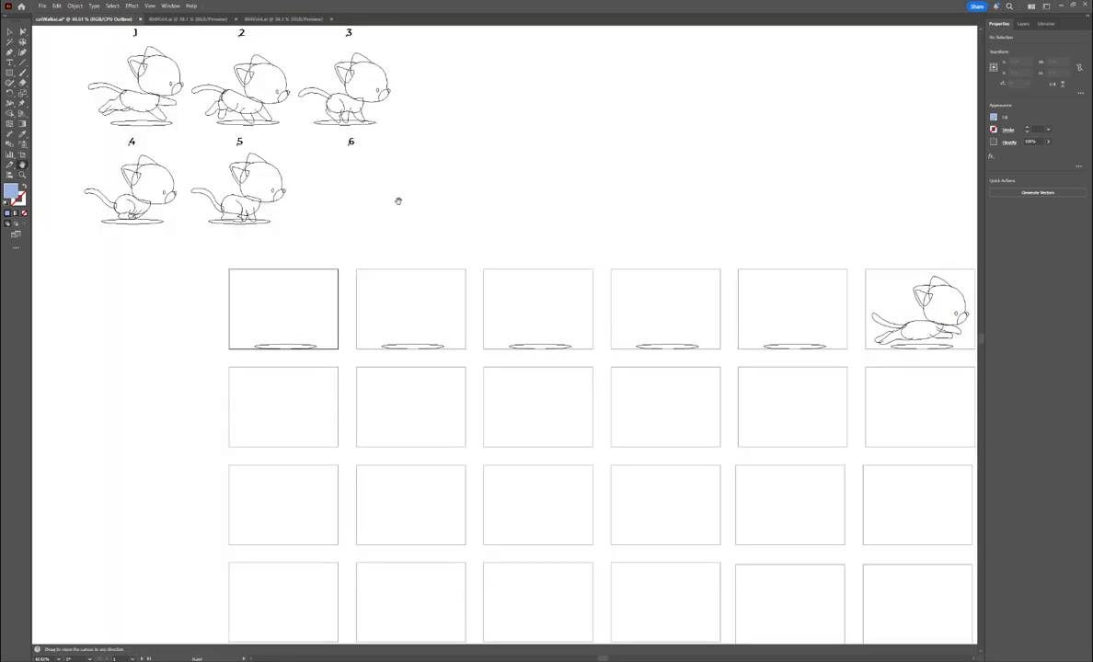
pyautogui.press('v')
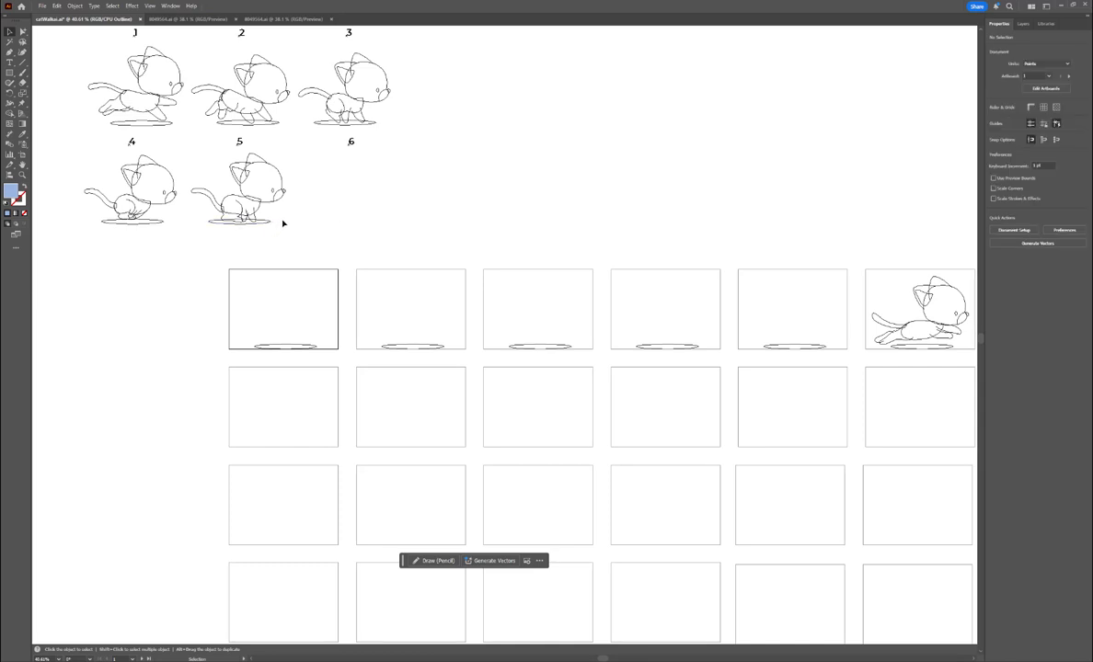
pyautogui.hotkey('ctrl', 'y')
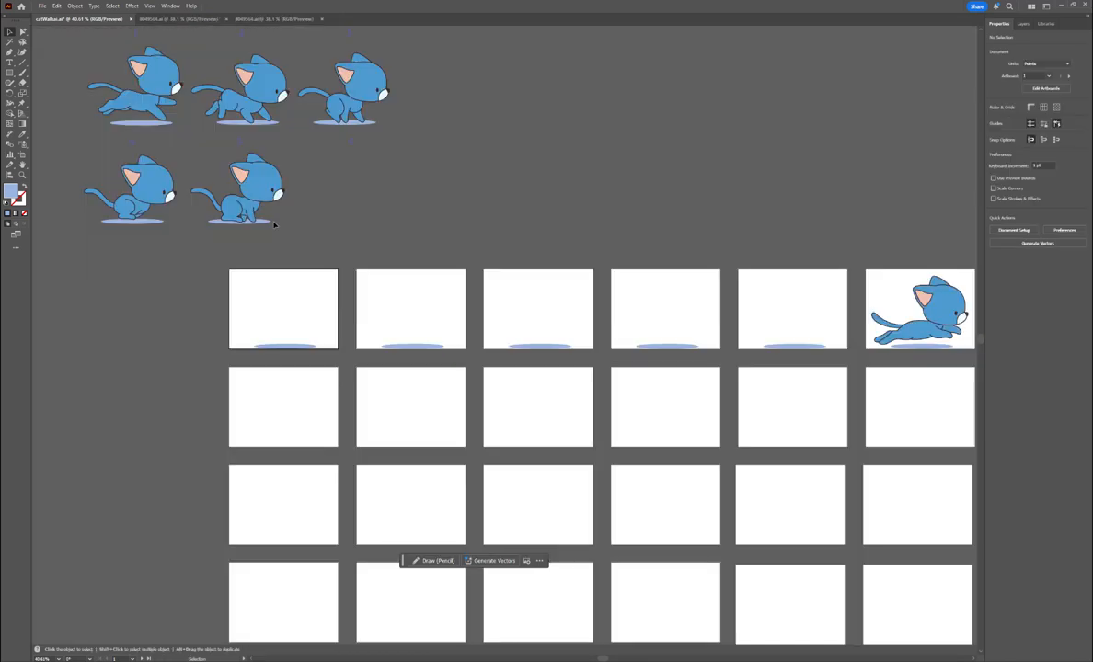
# Move the remaining five cats in order onto the top row's first five artboards, matching each cat's shadow to the pasted ellipse
pyautogui.moveTo(273, 226); pyautogui.dragTo(825, 350)
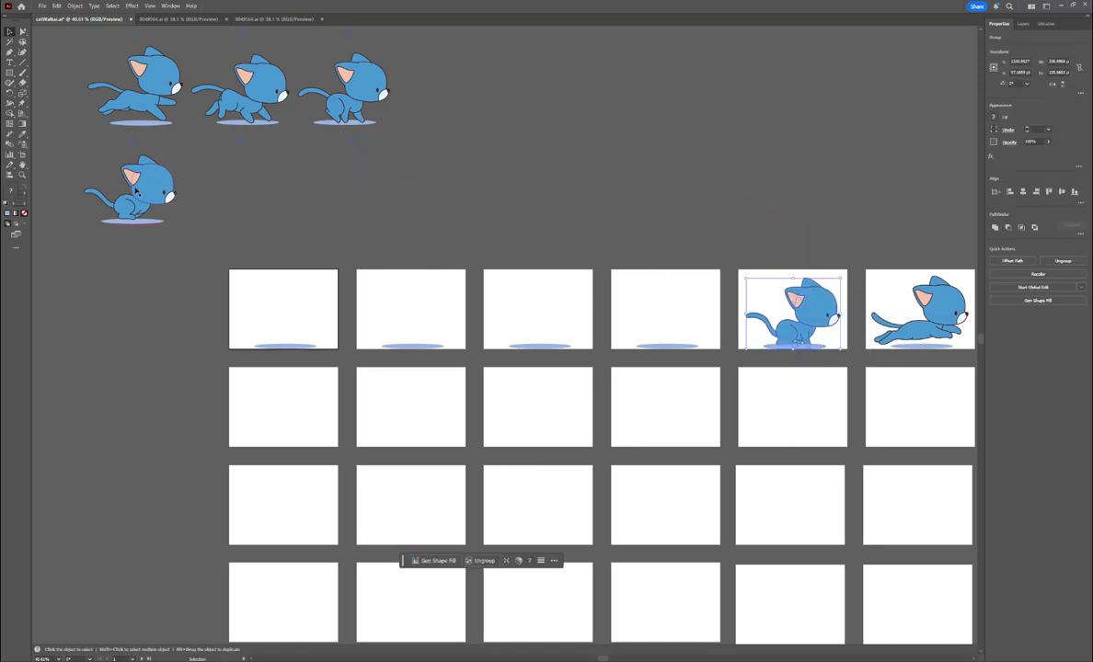
pyautogui.moveTo(166, 226); pyautogui.dragTo(703, 350)
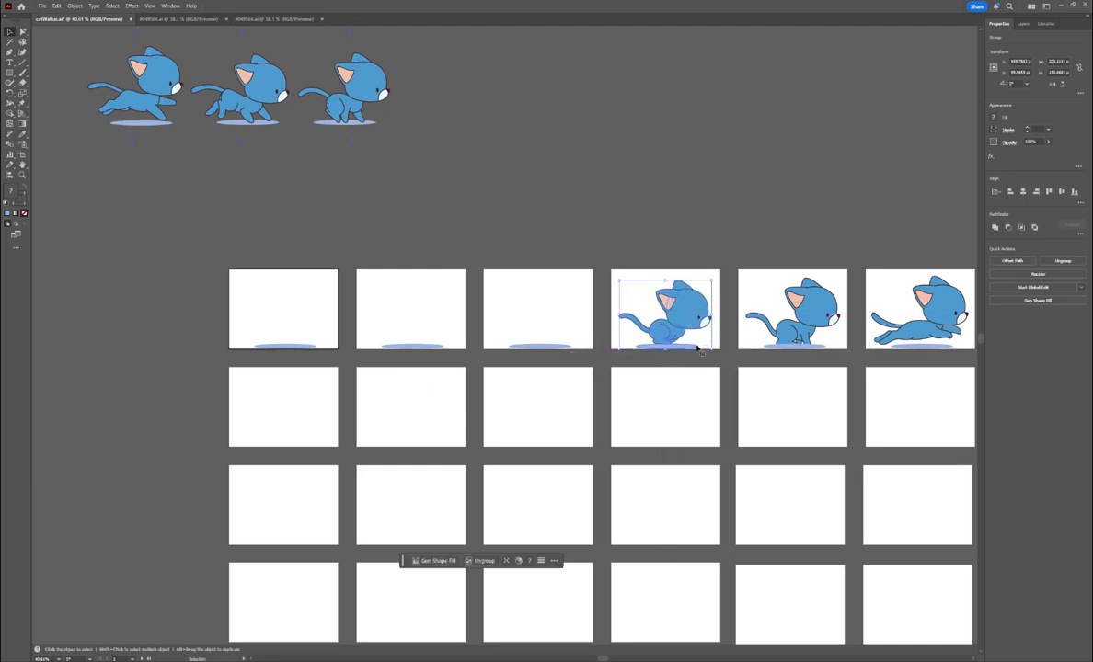
pyautogui.moveTo(365, 126); pyautogui.dragTo(576, 348)
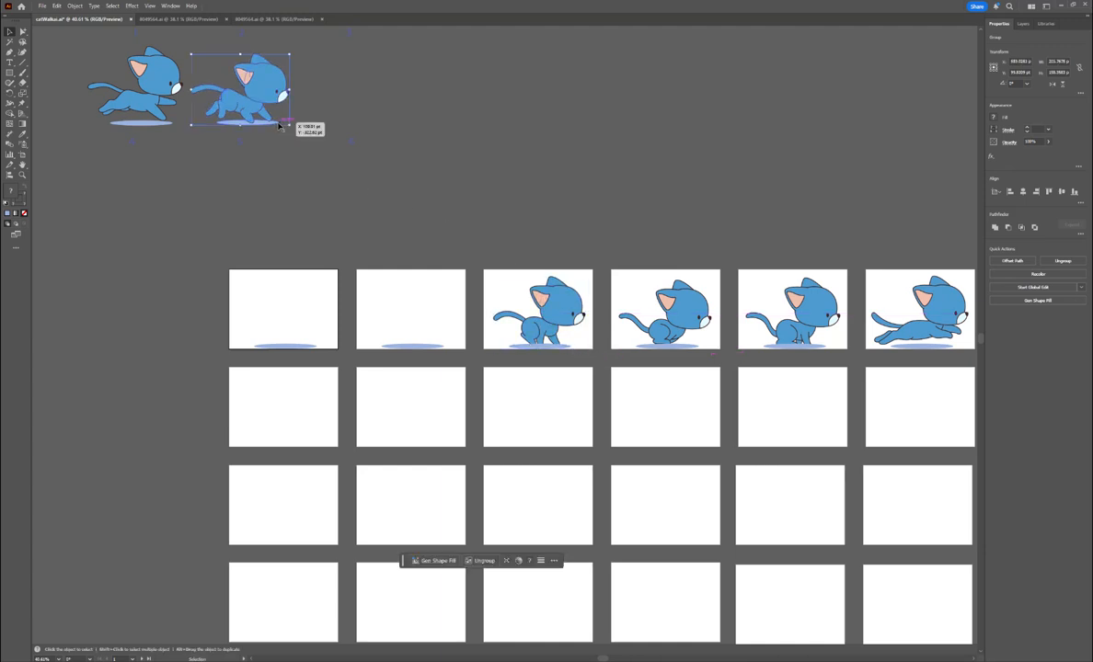
pyautogui.click(378, 197)
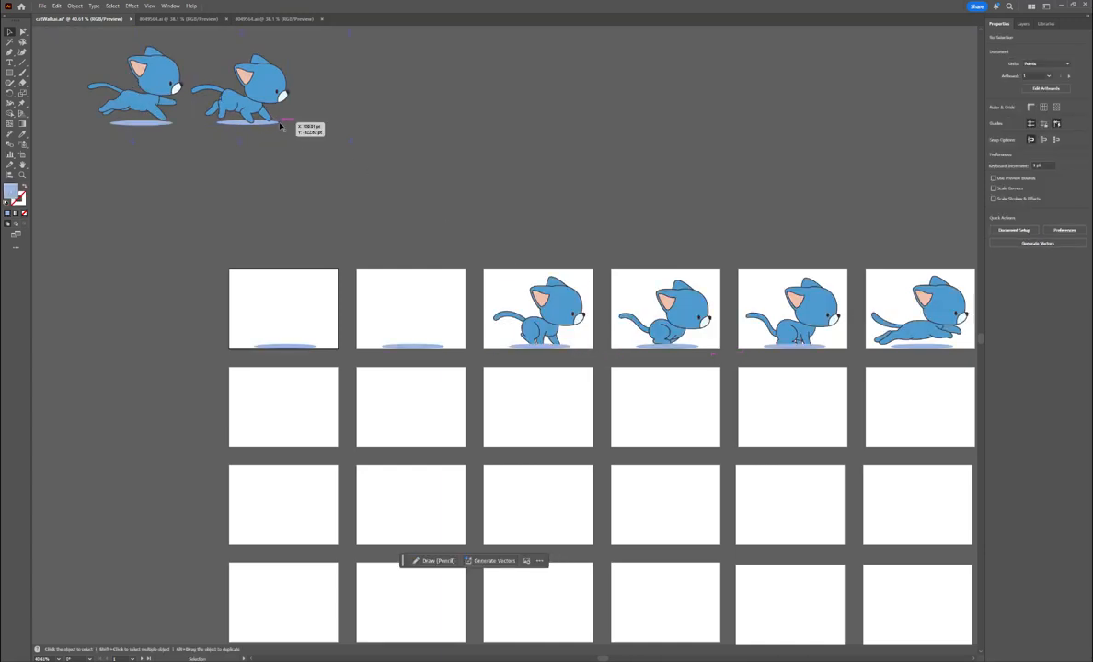
pyautogui.moveTo(276, 122); pyautogui.dragTo(443, 349)
pyautogui.moveTo(173, 135); pyautogui.dragTo(325, 345)
pyautogui.click(378, 254)
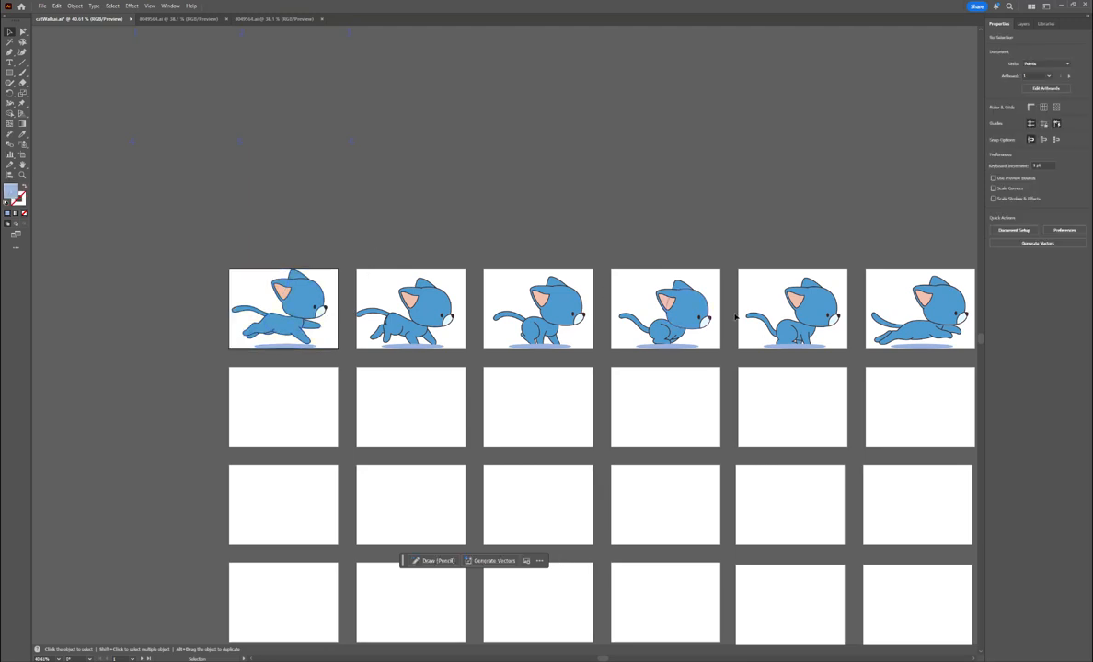
# Send the shadow ellipses on the top row's first five artboards to the back, behind the cats
pyautogui.click(805, 348)
pyautogui.hotkey('ctrl', 'shift', '[')
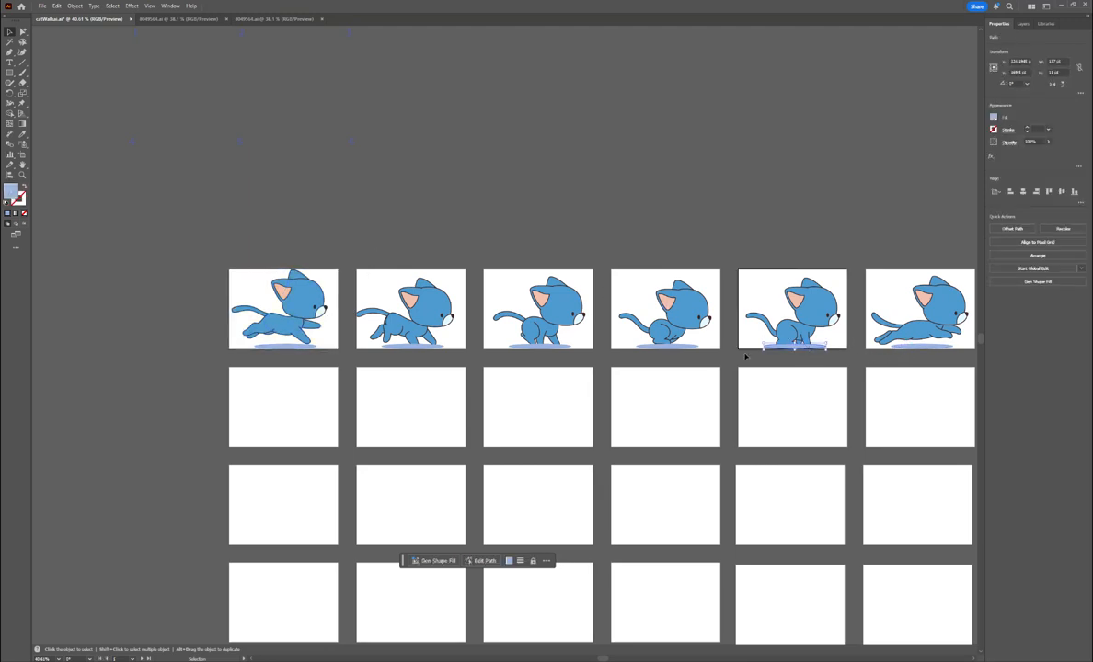
pyautogui.click(736, 357)
pyautogui.click(665, 348)
pyautogui.hotkey('ctrl', 'shift', '[')
pyautogui.click(572, 360)
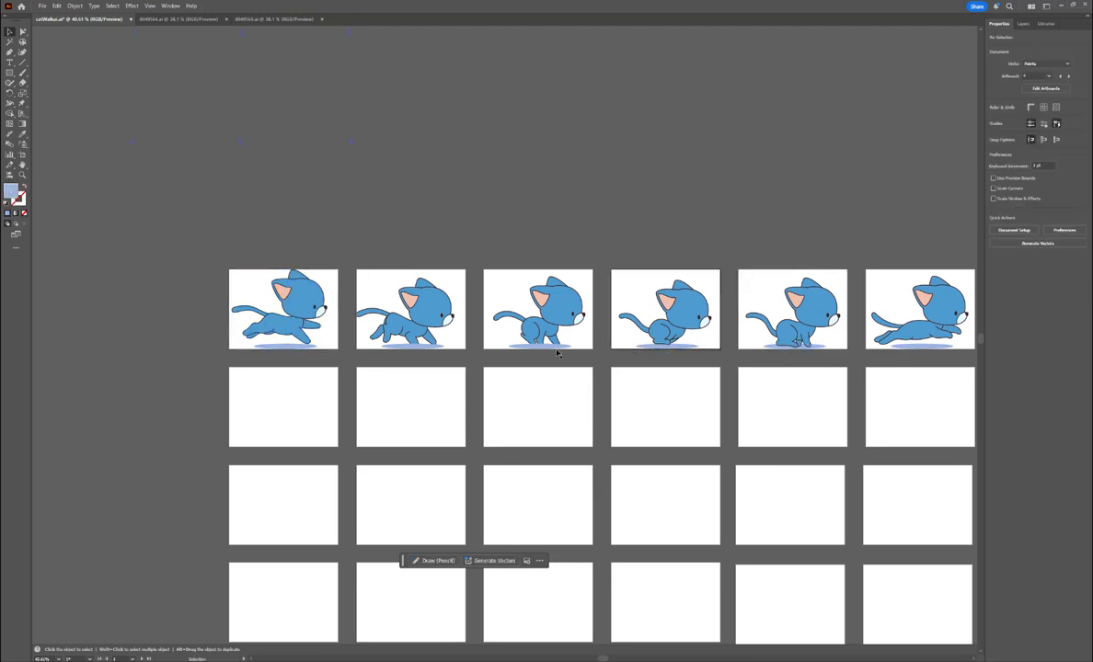
pyautogui.click(554, 348)
pyautogui.hotkey('ctrl', 'shift', '[')
pyautogui.click(553, 359)
pyautogui.click(419, 349)
pyautogui.hotkey('ctrl', 'shift', '[')
pyautogui.click(414, 359)
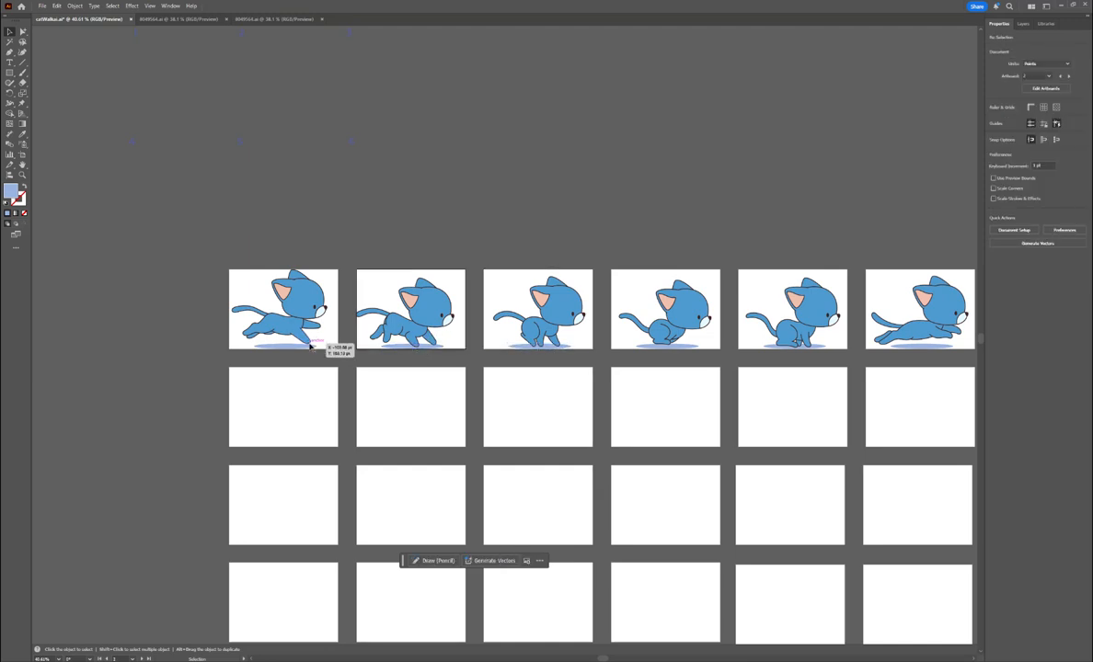
pyautogui.click(300, 348)
pyautogui.hotkey('ctrl', 'shift', '[')
pyautogui.click(309, 362)
# Paste the prepared left-facing and idle cat frames onto the empty artboards in the lower rows
pyautogui.press('h')
pyautogui.moveTo(634, 175); pyautogui.dragTo(552, 186)
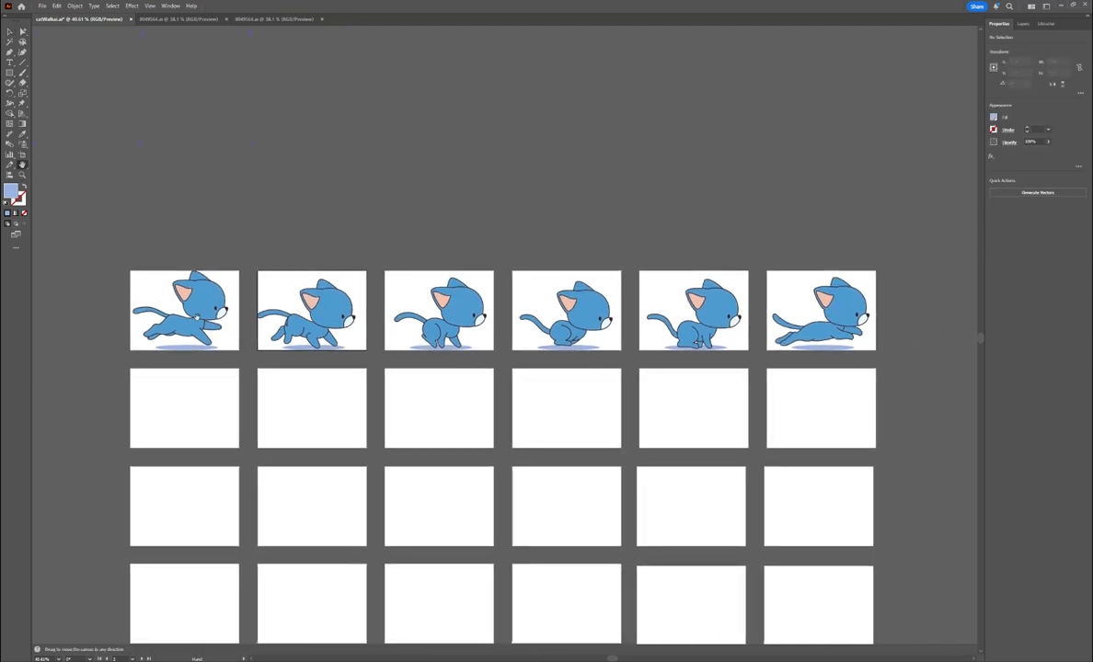
pyautogui.click(22, 162)
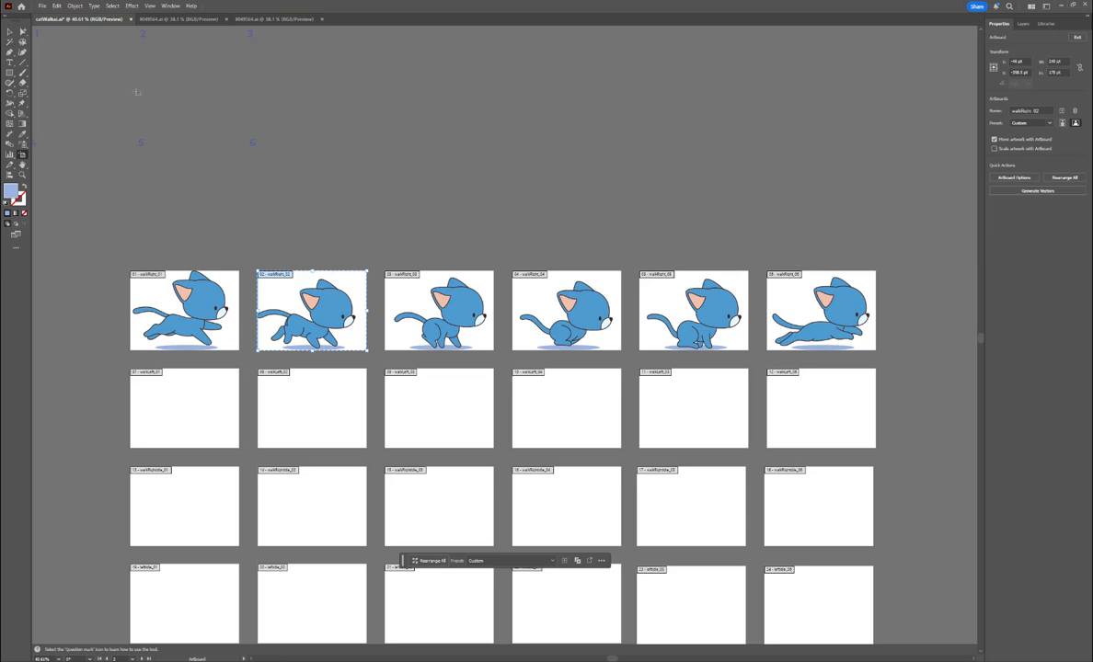
pyautogui.click(10, 32)
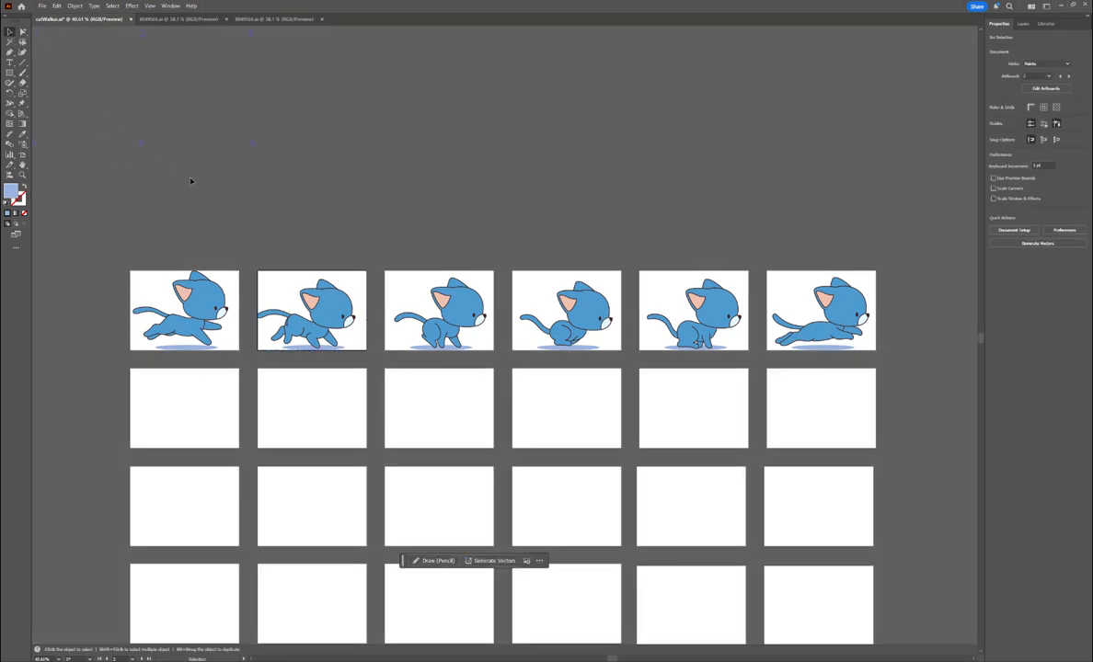
pyautogui.hotkey('ctrl', 'v')
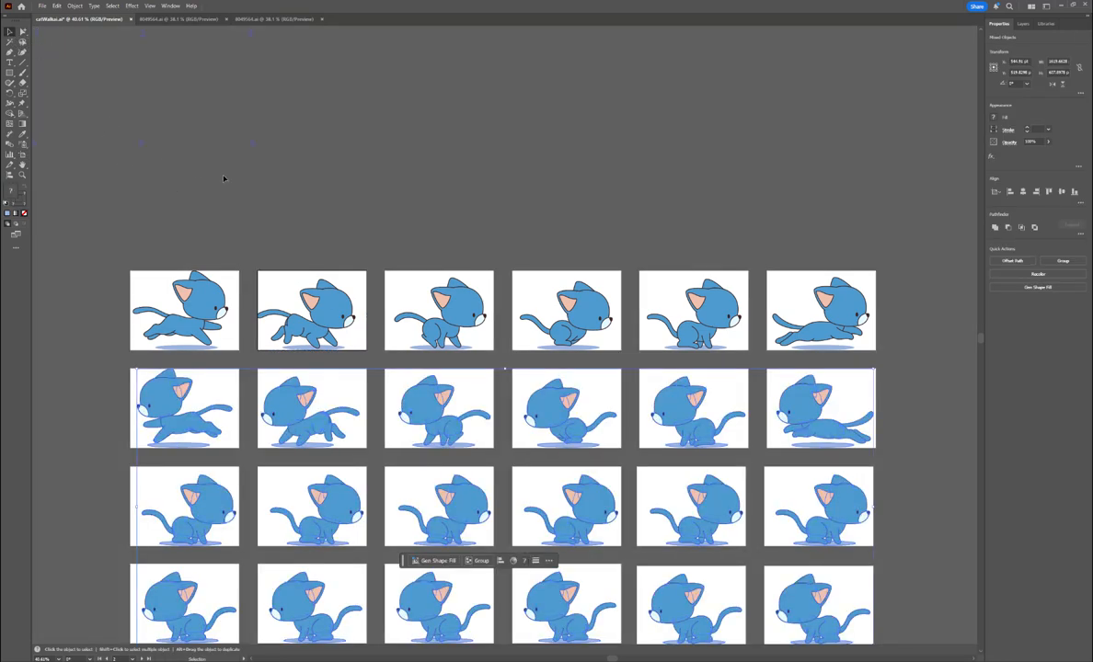
pyautogui.click(216, 197)
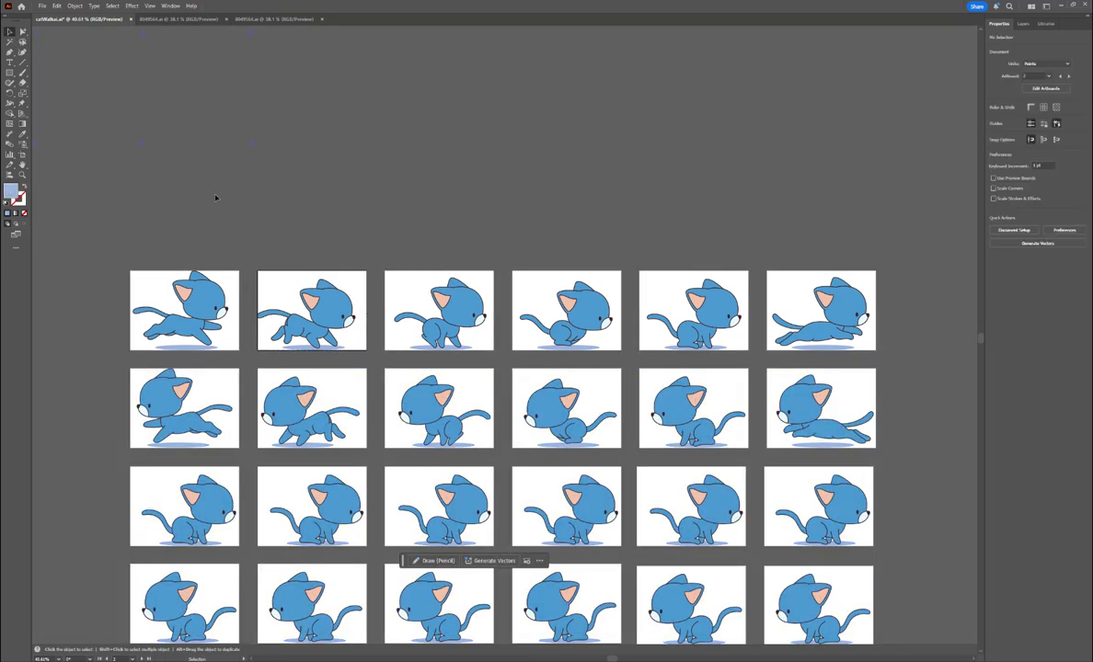
# Export artboards 1-6 for screens as 240 px wide PNGs to the catWalk\walkcycle folder, replacing the existing walkRight files
pyautogui.click(44, 9)
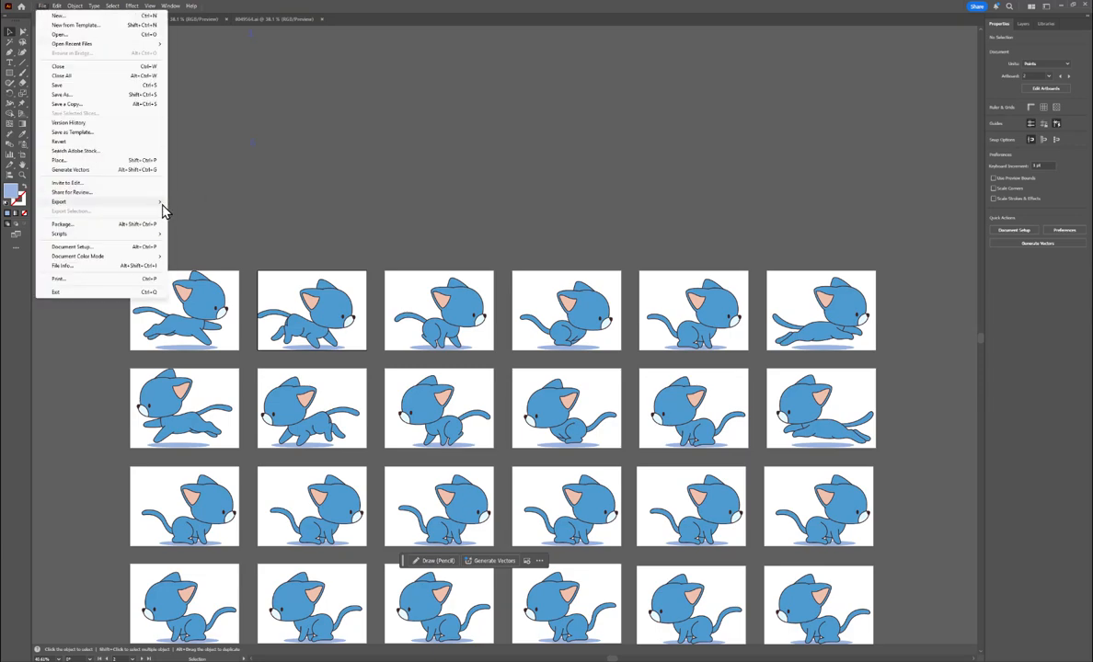
pyautogui.click(191, 202)
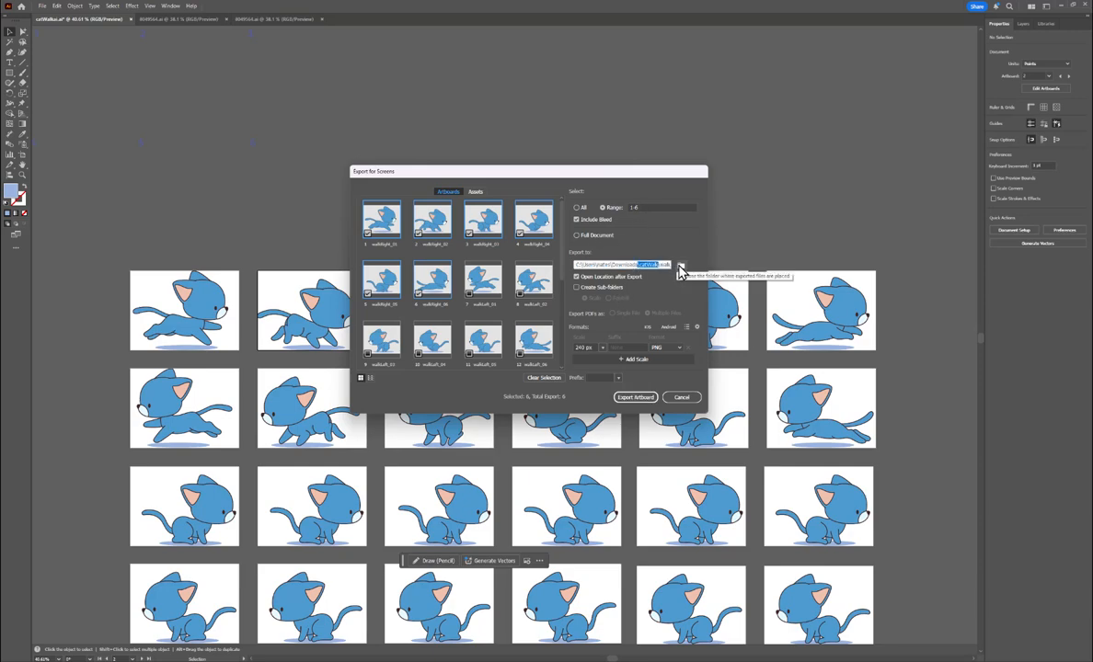
pyautogui.doubleClick(653, 265)
pyautogui.doubleClick(665, 266)
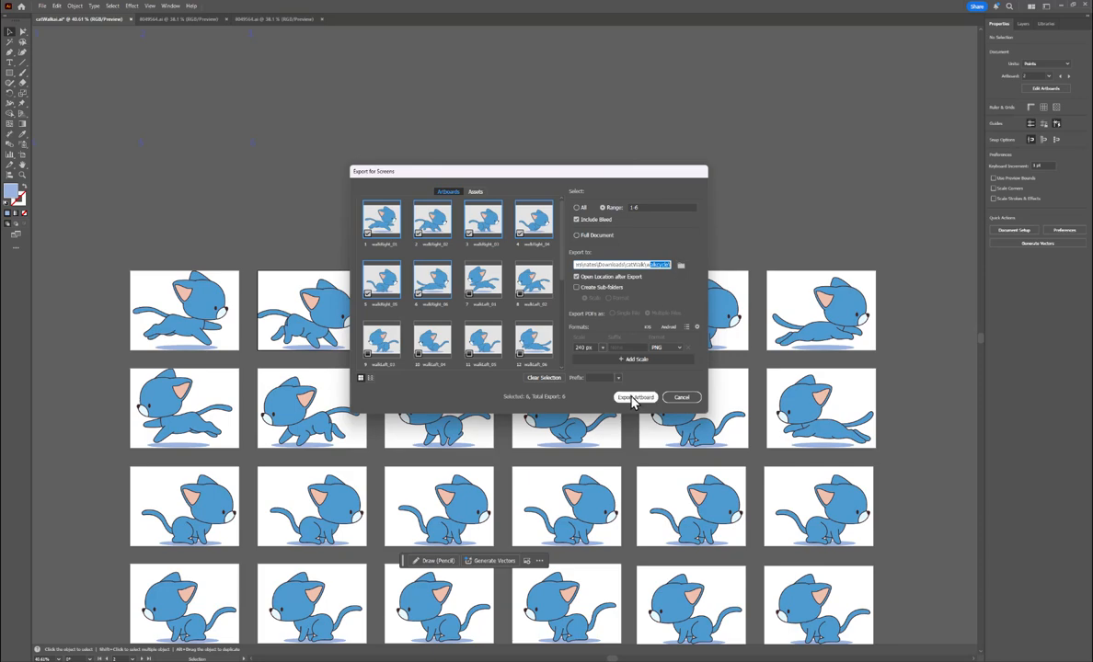
pyautogui.click(603, 350)
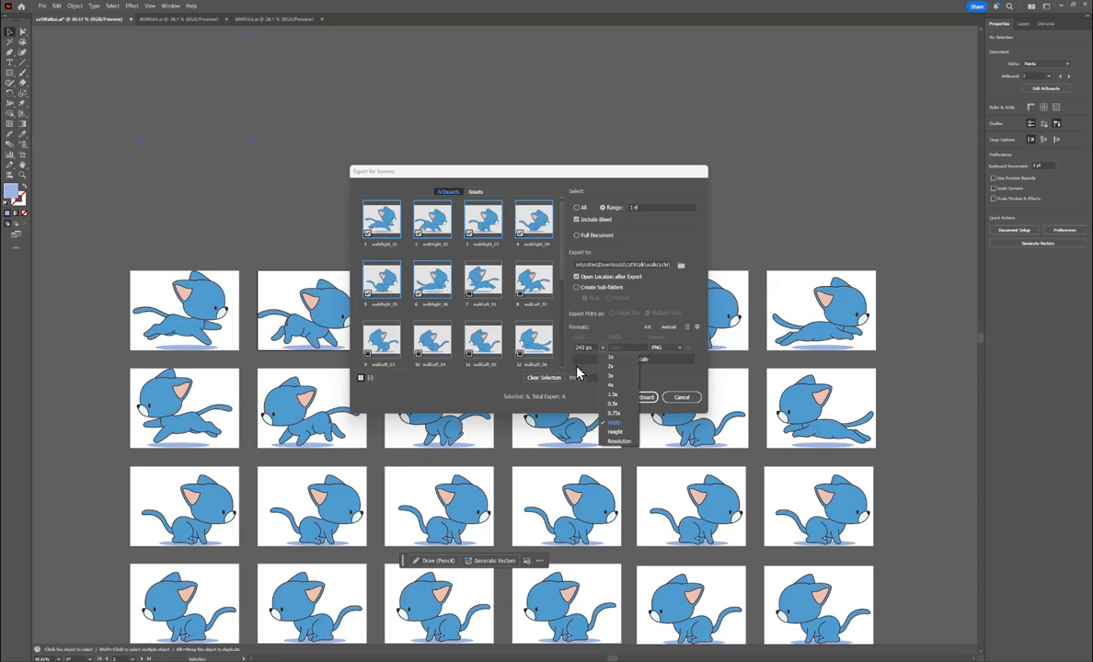
pyautogui.click(664, 300)
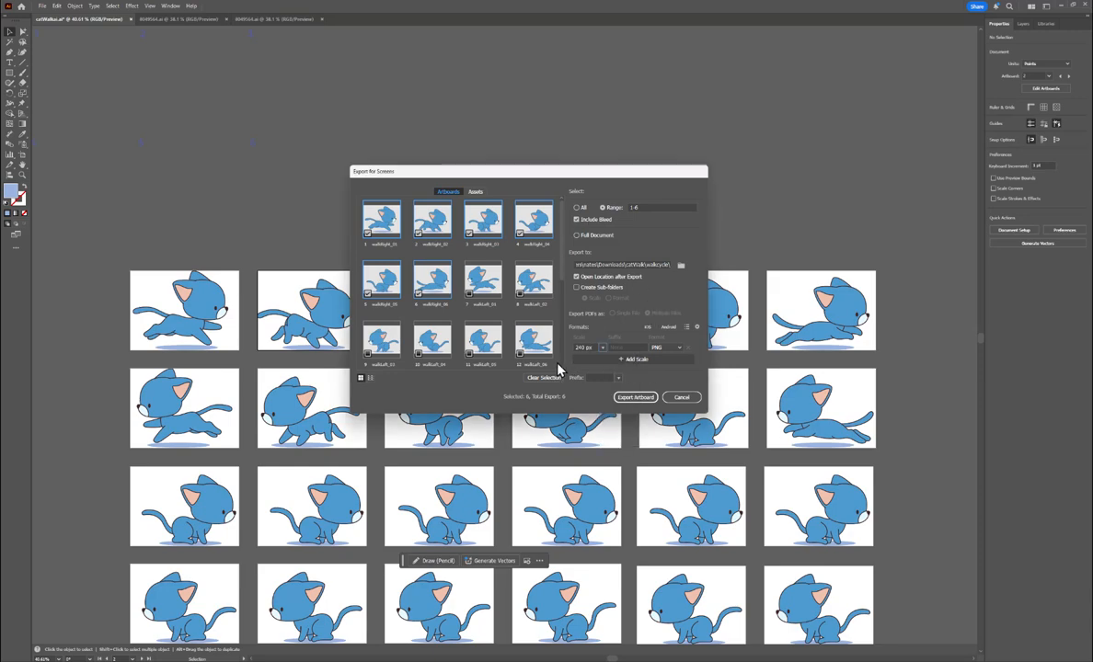
pyautogui.click(634, 397)
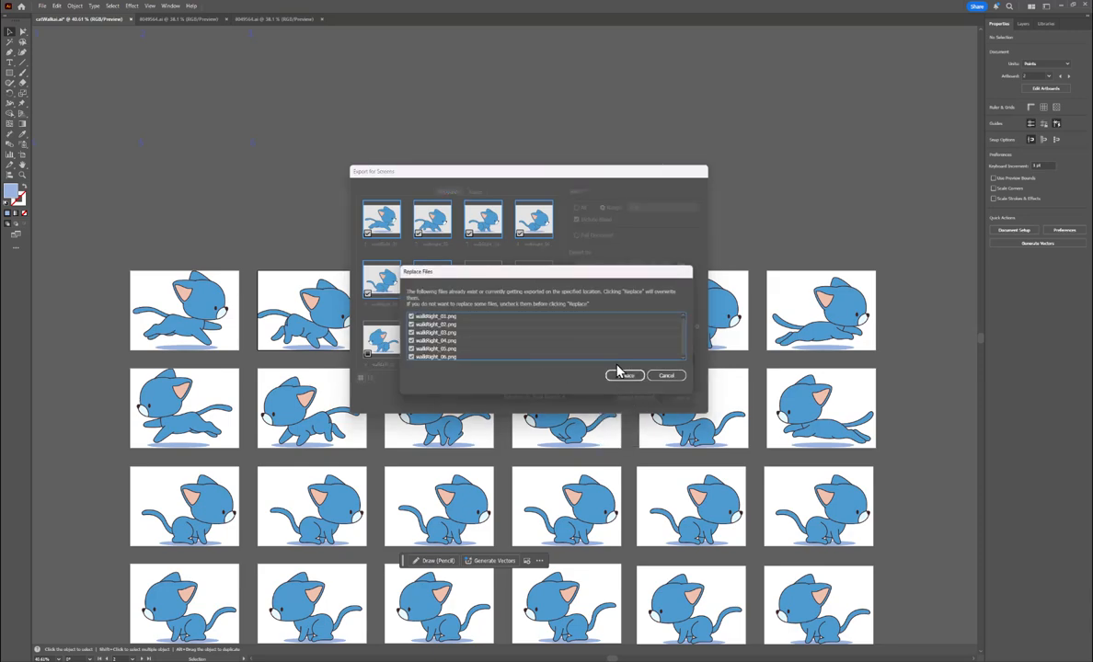
pyautogui.click(623, 375)
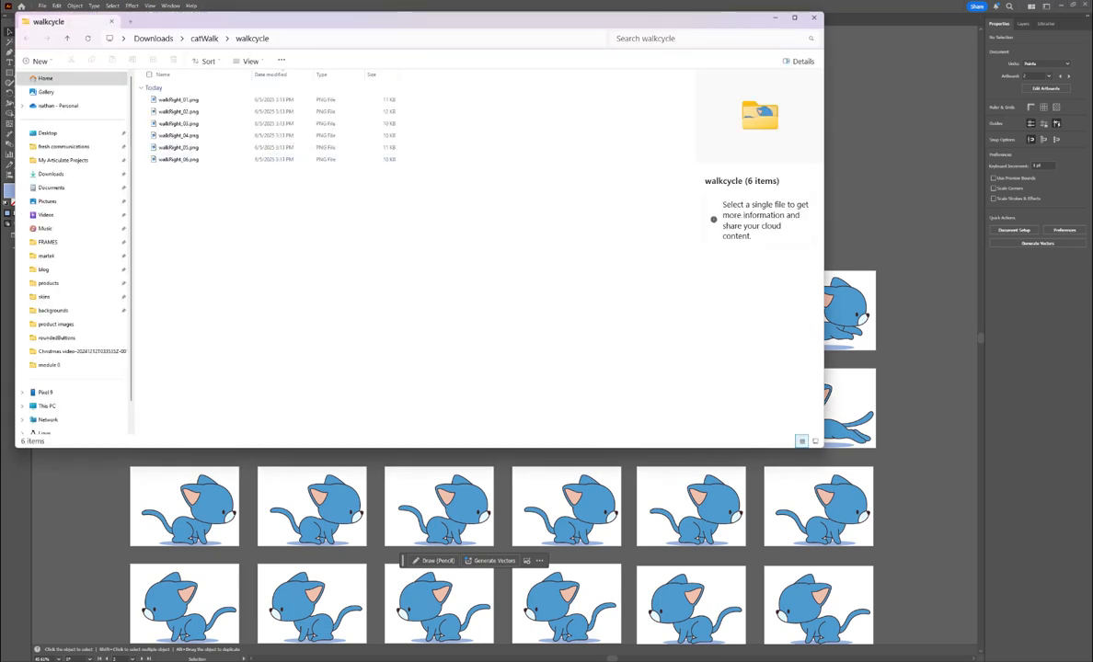
# Switch to APNG Assembler and remove all existing frames from its input files
pyautogui.hotkey('alt', 'Tab')
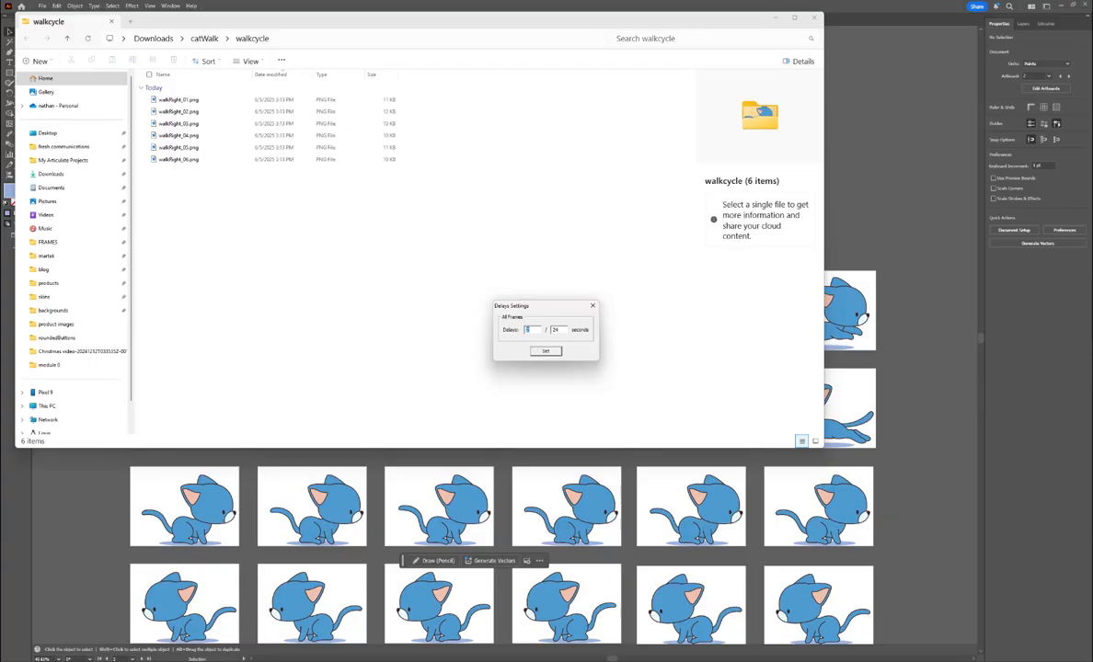
pyautogui.click(593, 305)
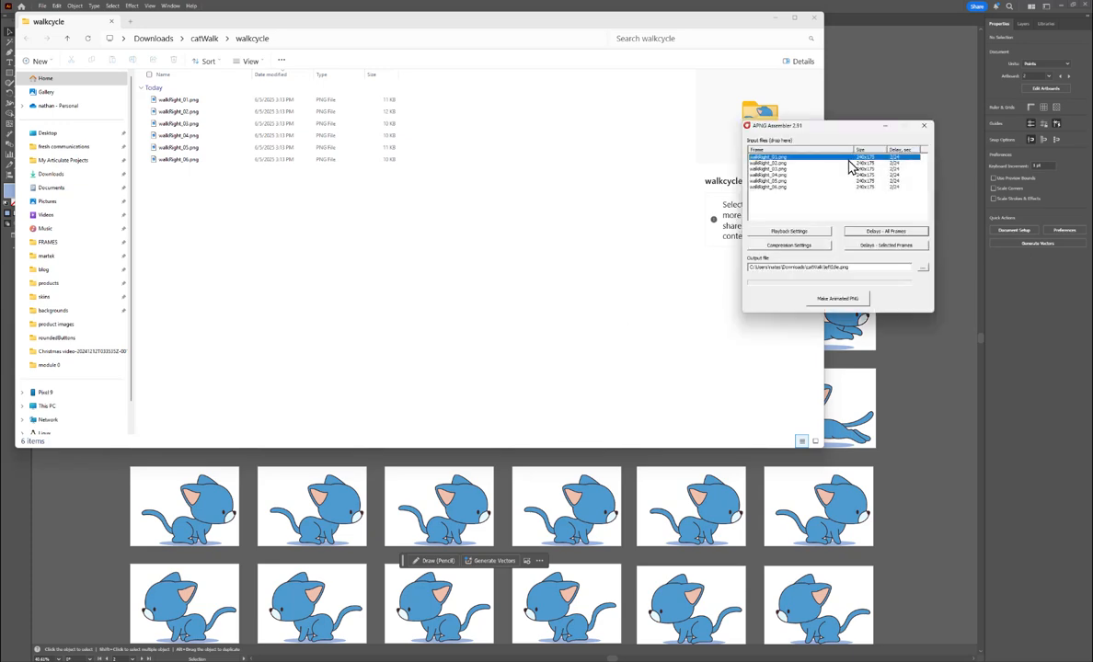
pyautogui.moveTo(826, 134); pyautogui.dragTo(844, 138)
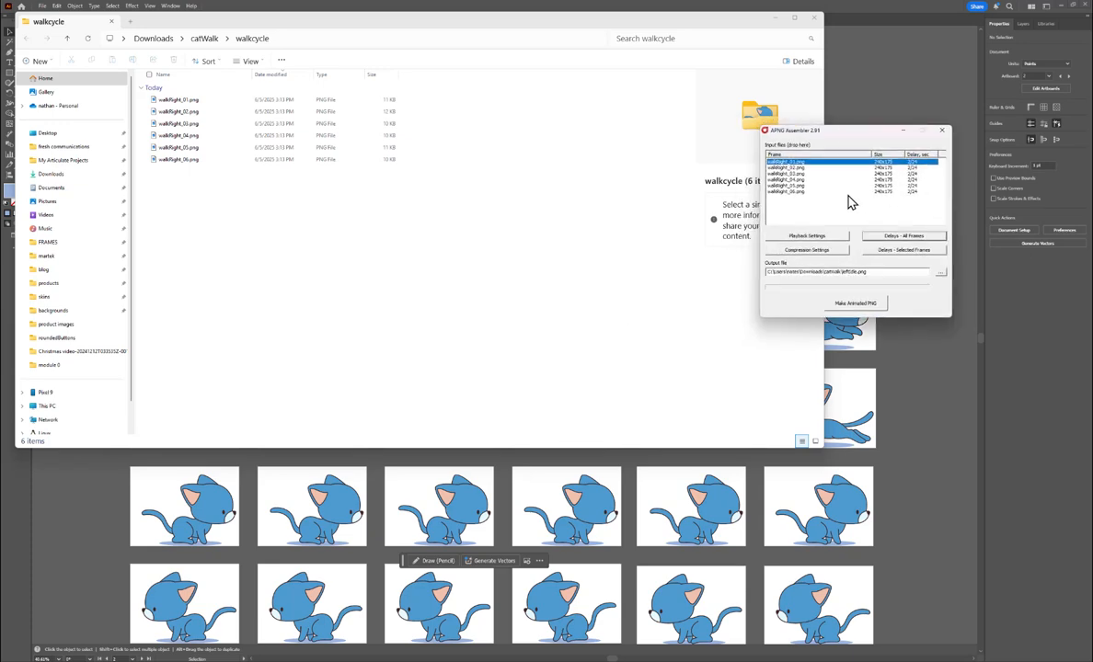
pyautogui.moveTo(812, 197); pyautogui.dragTo(787, 169)
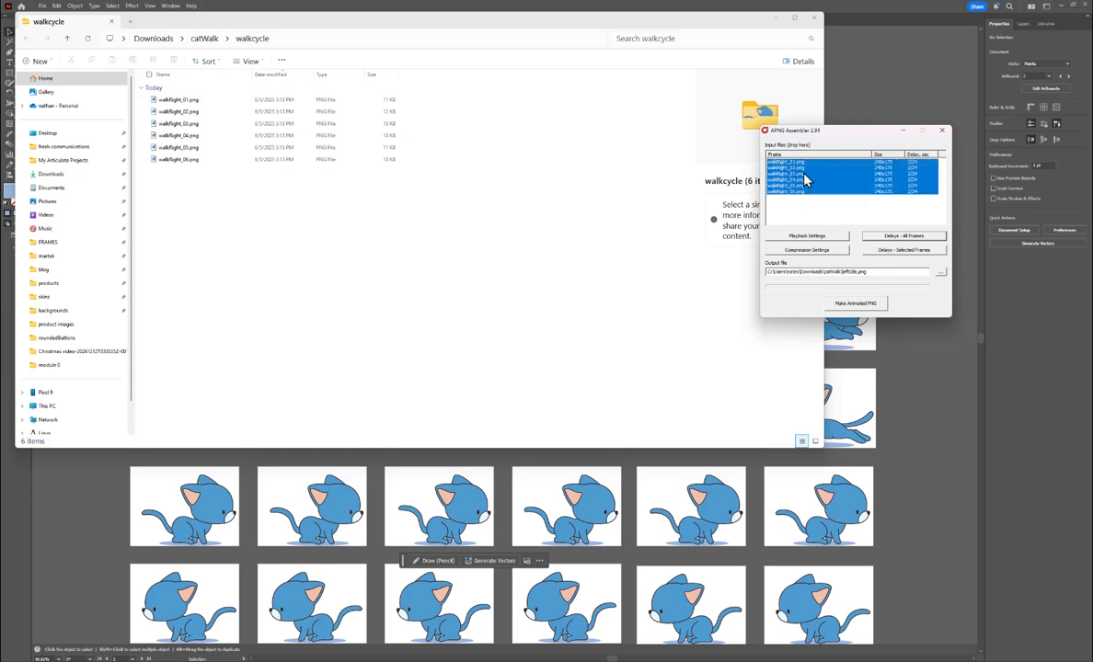
pyautogui.press('Delete')
# Load the six exported walkRight PNG files as input frames and apply a 2/24 second delay to all frames
pyautogui.moveTo(300, 280); pyautogui.dragTo(865, 200)
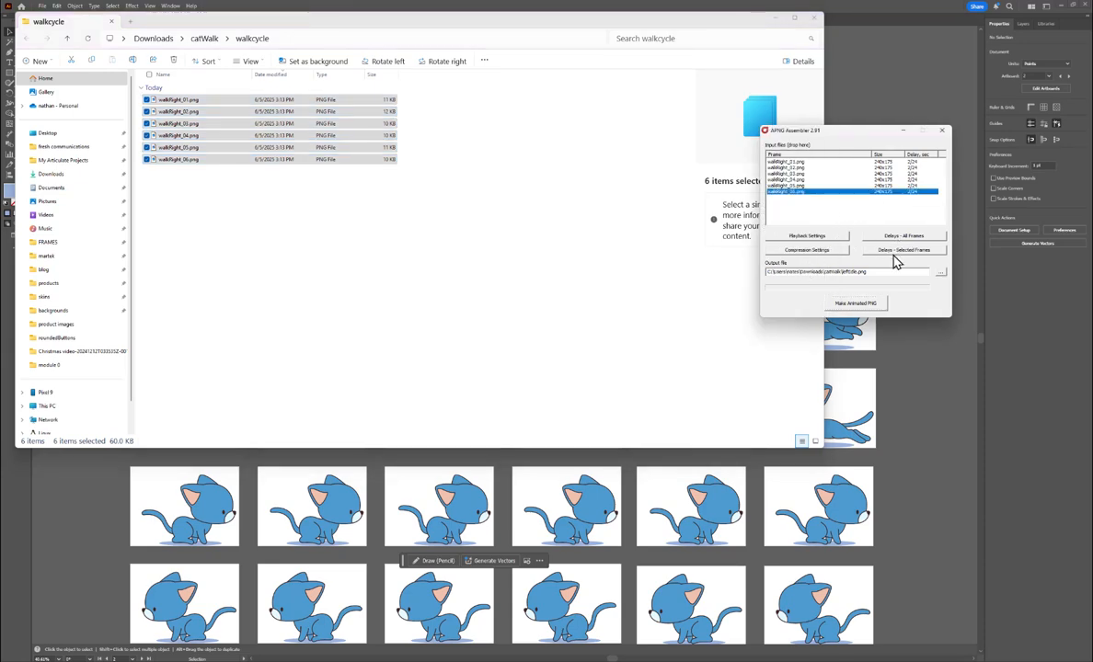
pyautogui.click(897, 237)
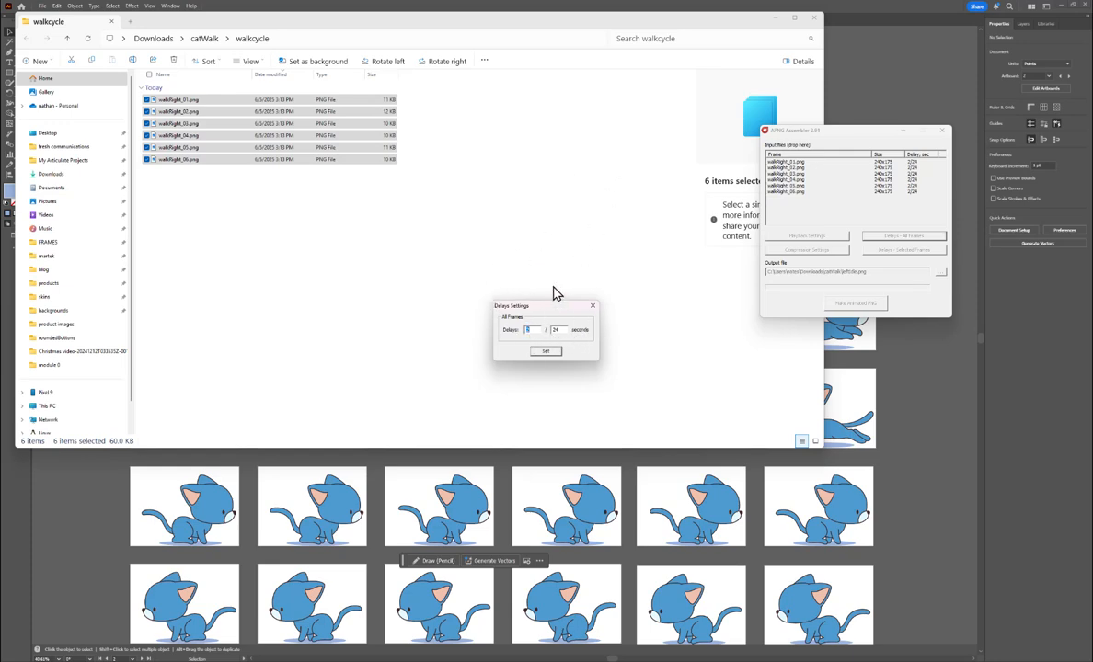
pyautogui.click(545, 351)
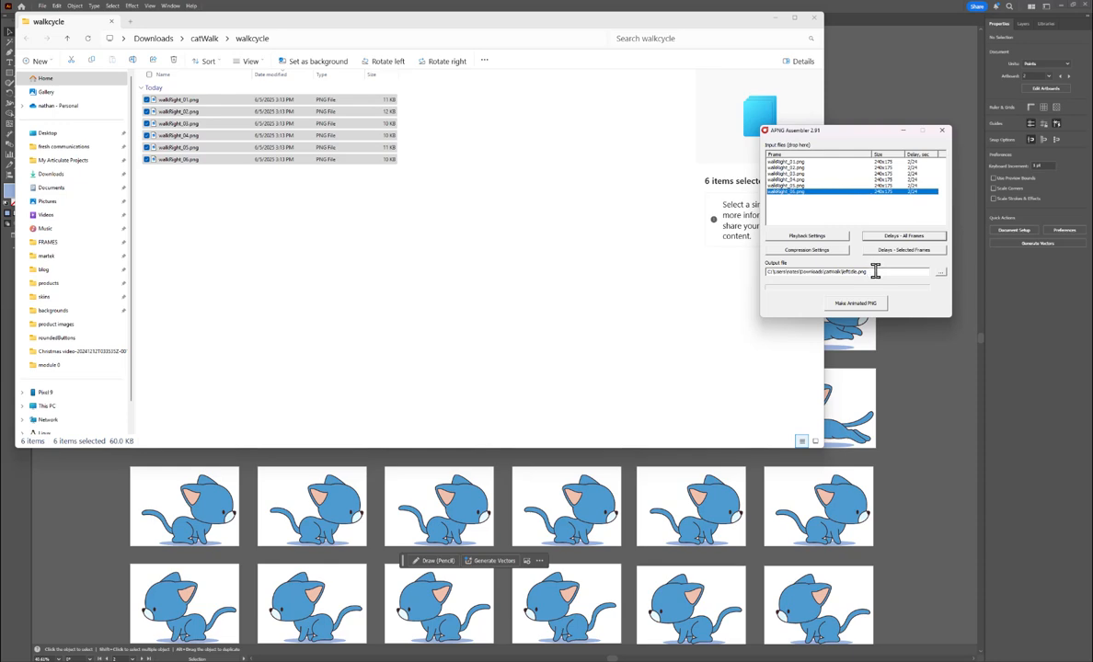
# Edit the name of the output PNG file and make the animated PNG
pyautogui.click(875, 270)
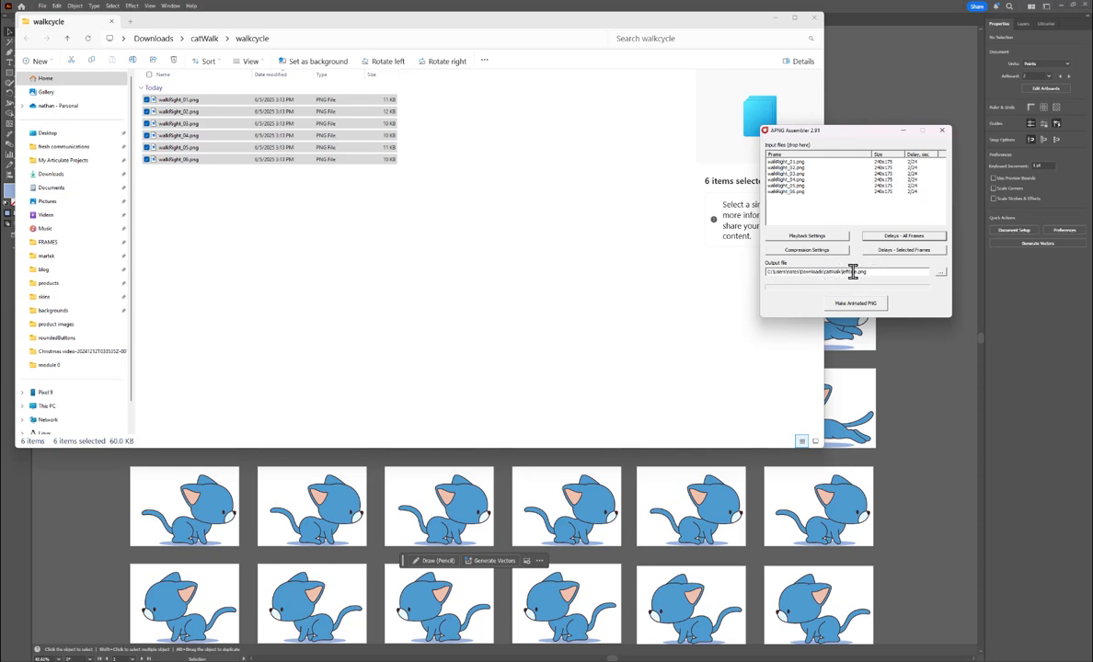
pyautogui.moveTo(843, 272); pyautogui.dragTo(886, 273)
pyautogui.click(873, 273)
pyautogui.click(881, 272)
pyautogui.write('le')
pyautogui.click(854, 303)
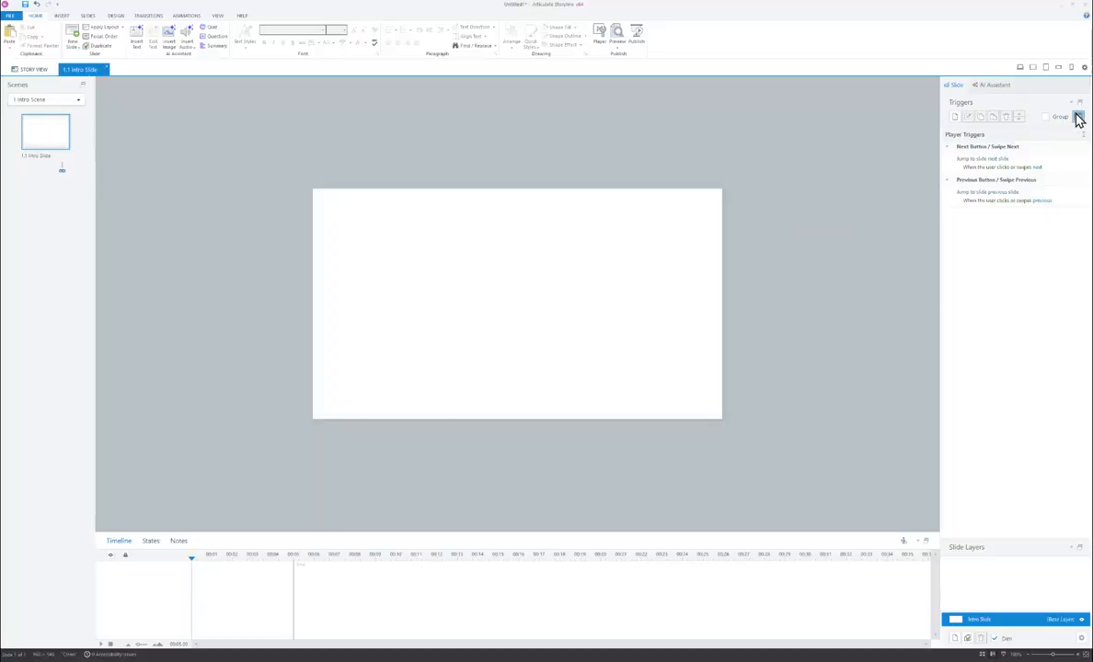
# Switch to Articulate Storyline and delete the existing characterState variable from the project
pyautogui.click(1078, 118)
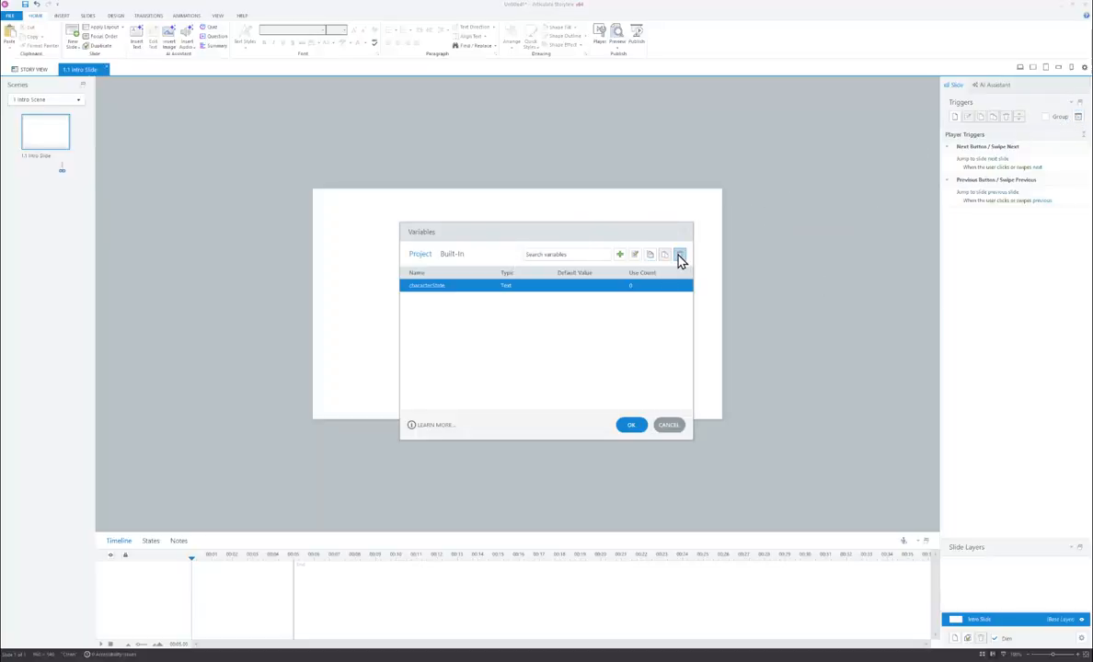
pyautogui.click(442, 286)
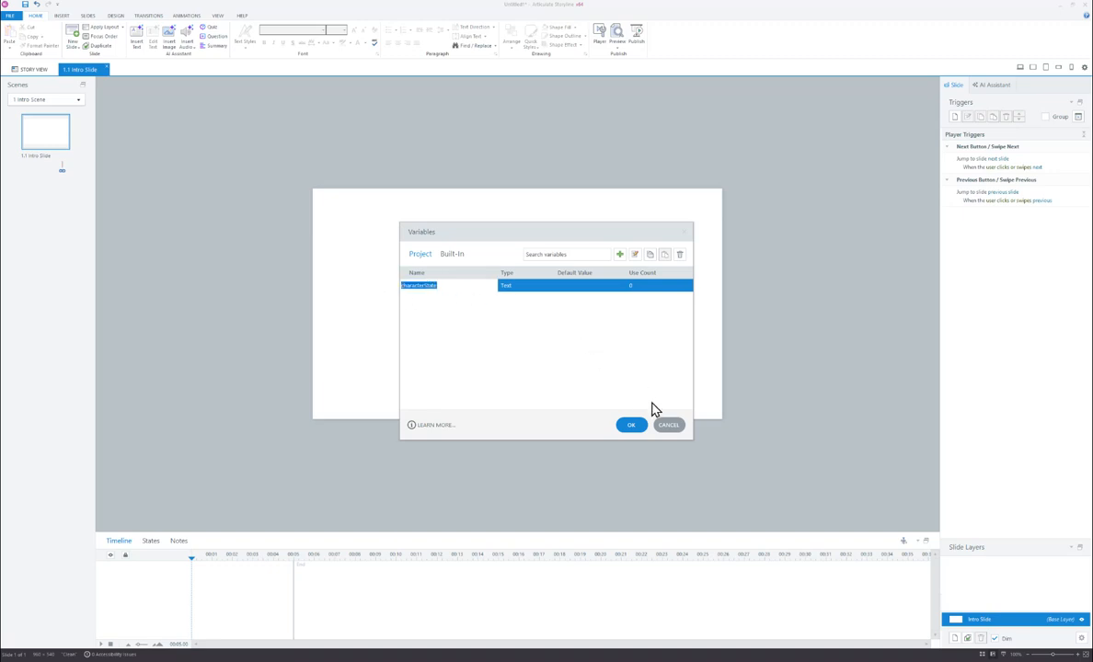
pyautogui.click(680, 255)
pyautogui.click(657, 427)
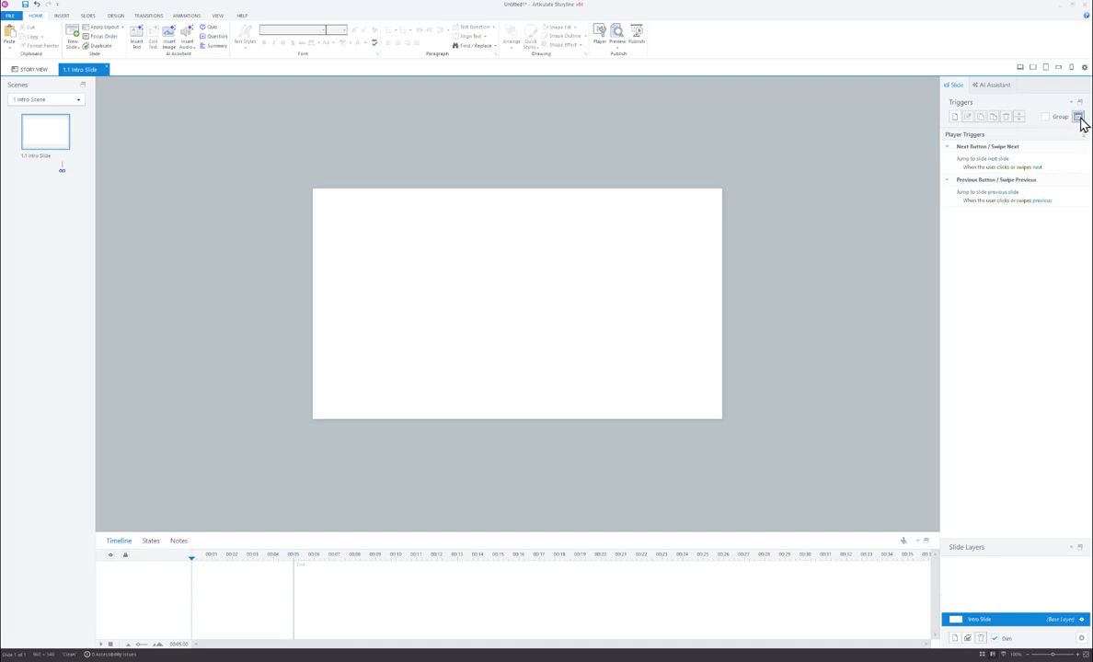
# Create a text variable named characterState with an empty default value
pyautogui.click(1078, 117)
pyautogui.click(616, 256)
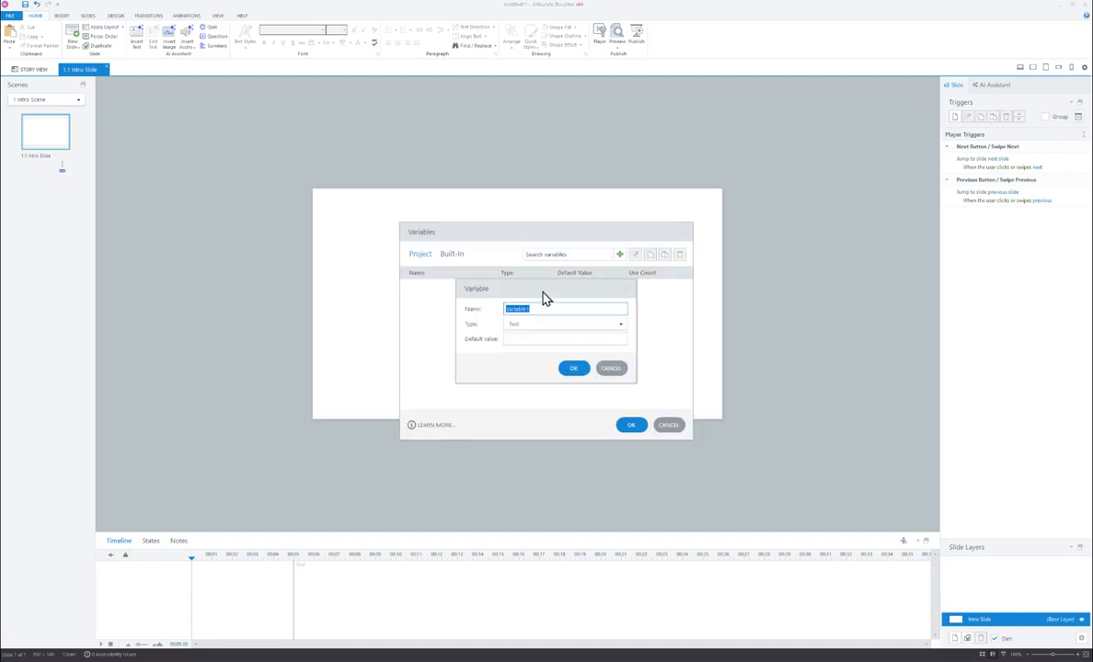
pyautogui.write('characterState')
pyautogui.click(574, 369)
pyautogui.click(634, 424)
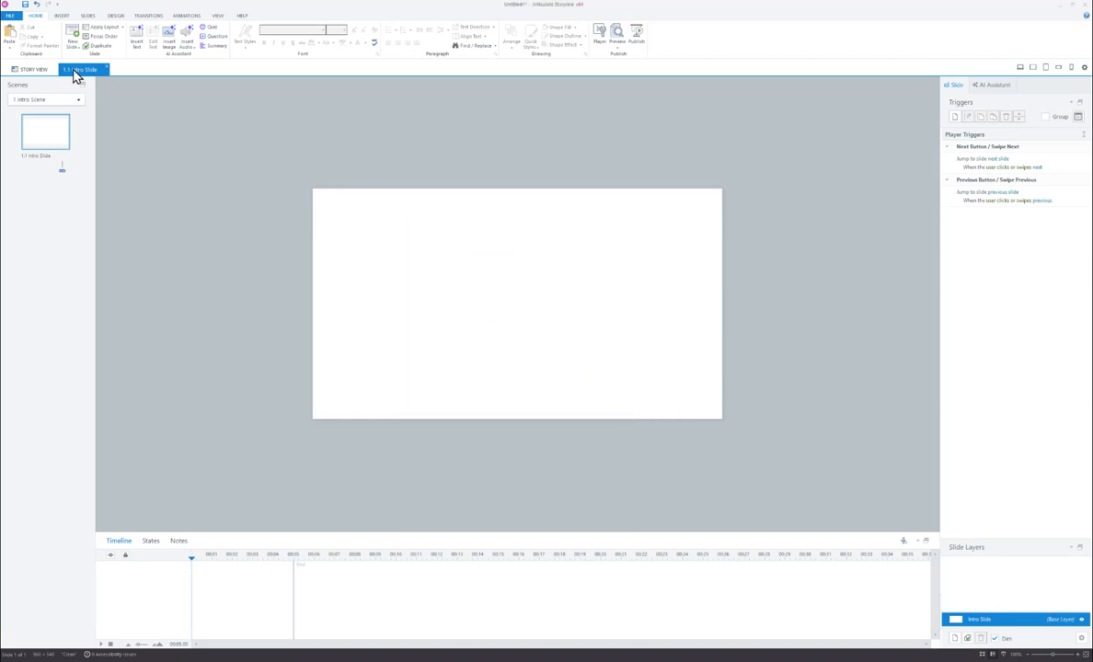
pyautogui.click(62, 17)
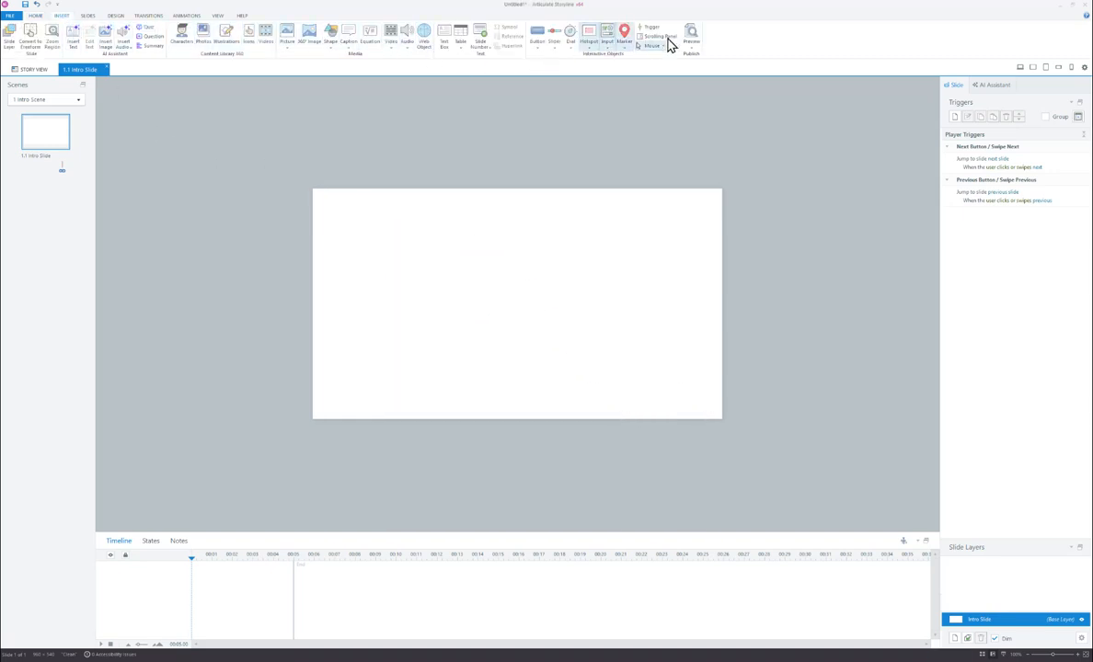
pyautogui.click(443, 39)
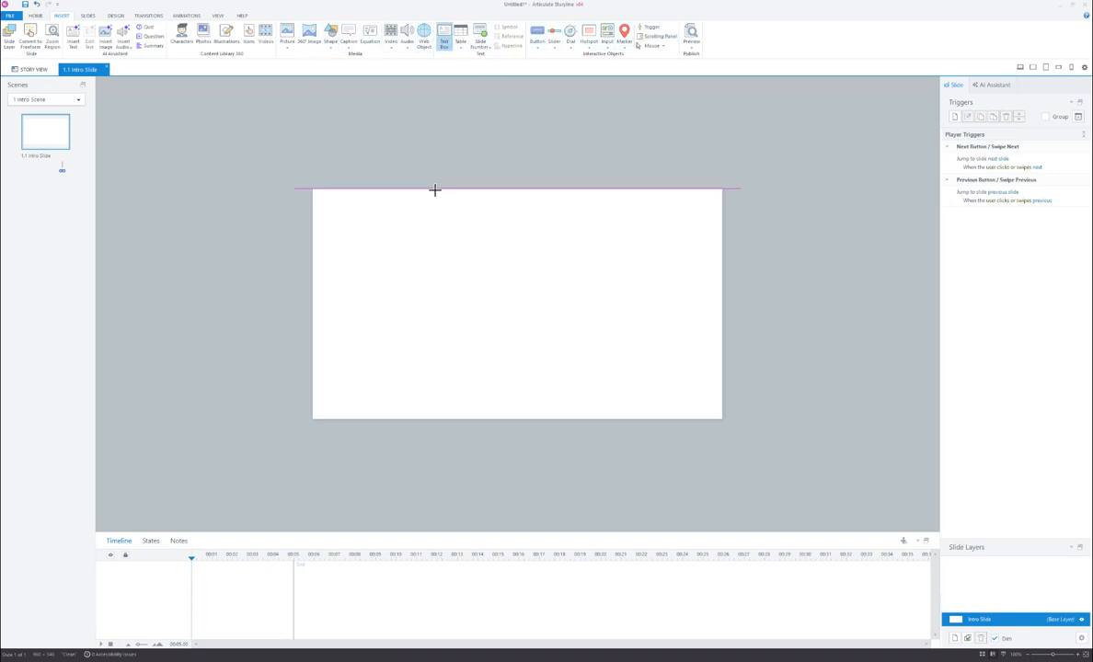
pyautogui.click(463, 189)
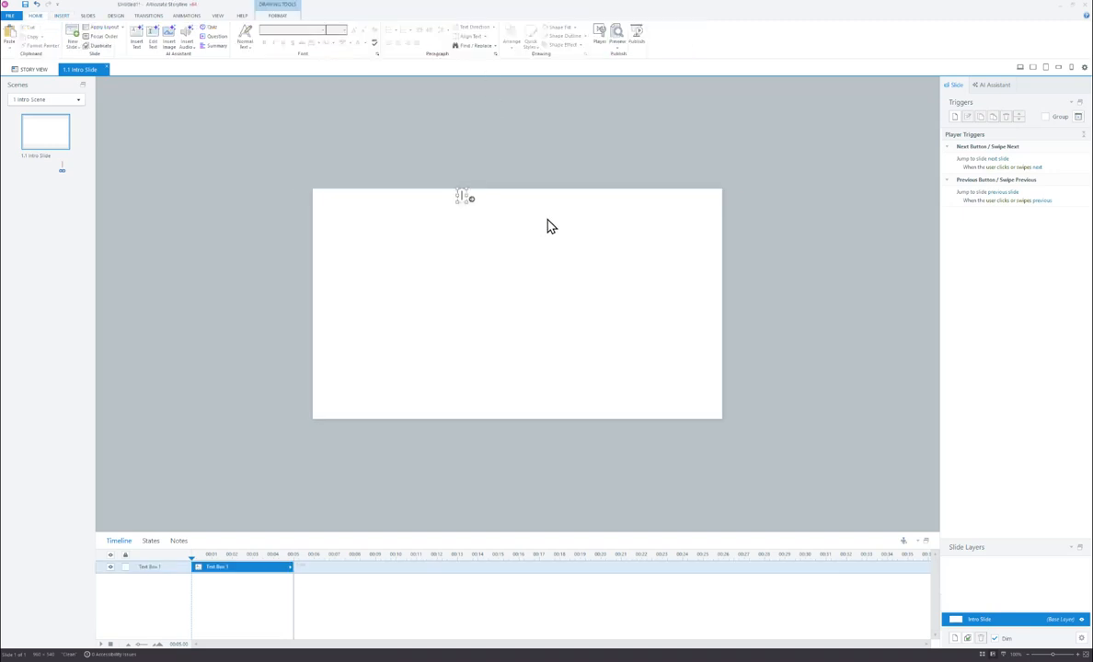
pyautogui.click(492, 210)
# Add a text box at the slide's top reading "character state:" followed by a reference to the characterState variable
pyautogui.click(66, 17)
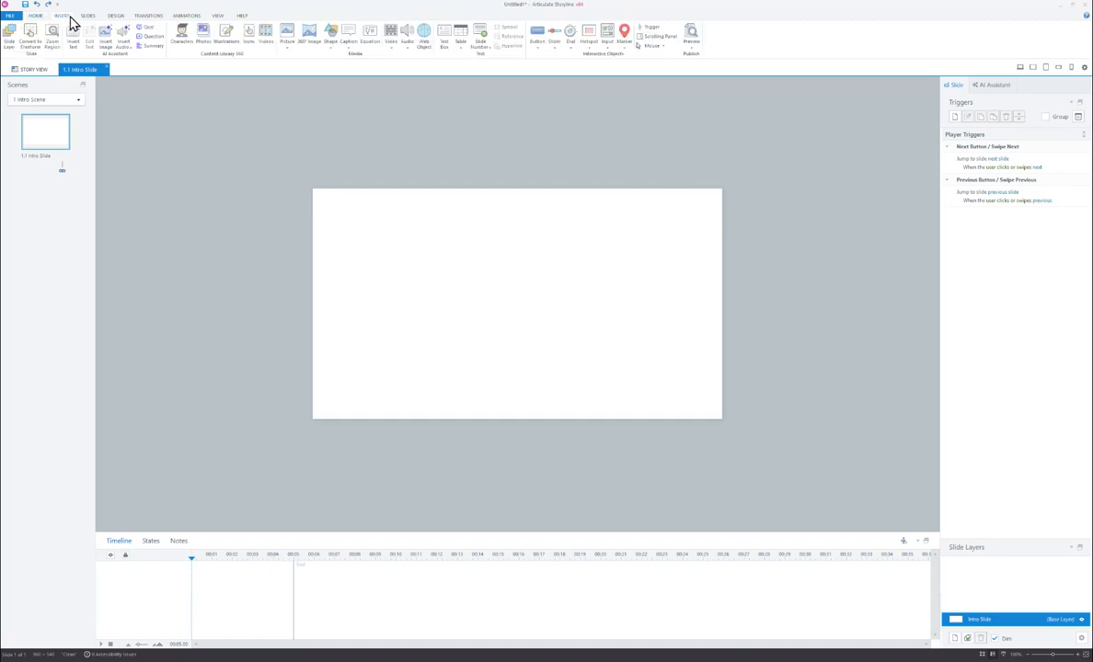
pyautogui.click(444, 39)
pyautogui.moveTo(439, 189); pyautogui.dragTo(570, 211)
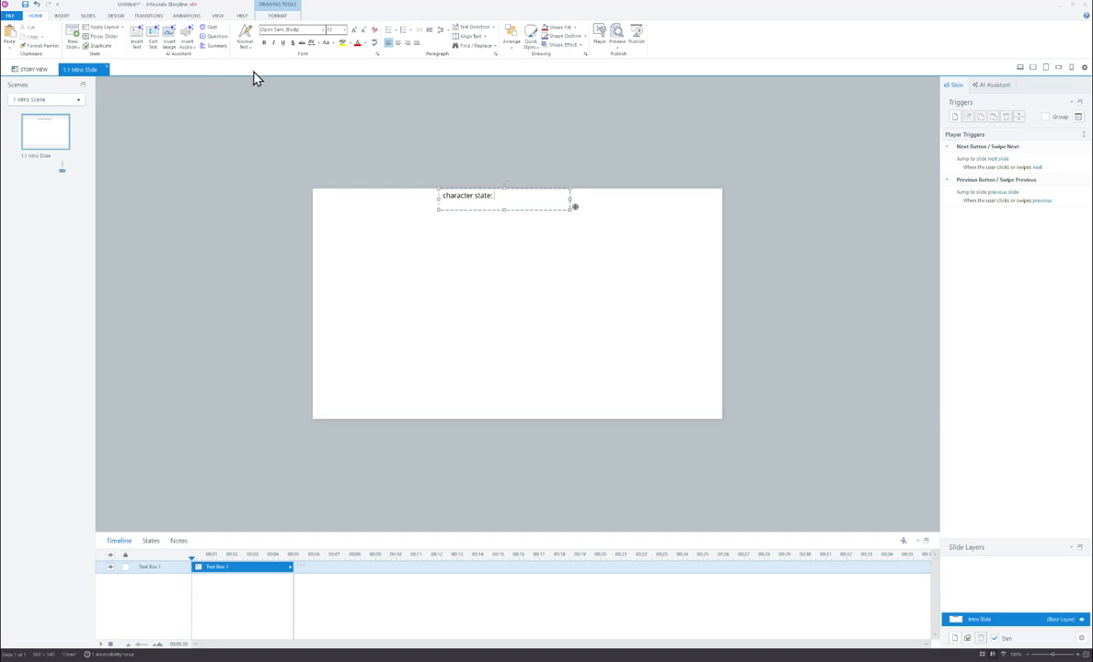
pyautogui.click(68, 15)
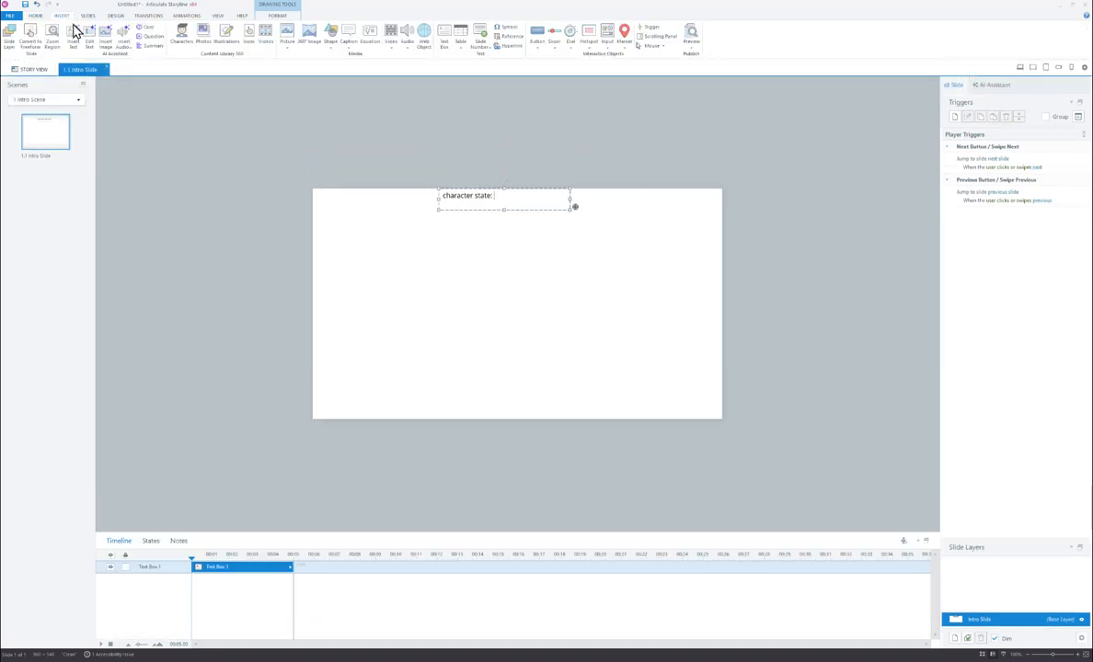
pyautogui.click(511, 36)
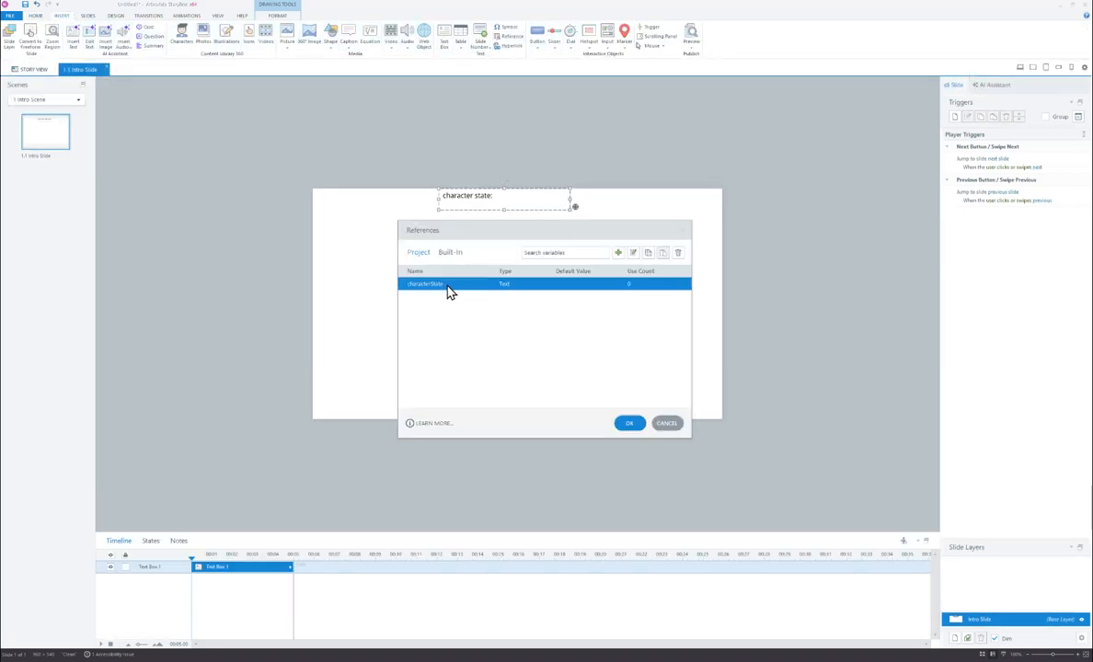
pyautogui.click(629, 425)
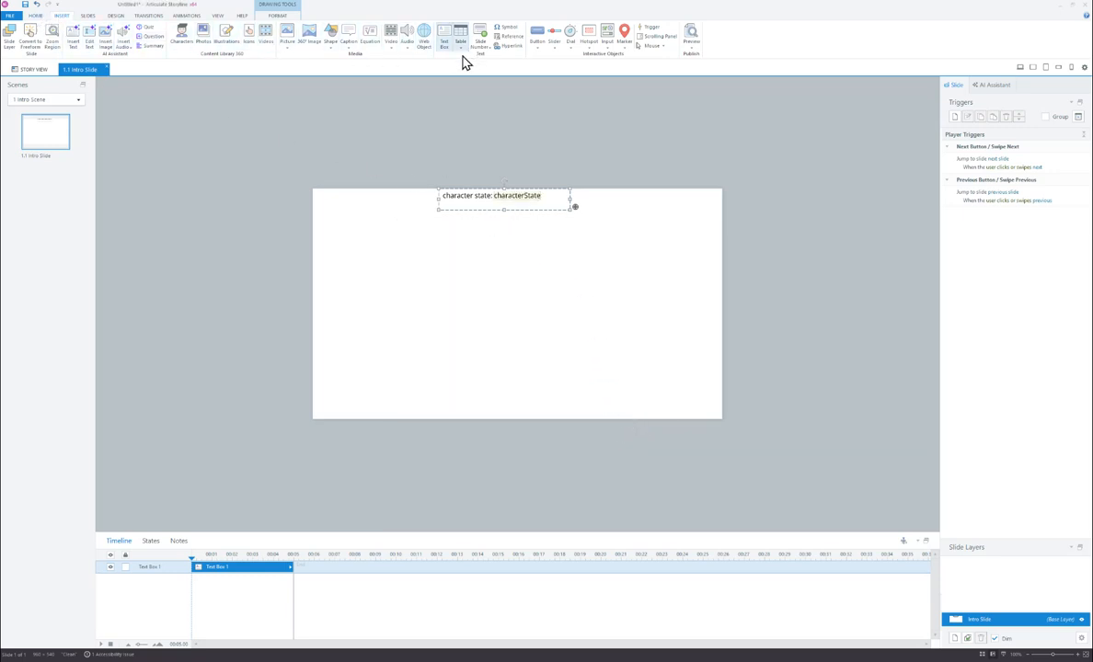
# Center the text within the character state text box and align the box to the slide's horizontal center
pyautogui.click(37, 16)
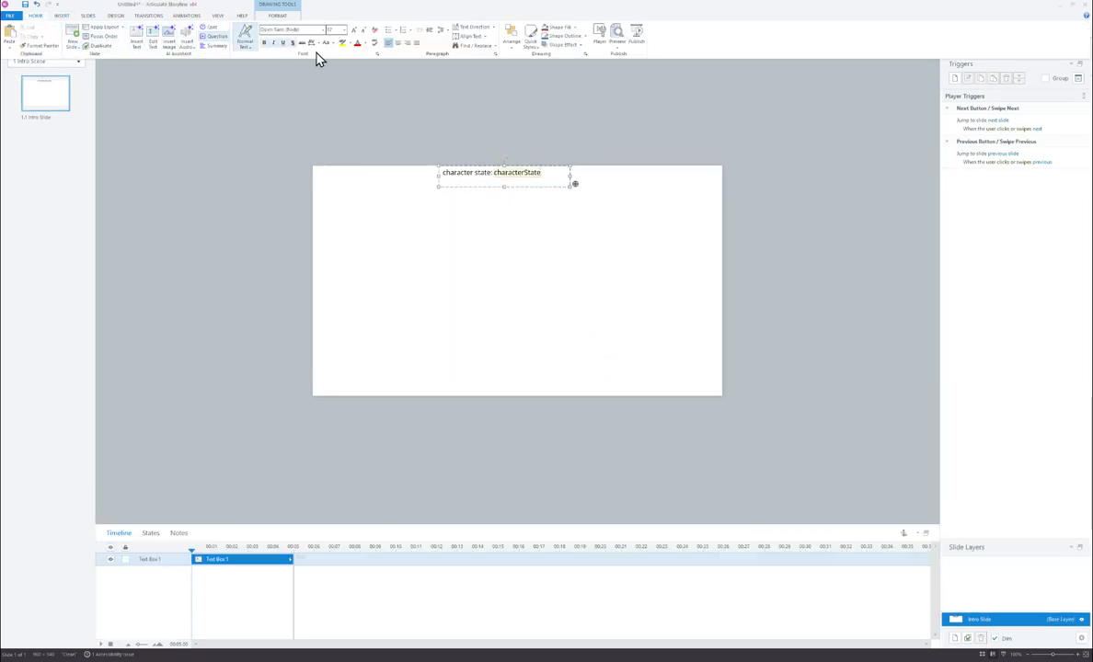
pyautogui.click(401, 44)
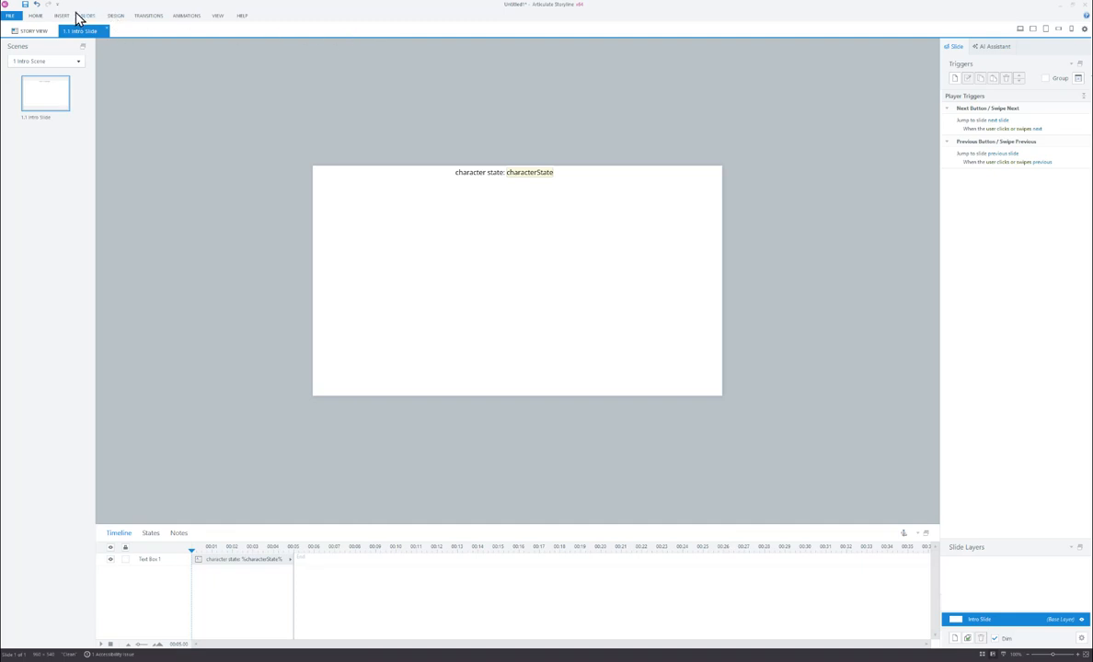
pyautogui.doubleClick(40, 18)
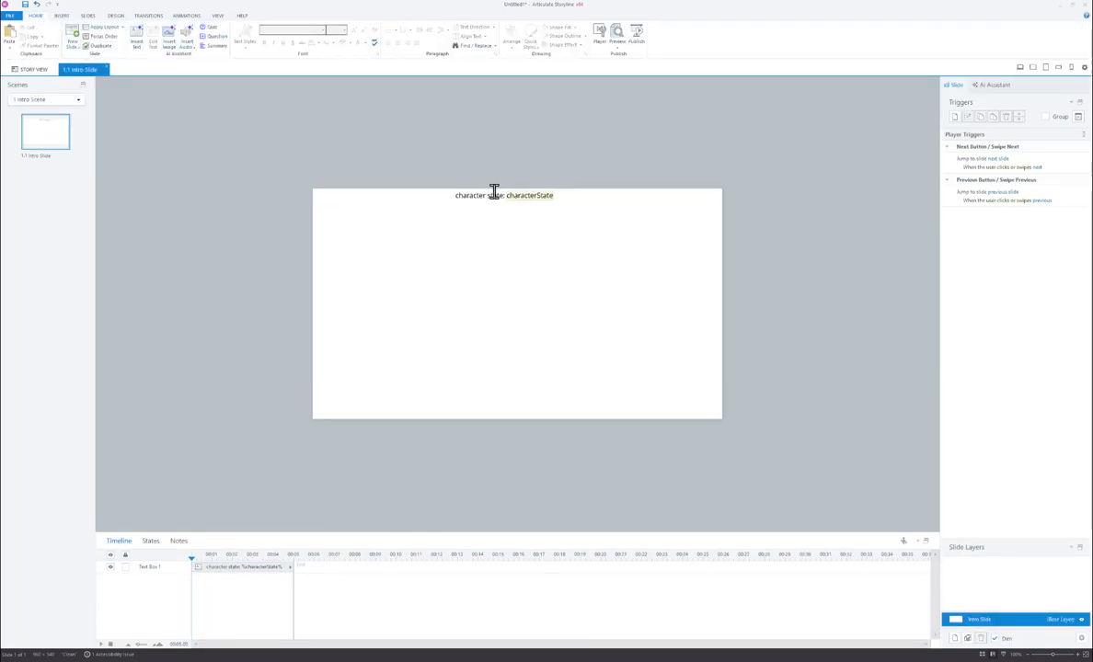
pyautogui.moveTo(405, 161); pyautogui.dragTo(665, 250)
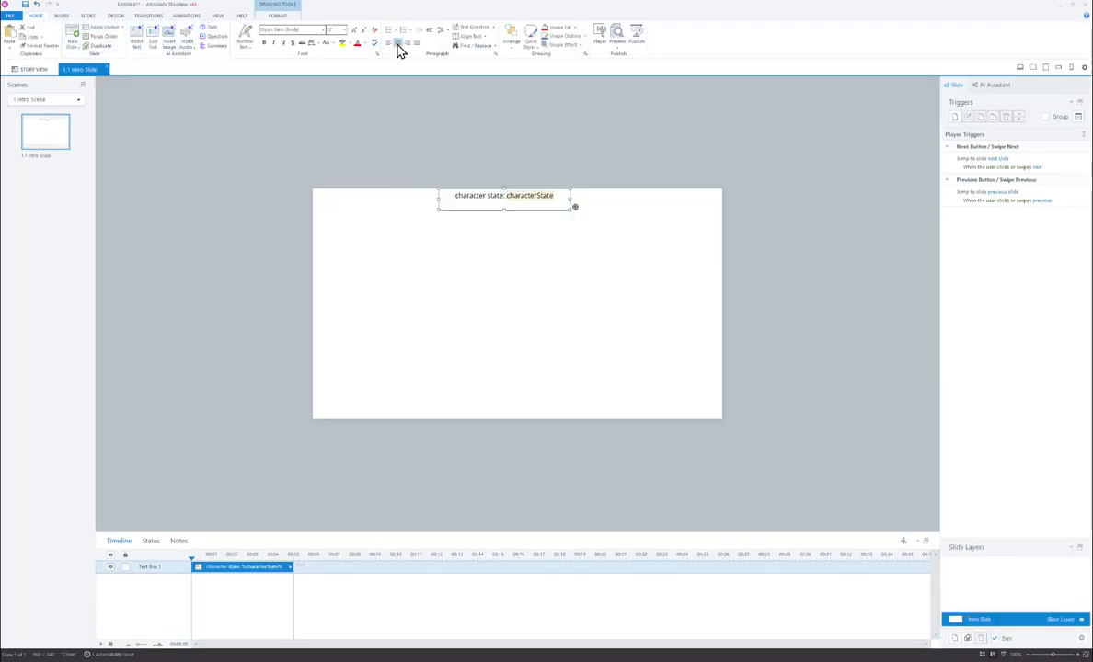
pyautogui.click(513, 44)
pyautogui.moveTo(550, 149)
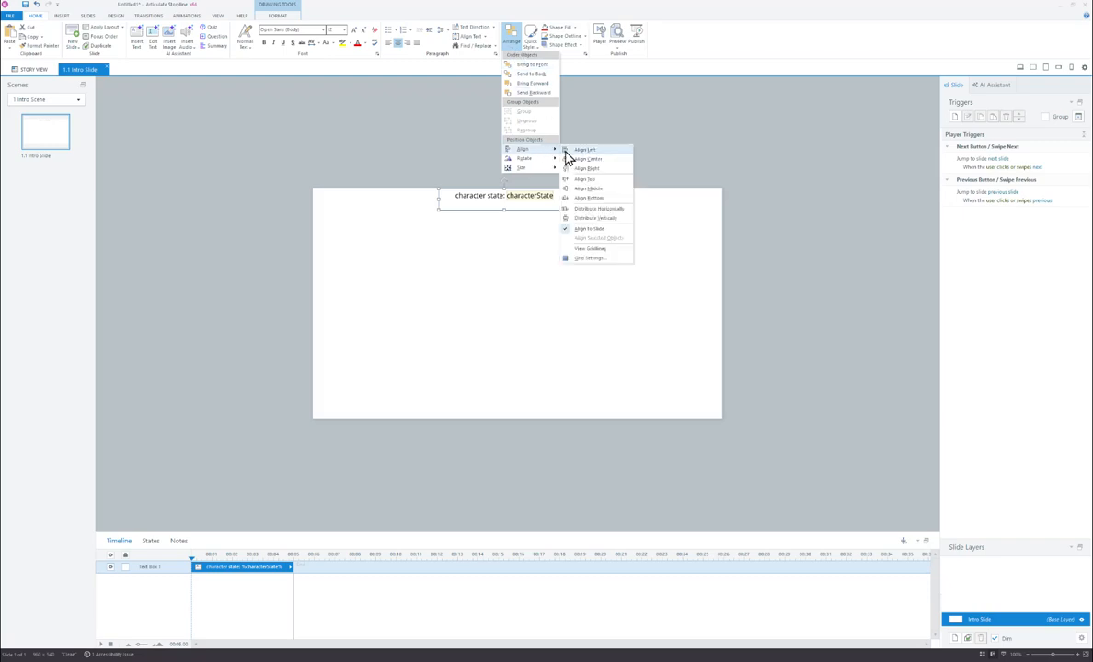
pyautogui.click(589, 159)
pyautogui.click(615, 166)
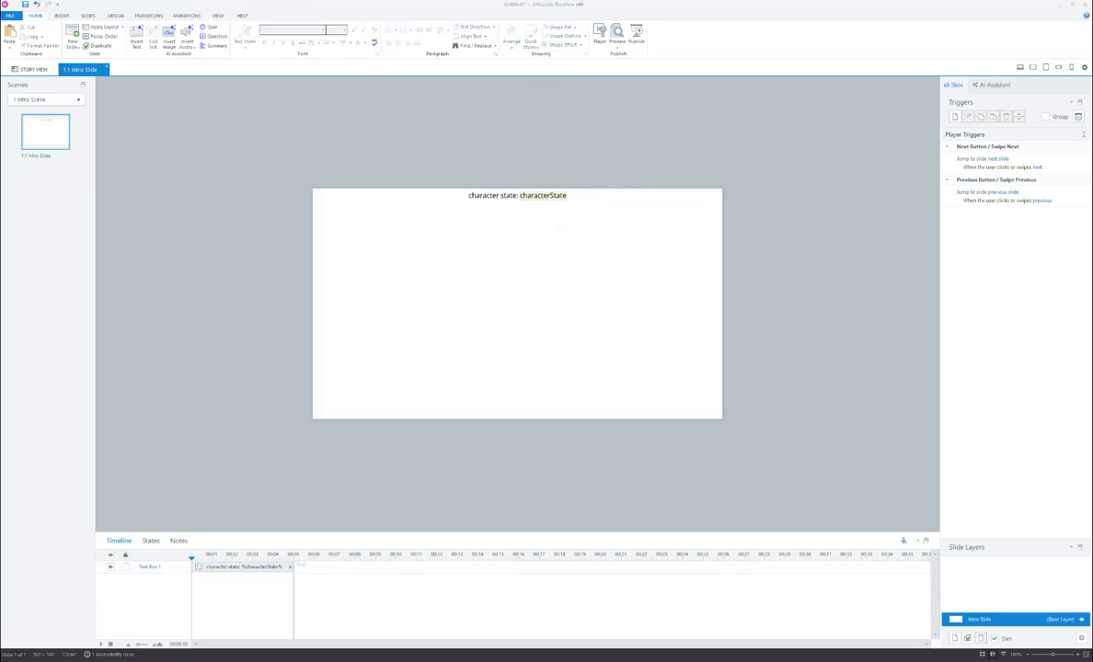
# Switch to File Explorer, go up to the catWalk folder and move the window aside to uncover the slide
pyautogui.hotkey('alt', 'Tab')
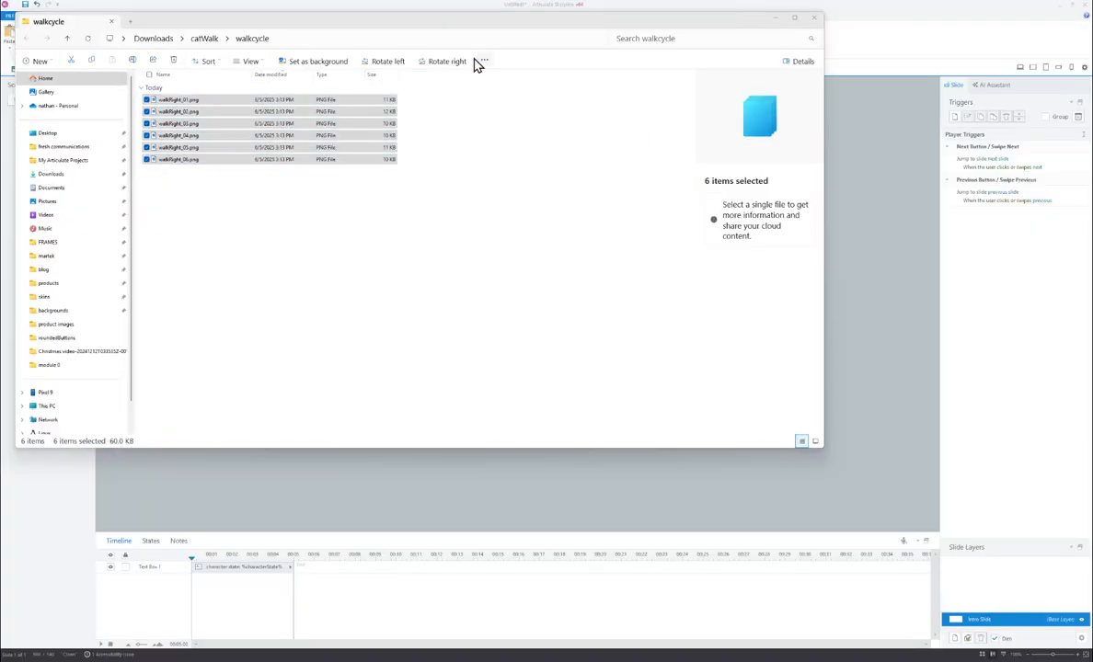
pyautogui.click(206, 39)
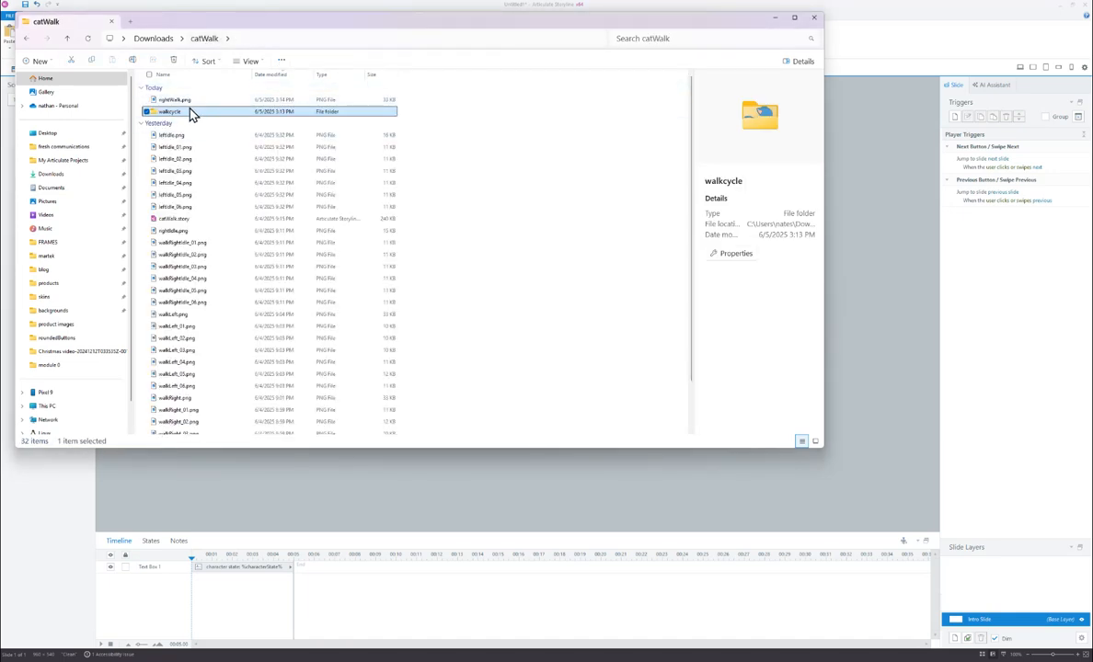
pyautogui.click(197, 100)
pyautogui.moveTo(317, 22); pyautogui.dragTo(706, 115)
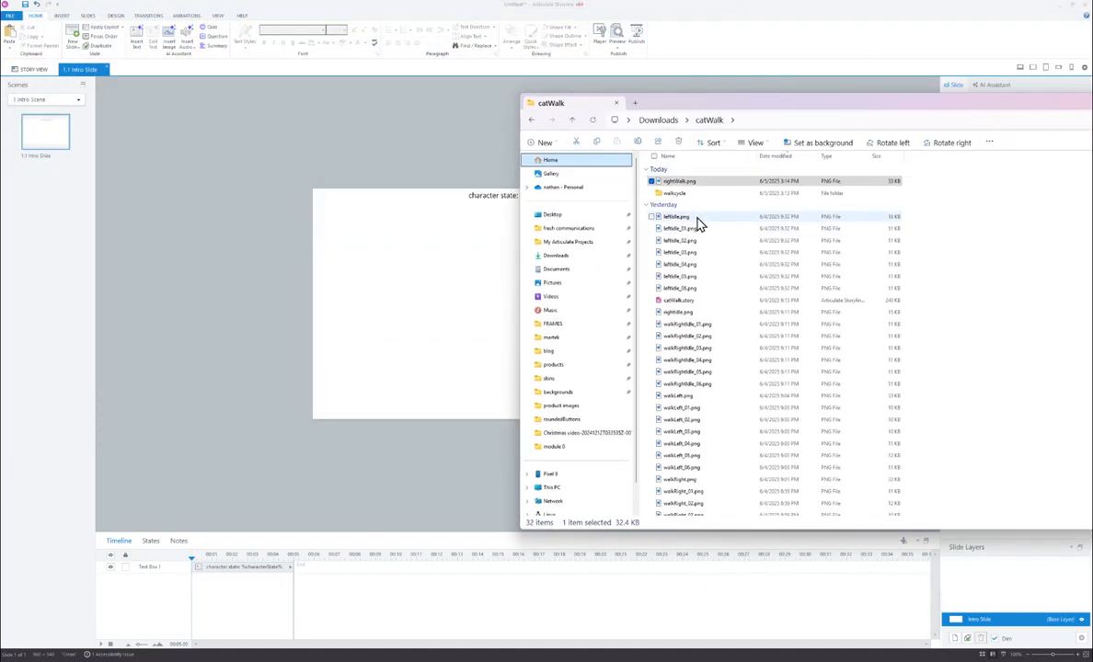
pyautogui.keyDown('ctrl'); pyautogui.click(697, 219); pyautogui.keyUp('ctrl')
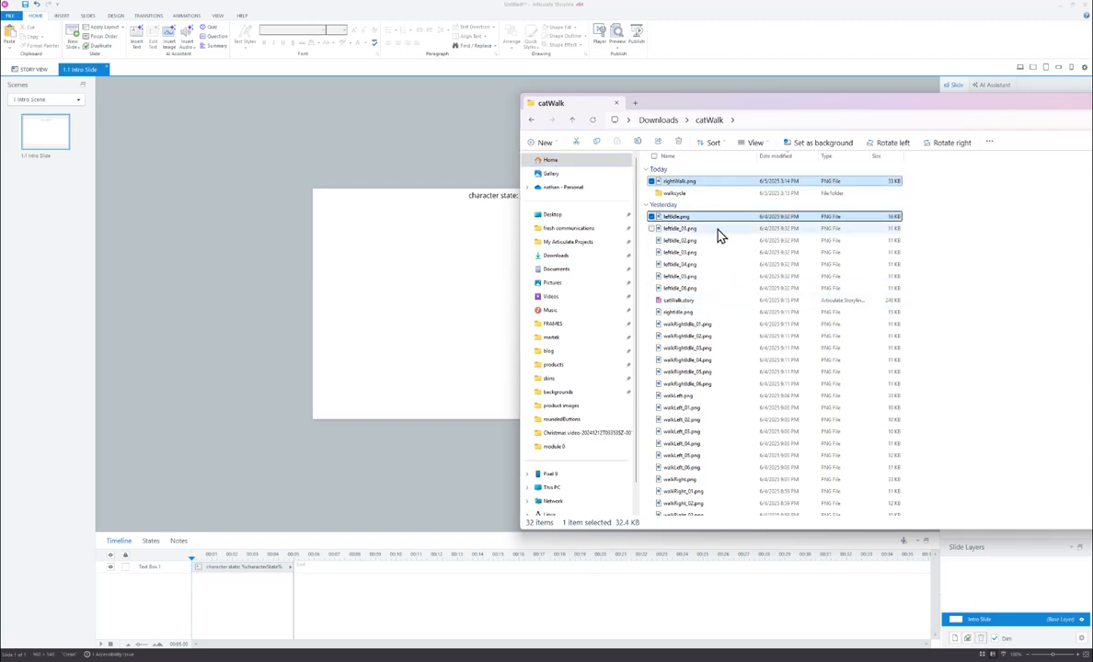
pyautogui.keyDown('ctrl'); pyautogui.click(710, 314); pyautogui.keyUp('ctrl')
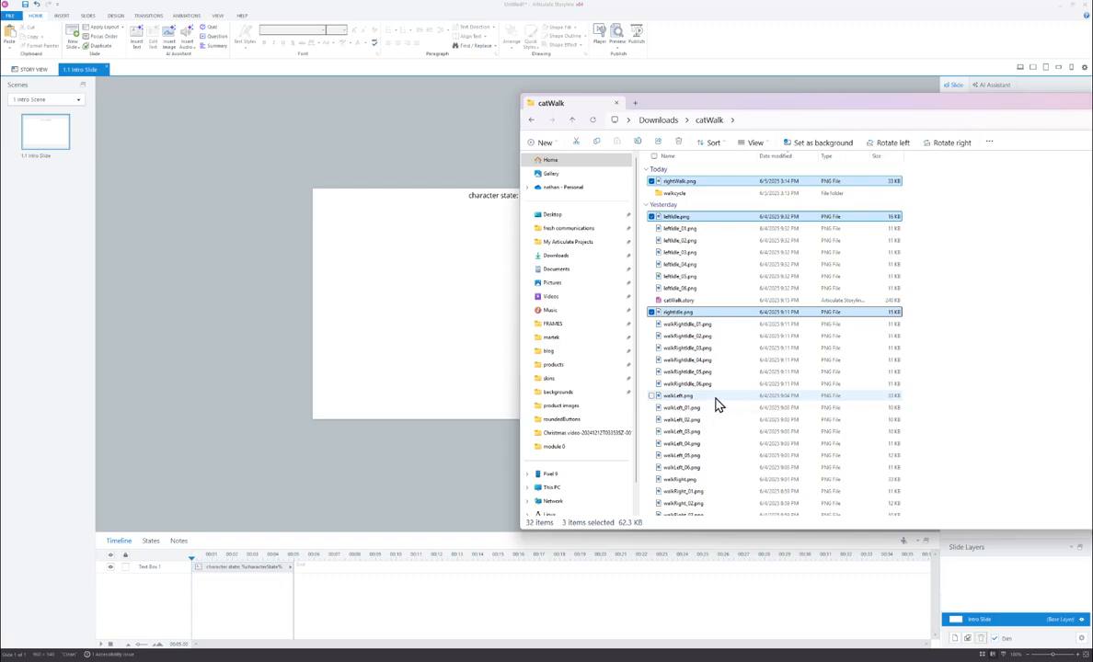
pyautogui.keyDown('ctrl'); pyautogui.click(713, 405); pyautogui.keyUp('ctrl')
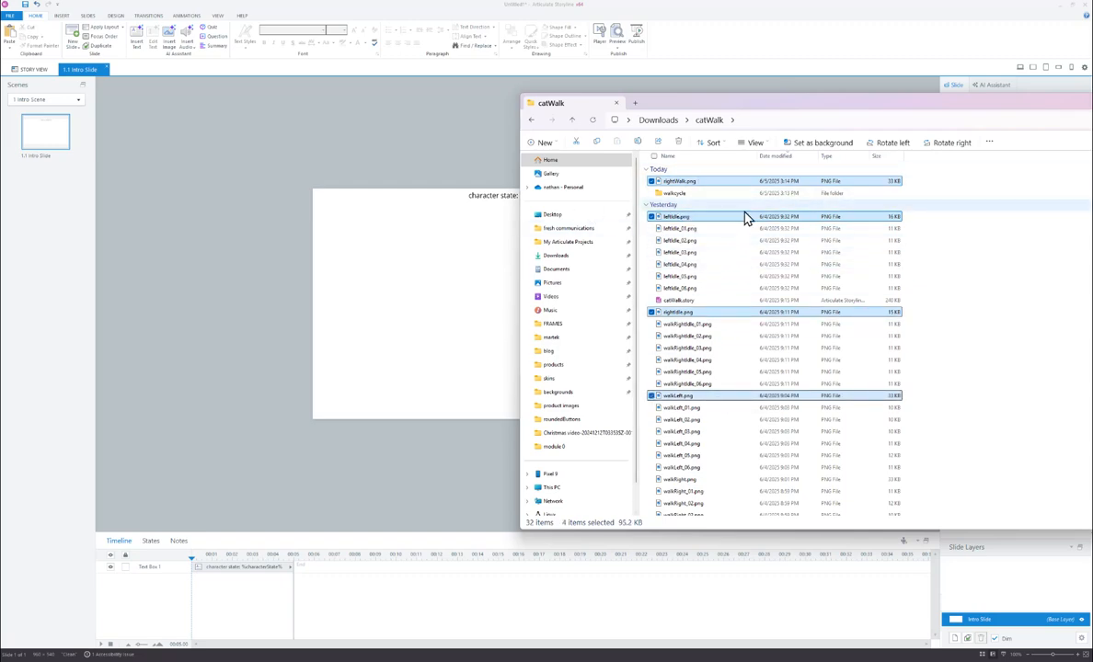
# Place rightIdle.png from the catWalk folder onto the Storyline slide
pyautogui.click(696, 200)
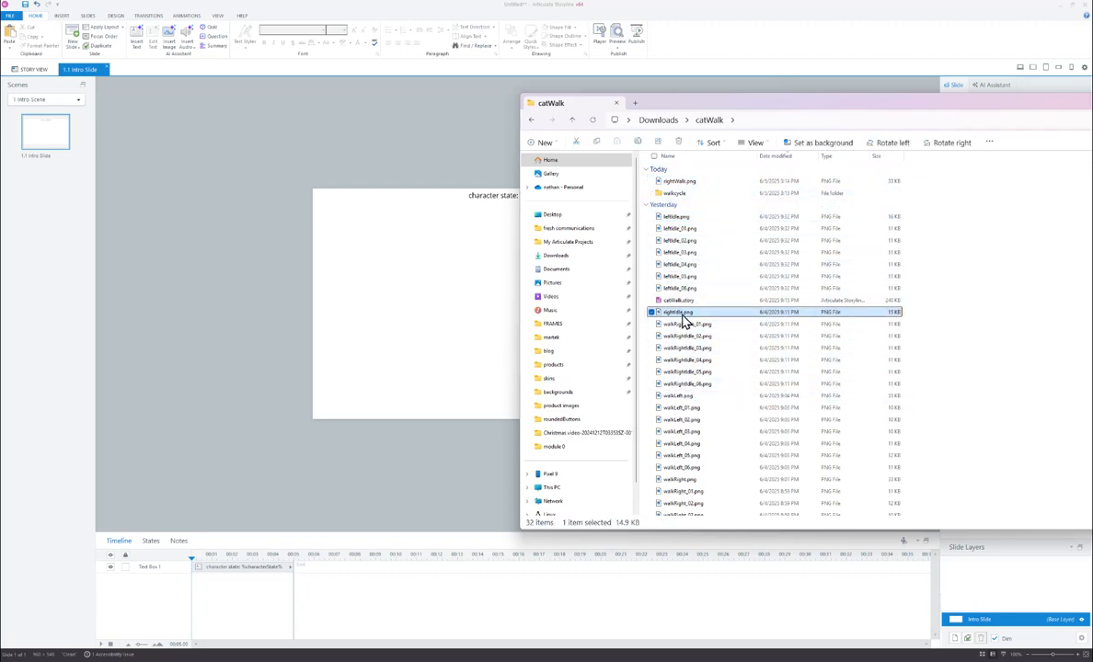
pyautogui.moveTo(681, 313); pyautogui.dragTo(411, 312)
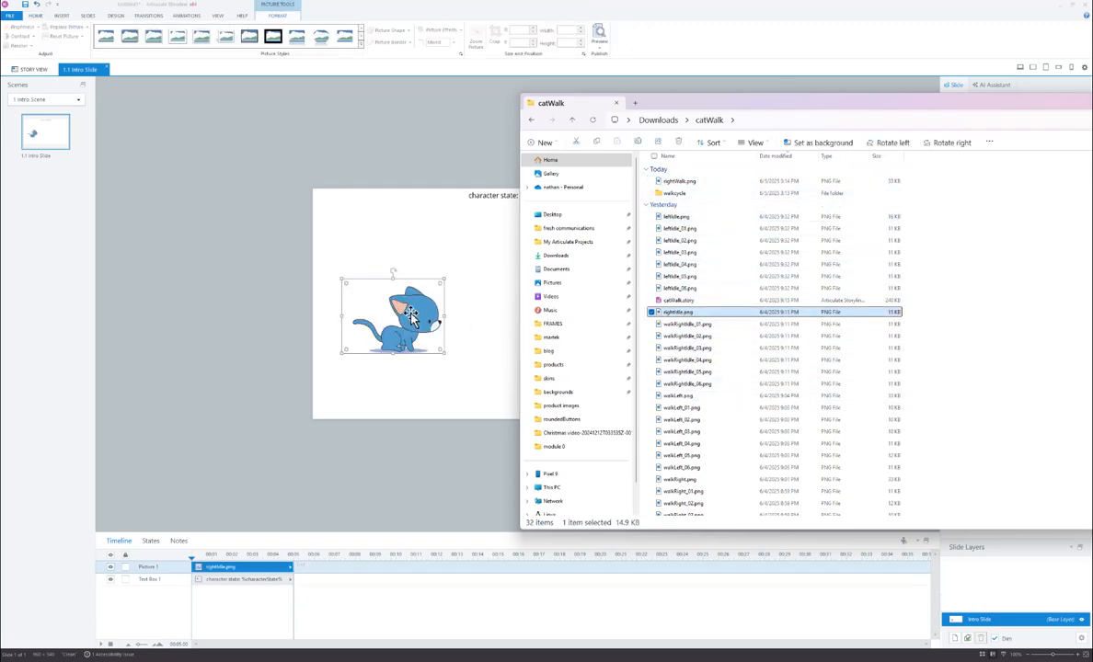
# Add rightWalk.png, leftIdle.png, rightIdle.png and walkLeft.png from the catWalk folder as new states of the cat picture
pyautogui.click(151, 541)
pyautogui.click(134, 562)
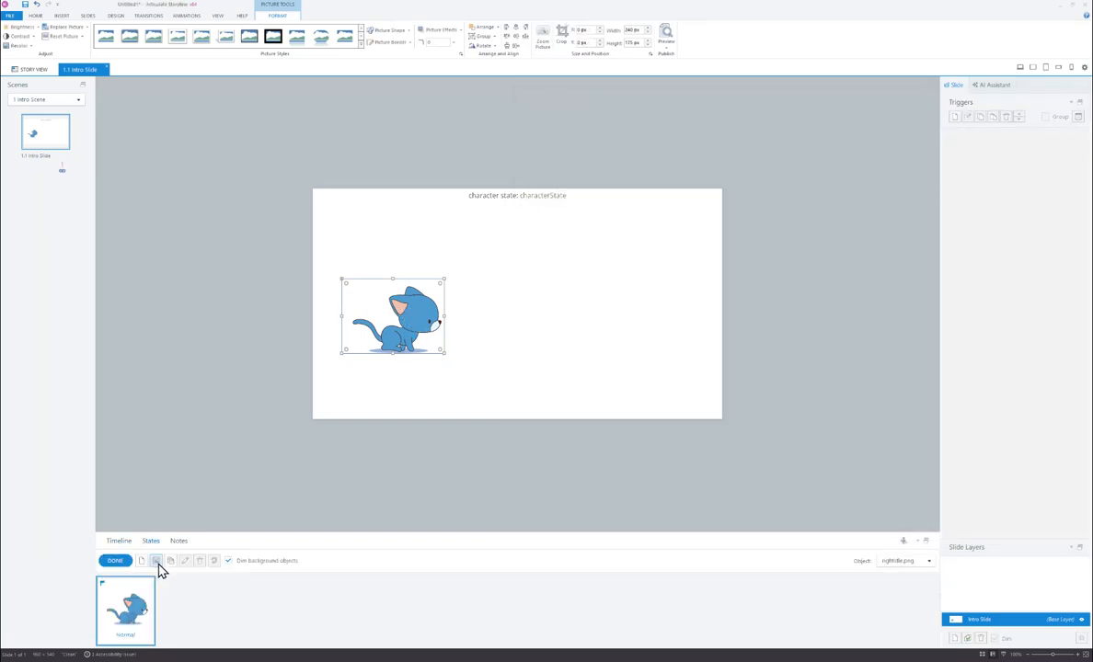
pyautogui.click(156, 561)
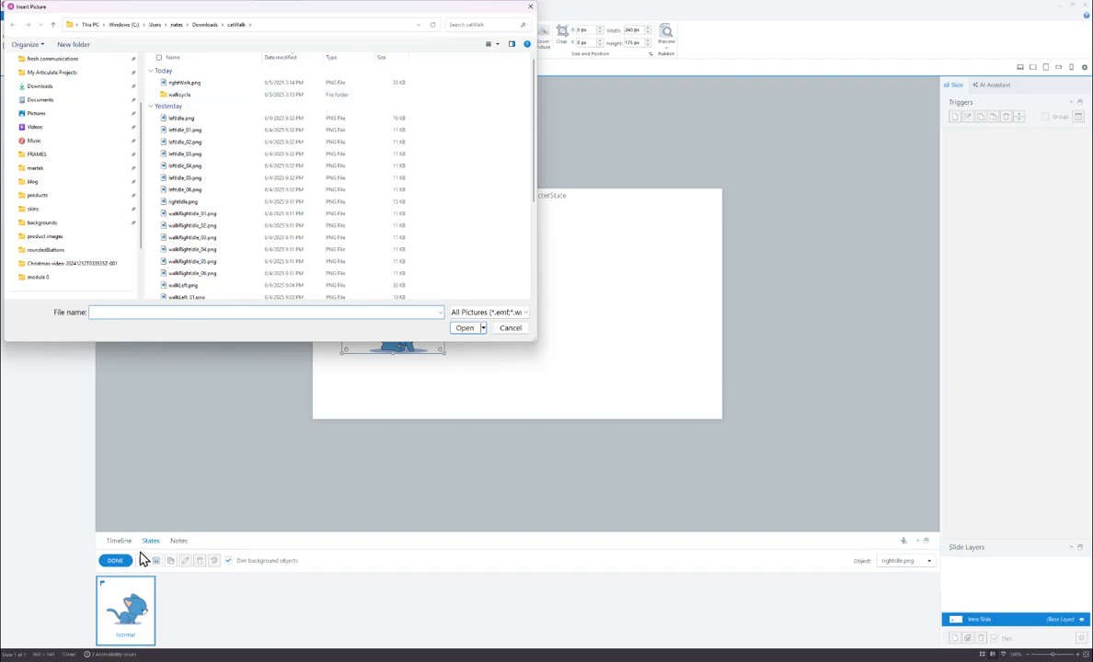
pyautogui.click(509, 328)
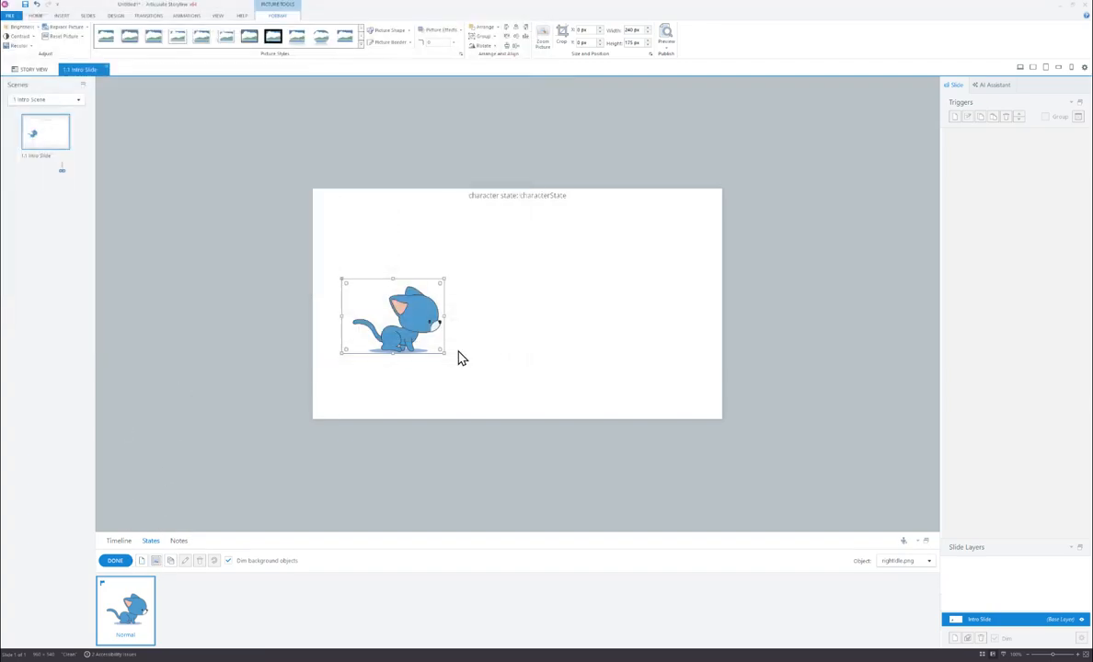
pyautogui.click(158, 564)
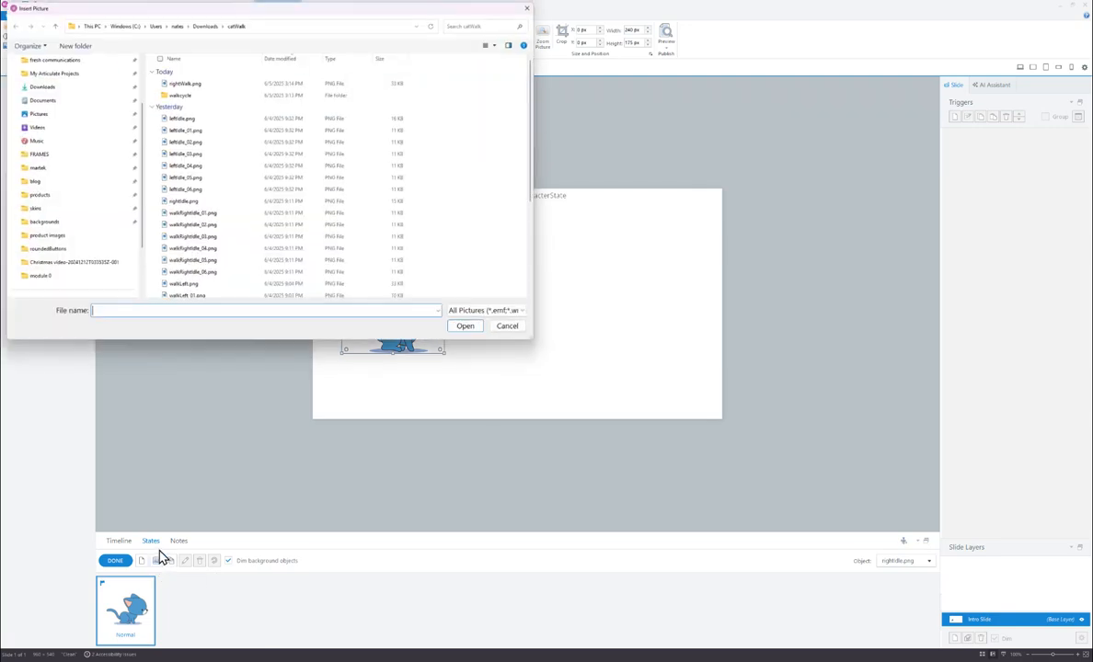
pyautogui.click(206, 83)
pyautogui.keyDown('ctrl'); pyautogui.click(212, 118); pyautogui.keyUp('ctrl')
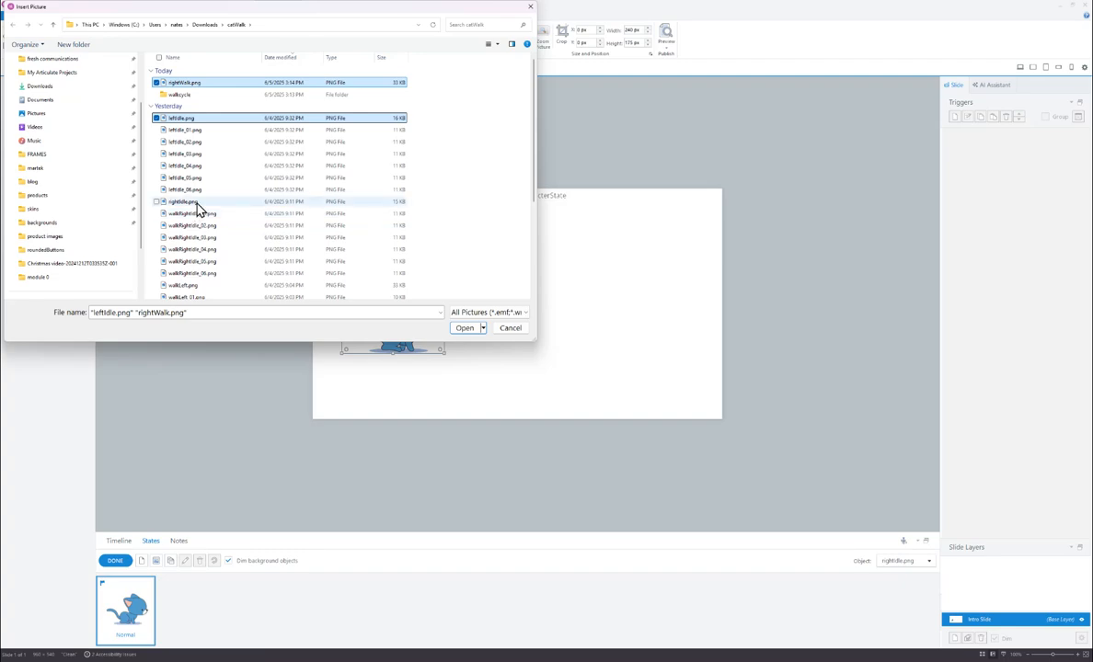
pyautogui.keyDown('ctrl'); pyautogui.click(193, 203); pyautogui.keyUp('ctrl')
pyautogui.keyDown('ctrl'); pyautogui.click(186, 285); pyautogui.keyUp('ctrl')
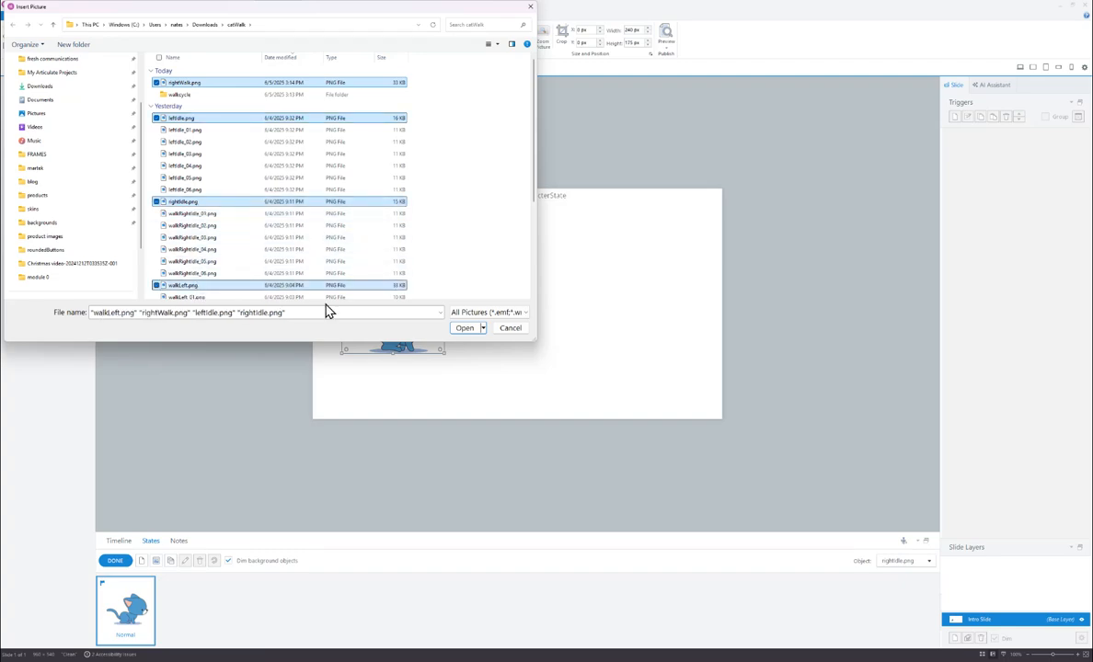
pyautogui.click(465, 328)
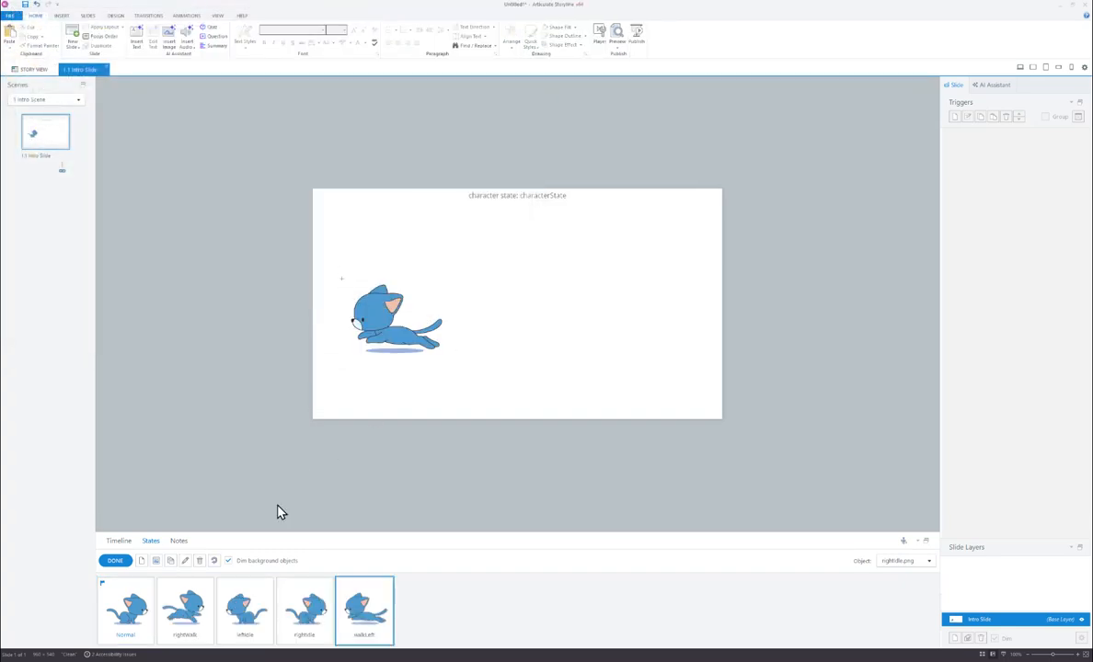
# Reorder the cat's states to Normal, rightWalk, walkLeft, rightIdle, leftIdle and finish editing the states
pyautogui.click(179, 629)
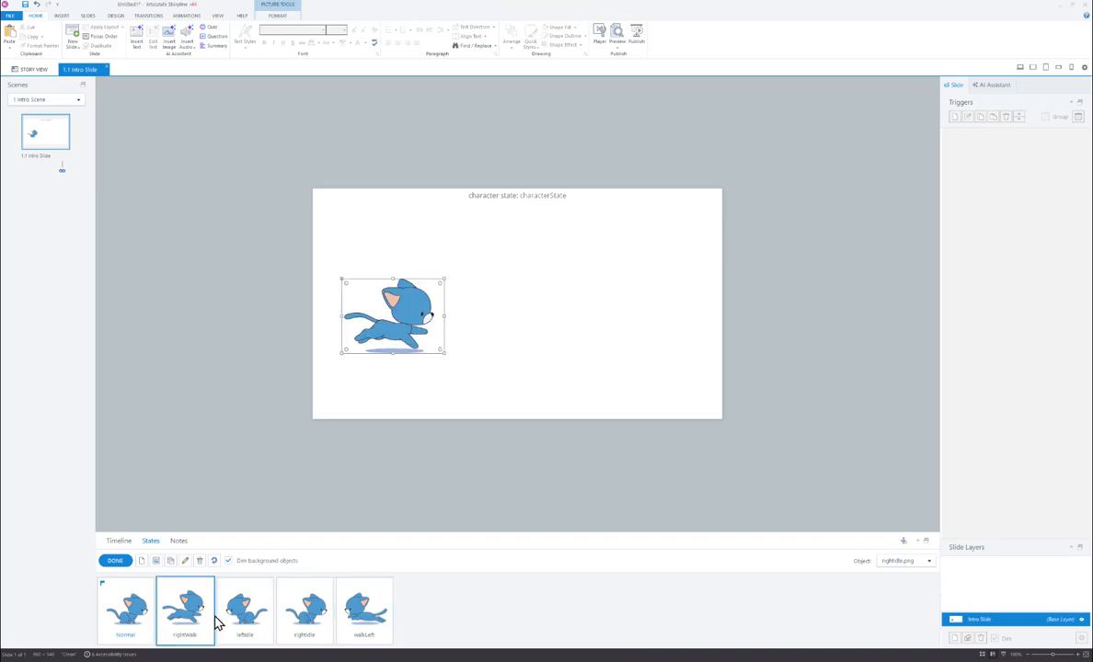
pyautogui.moveTo(360, 626)
pyautogui.mouseDown()
pyautogui.moveTo(198, 625)
pyautogui.moveTo(359, 628)
pyautogui.moveTo(342, 631)
pyautogui.mouseUp()
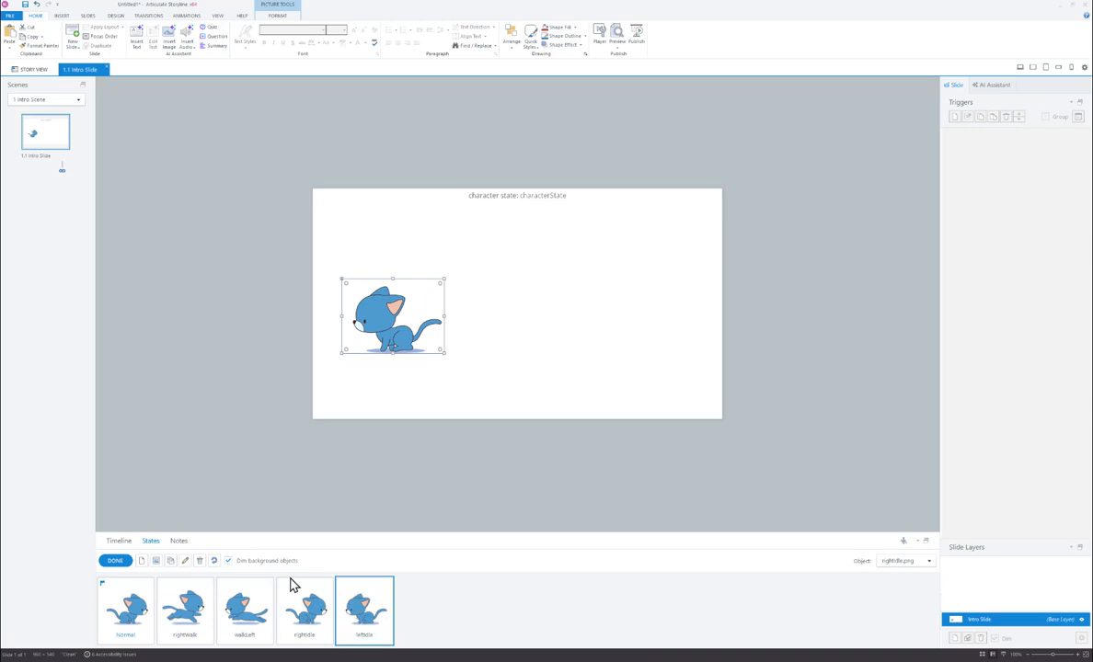
pyautogui.click(117, 562)
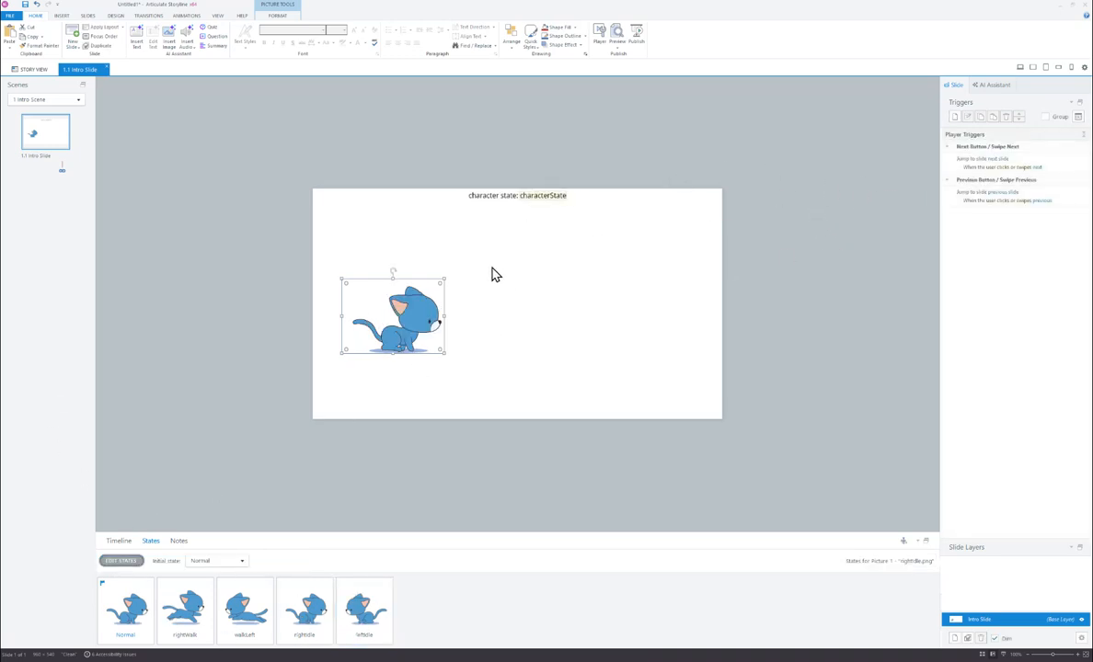
# Move the cat to the slide's lower left, partly off the edge, at about X -128 px and Y 334 px
pyautogui.moveTo(422, 286); pyautogui.dragTo(338, 337)
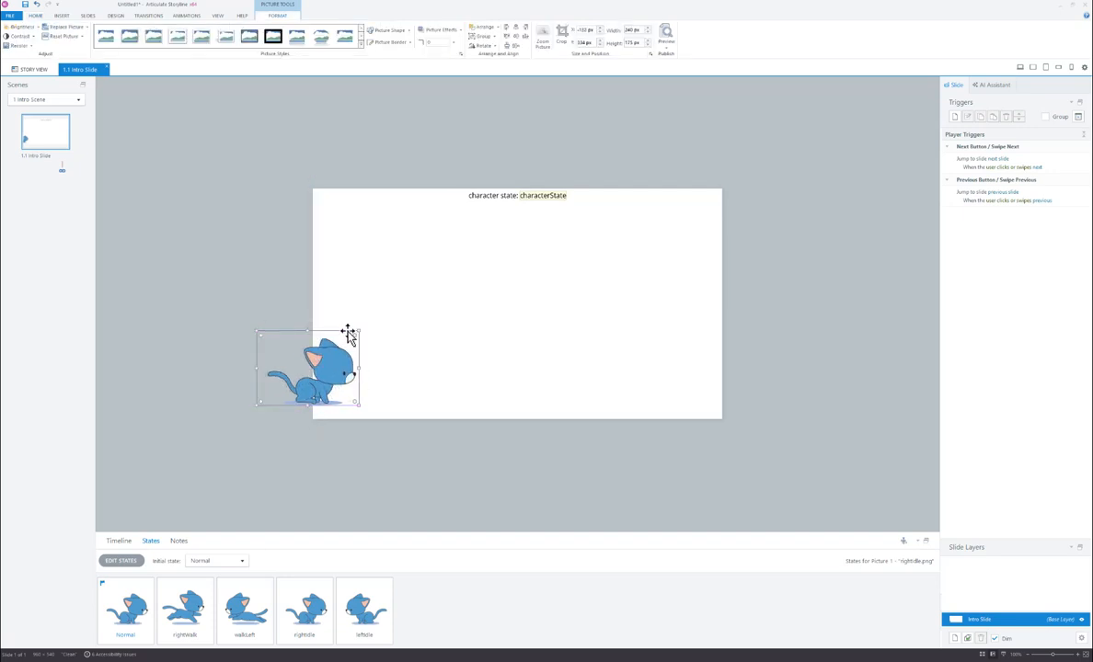
pyautogui.press('Right')
pyautogui.press('Right')
pyautogui.press('Right')
pyautogui.press('Right')
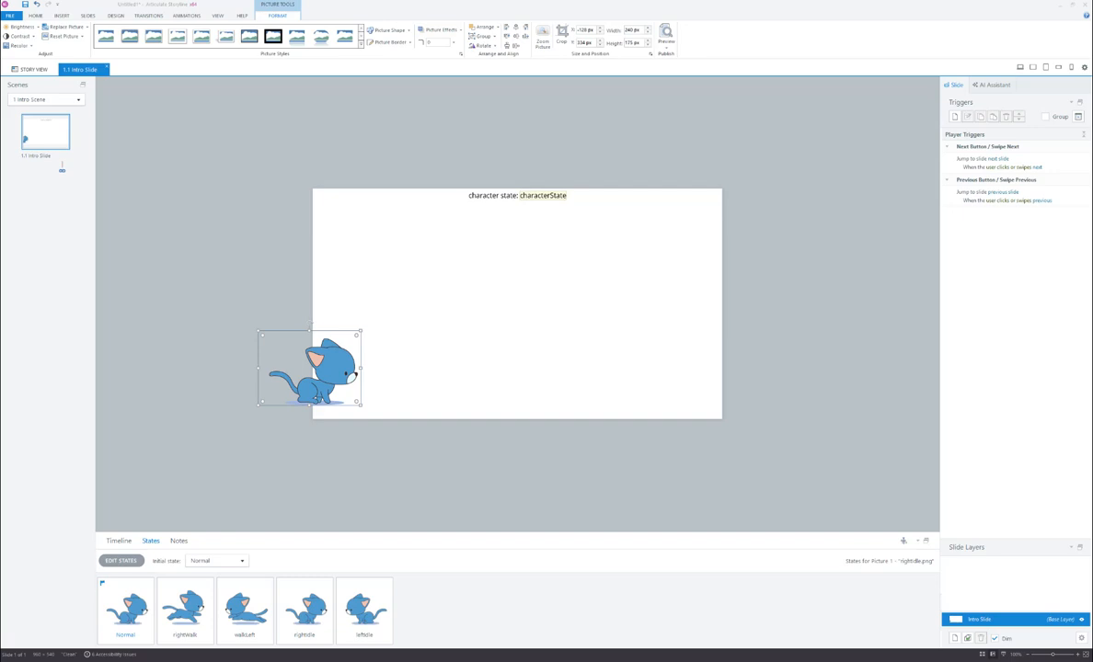
# Paste the copied Execute JavaScript trigger onto the cat picture, view its script and close the editor without changes
pyautogui.click(992, 117)
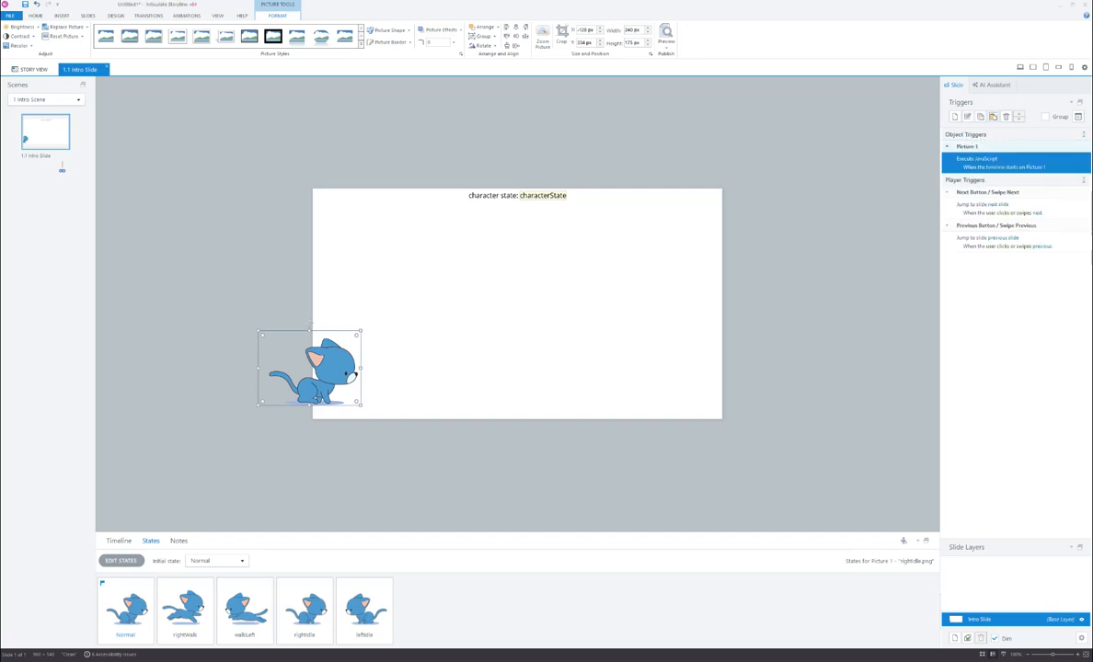
pyautogui.doubleClick(922, 166)
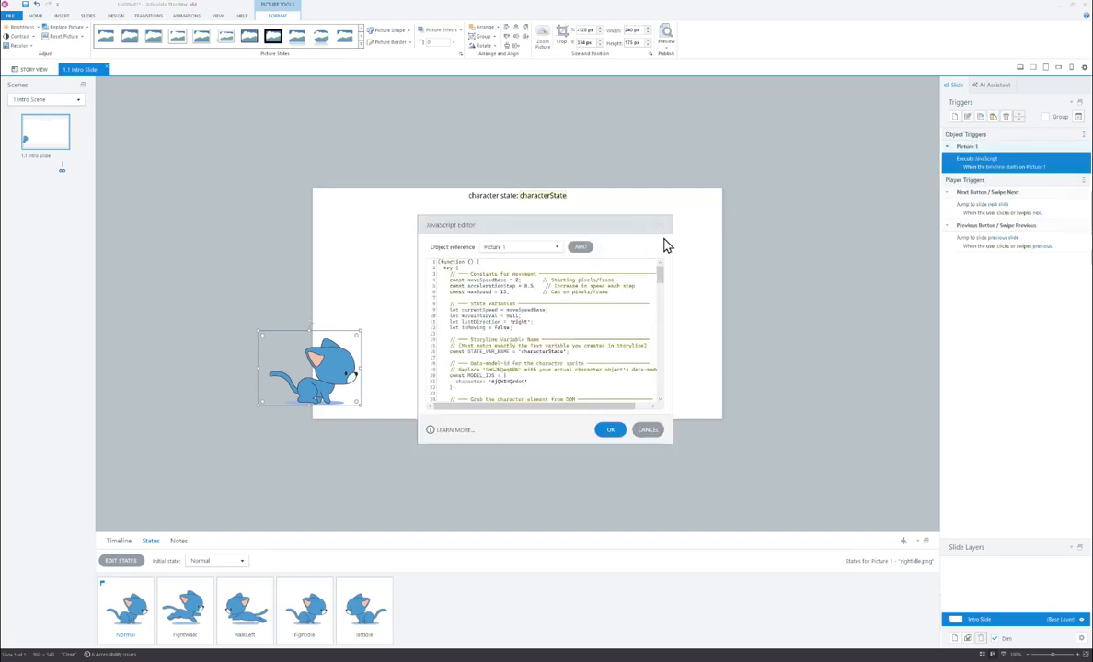
pyautogui.moveTo(625, 228); pyautogui.dragTo(807, 190)
pyautogui.click(833, 392)
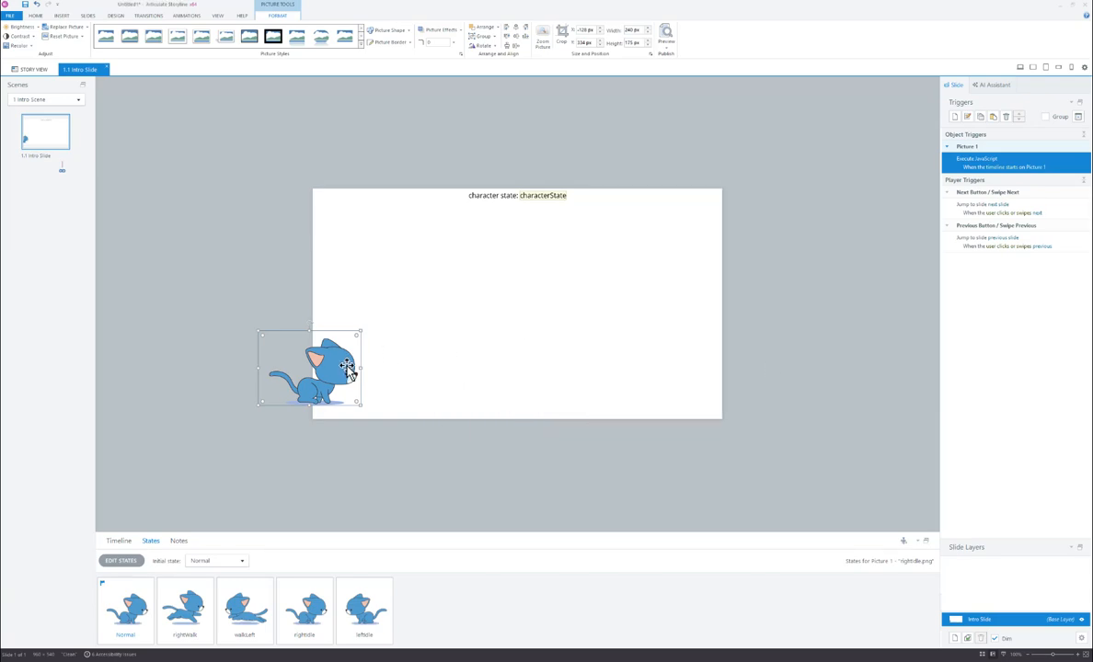
pyautogui.rightClick(341, 371)
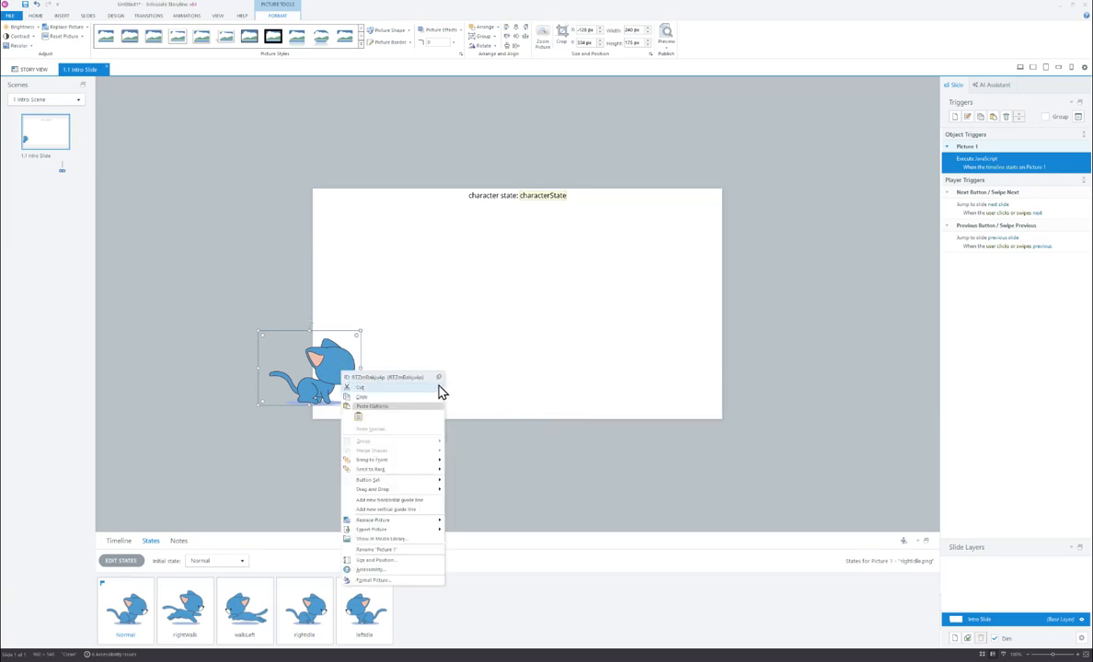
pyautogui.click(839, 236)
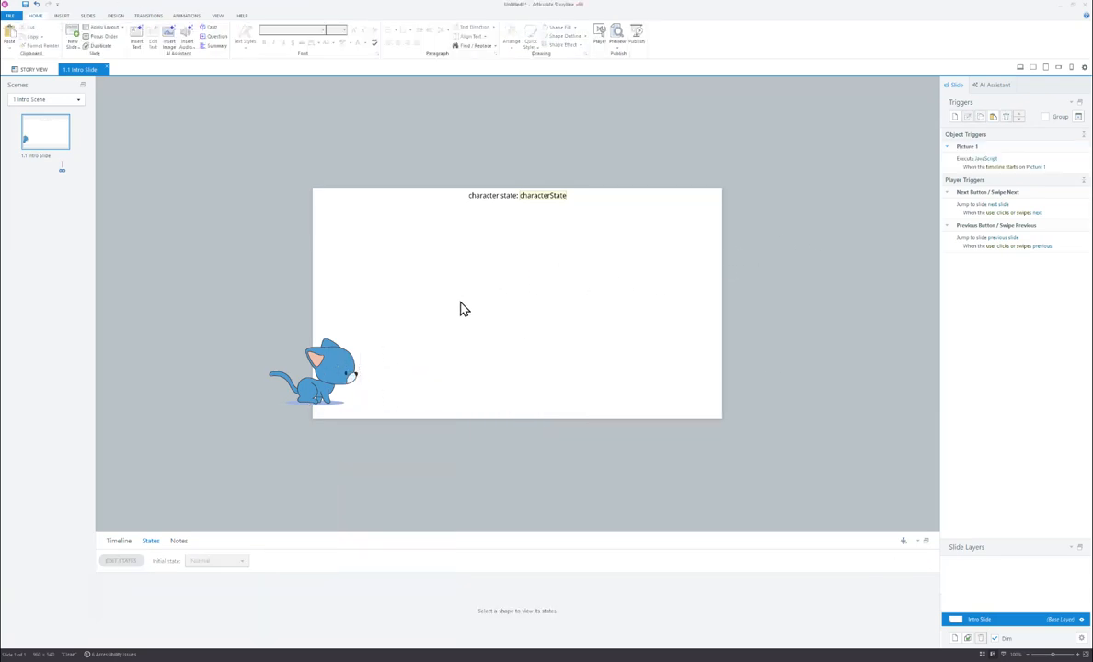
pyautogui.click(339, 365)
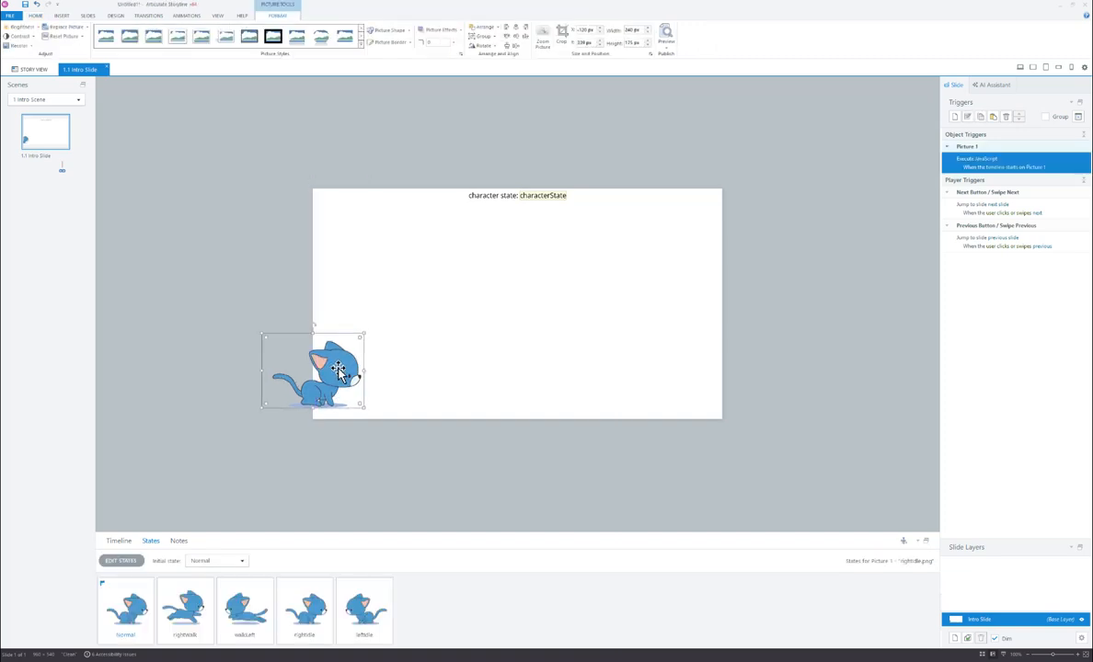
pyautogui.moveTo(341, 365); pyautogui.dragTo(342, 365)
pyautogui.rightClick(341, 367)
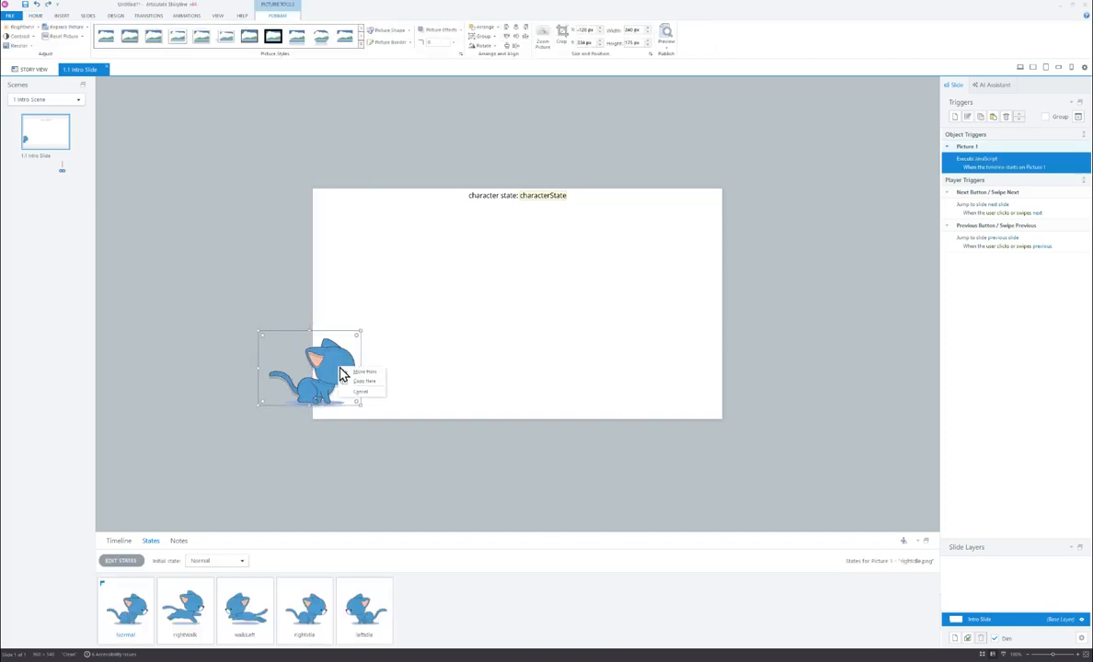
pyautogui.click(350, 393)
pyautogui.rightClick(338, 358)
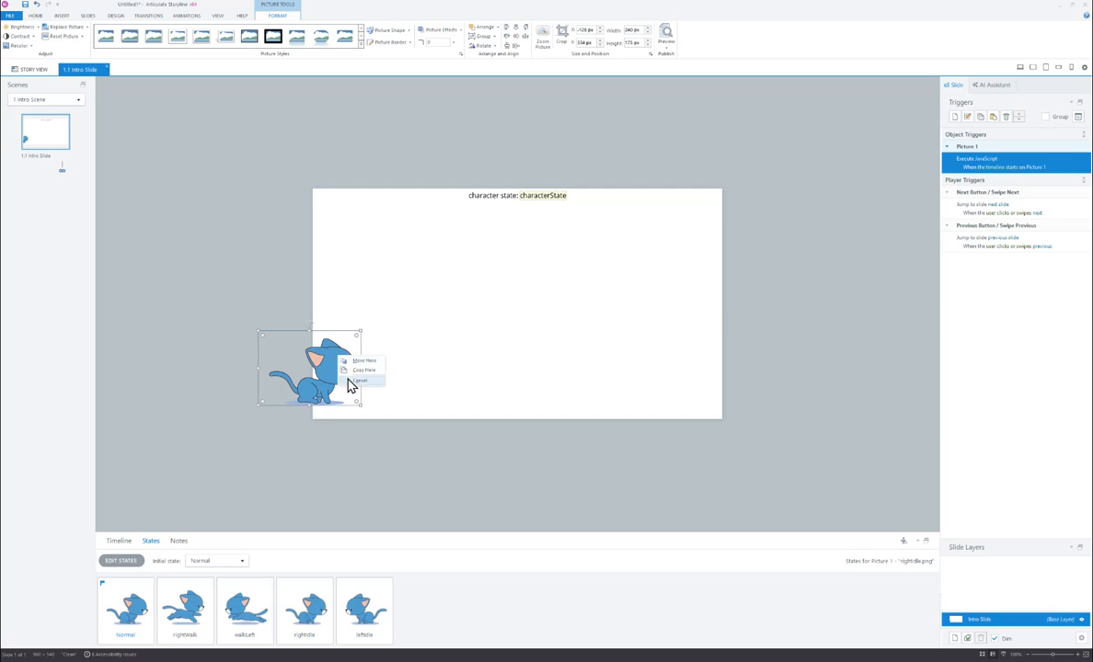
pyautogui.click(352, 381)
# Copy the cat picture's object ID and paste it over the character value under MODEL_IDS in its Execute JavaScript trigger's script
pyautogui.rightClick(338, 365)
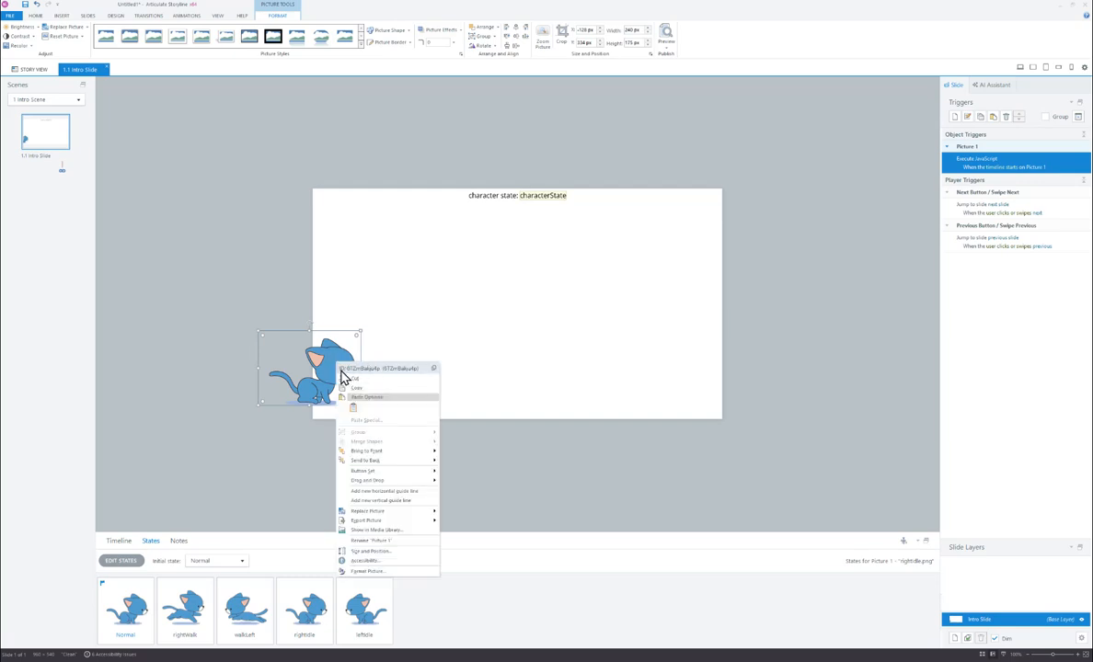
pyautogui.click(434, 369)
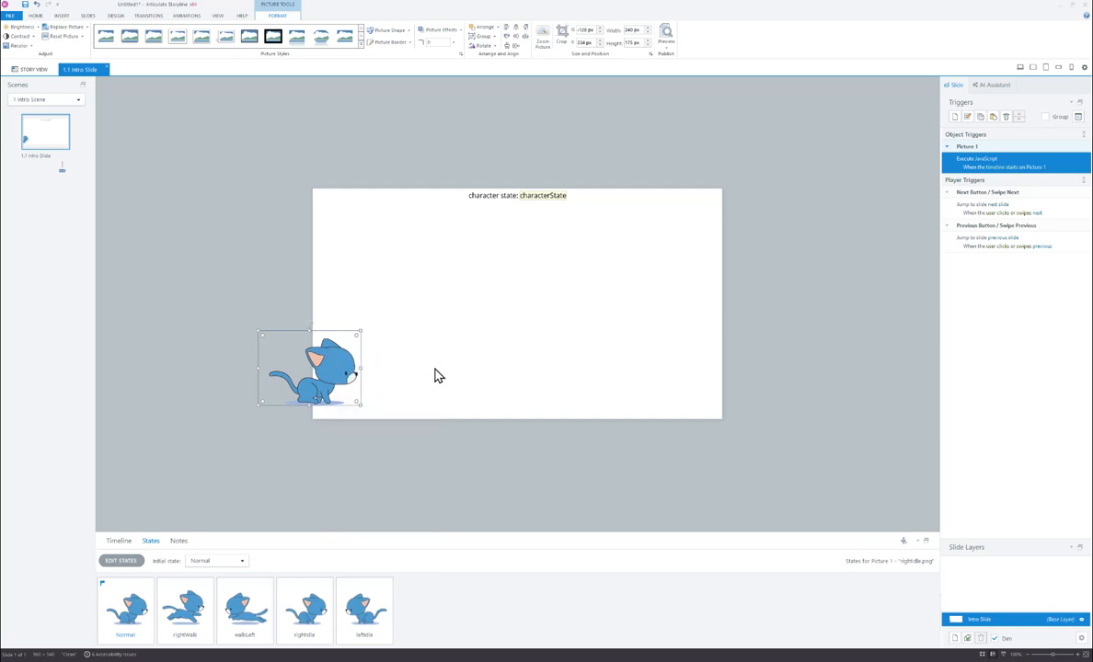
pyautogui.doubleClick(986, 170)
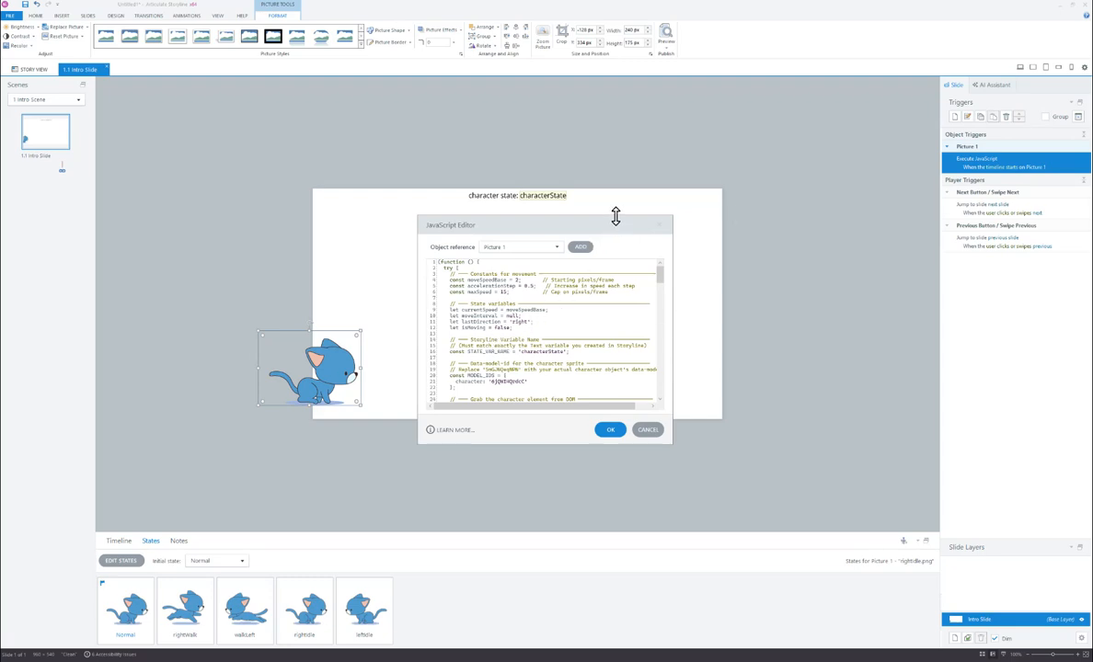
pyautogui.moveTo(616, 216); pyautogui.dragTo(613, 95)
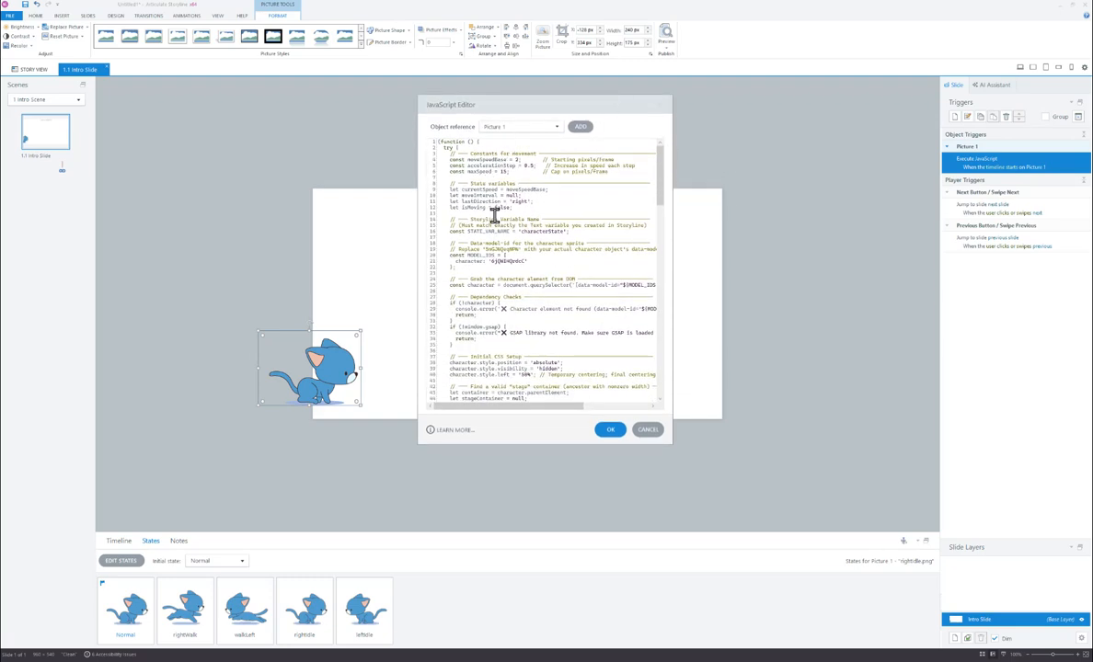
pyautogui.doubleClick(510, 261)
pyautogui.hotkey('ctrl', 'v')
pyautogui.click(611, 431)
# Preview the slide, walk the cat right and left repeatedly to check the displayed characterState value, and close the preview
pyautogui.click(666, 51)
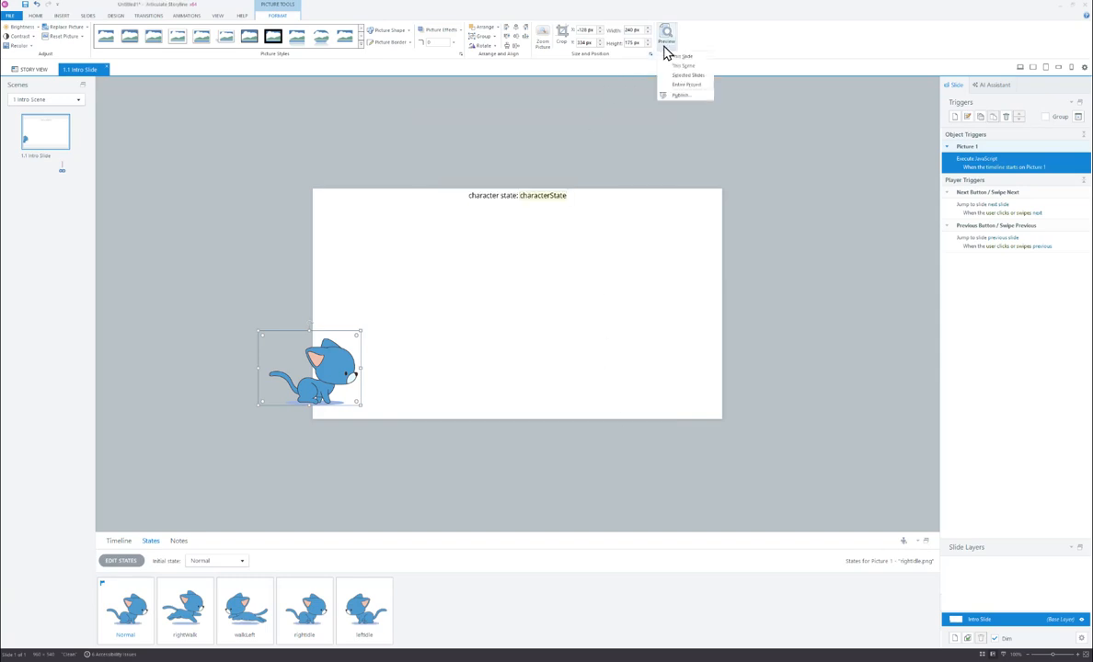
pyautogui.click(665, 51)
pyautogui.click(669, 49)
pyautogui.click(669, 56)
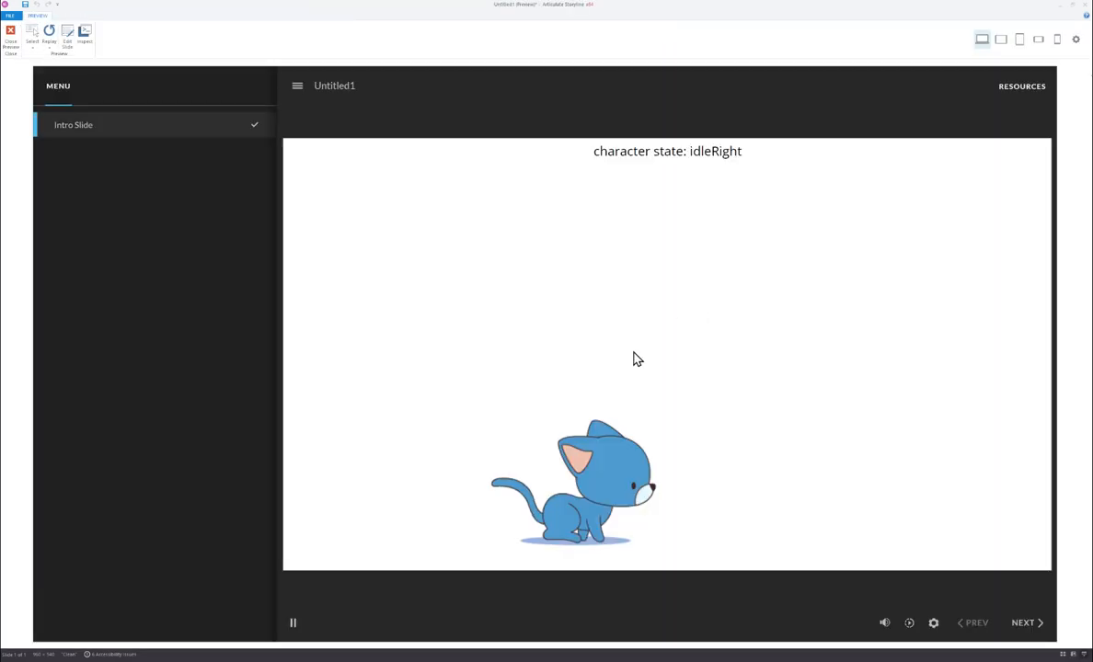
pyautogui.press('Right')
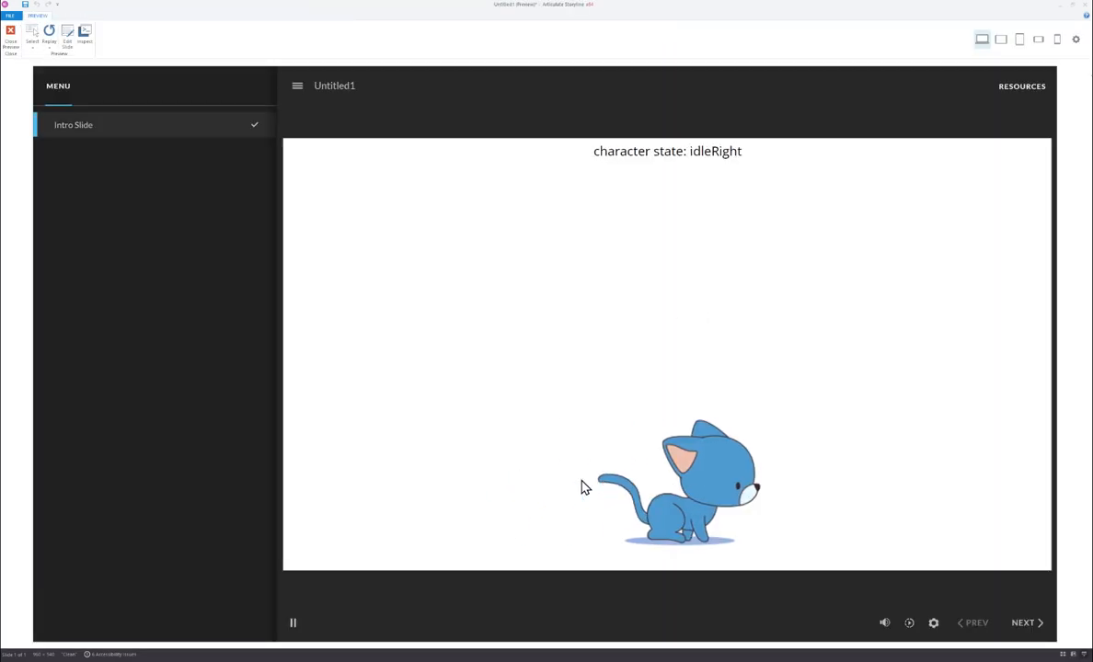
pyautogui.press('Left')
pyautogui.press('Right')
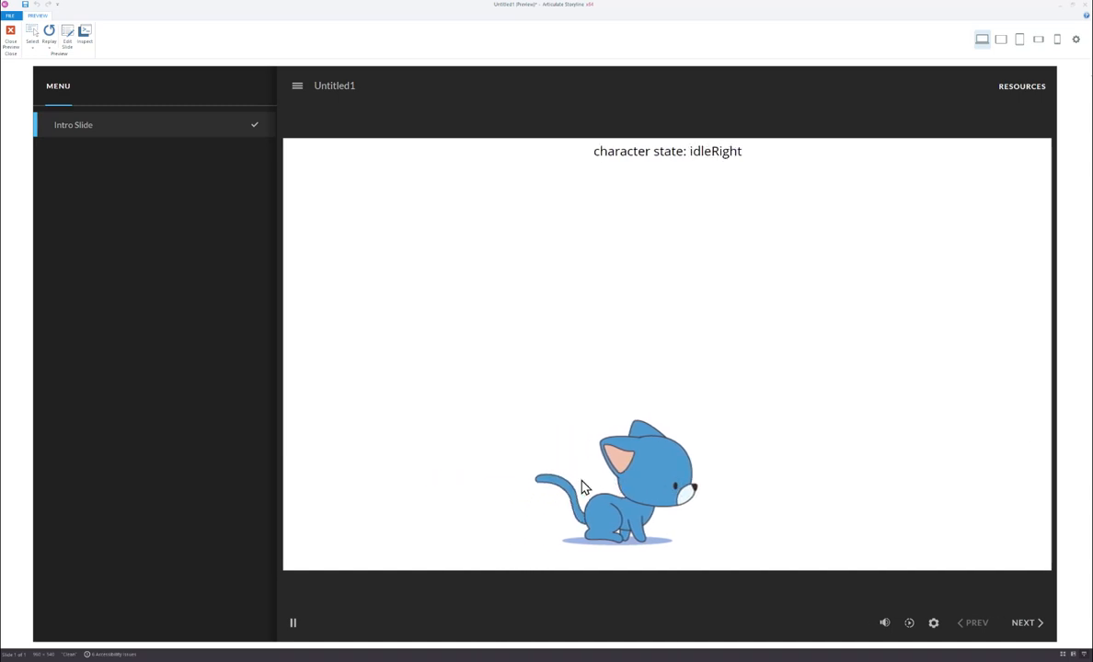
pyautogui.press('Left')
pyautogui.press('Right')
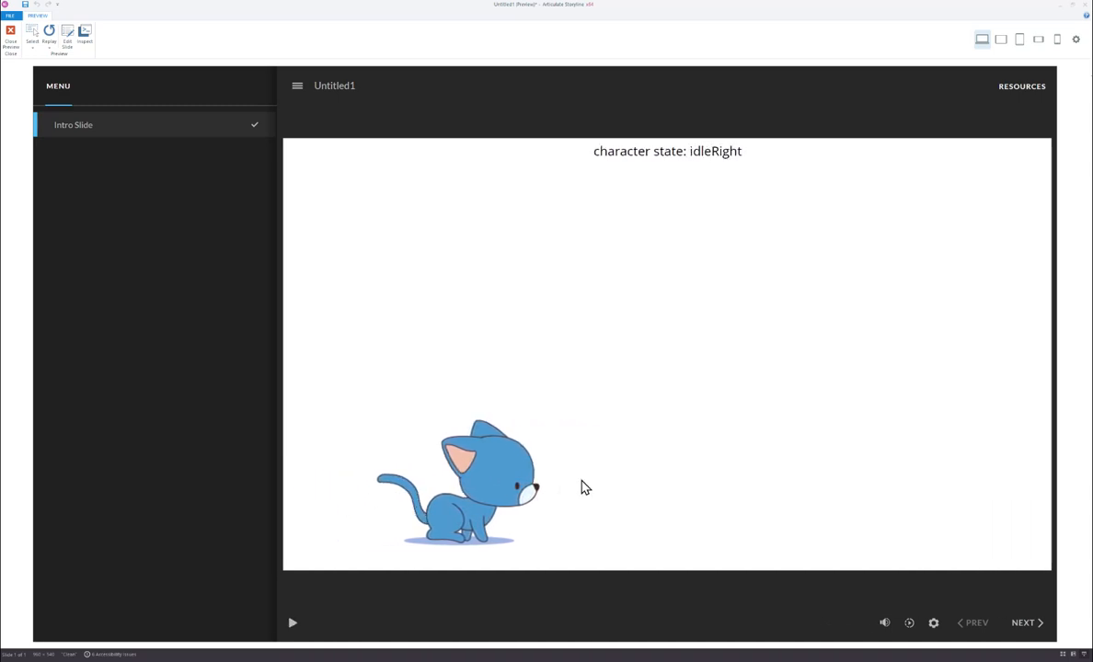
pyautogui.press('Left')
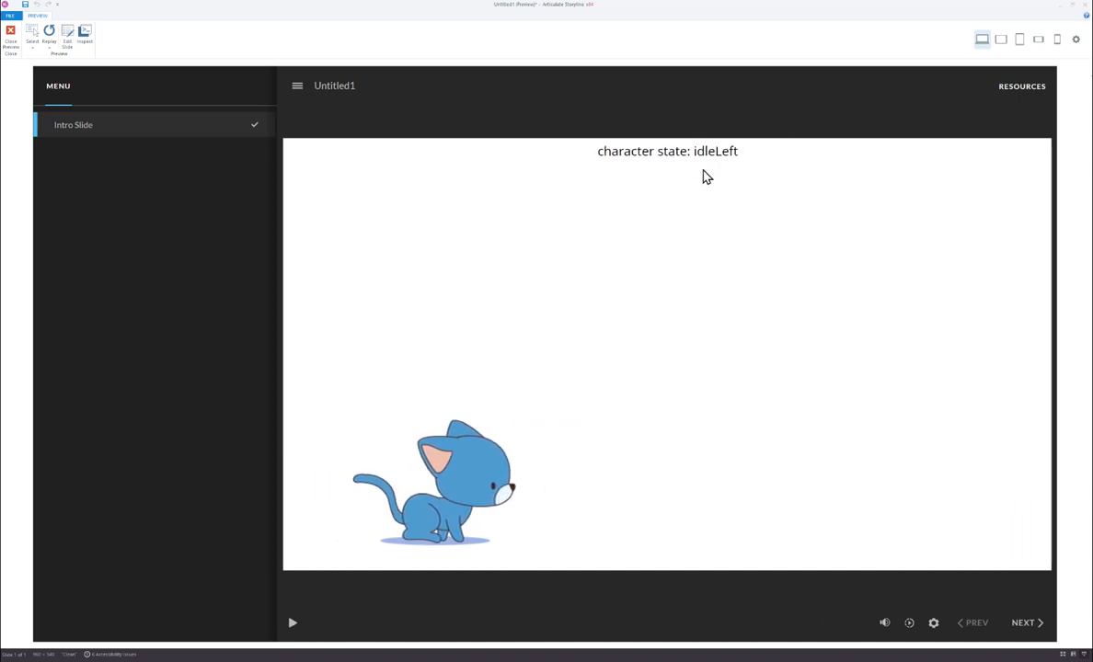
pyautogui.press('Right')
pyautogui.press('Left')
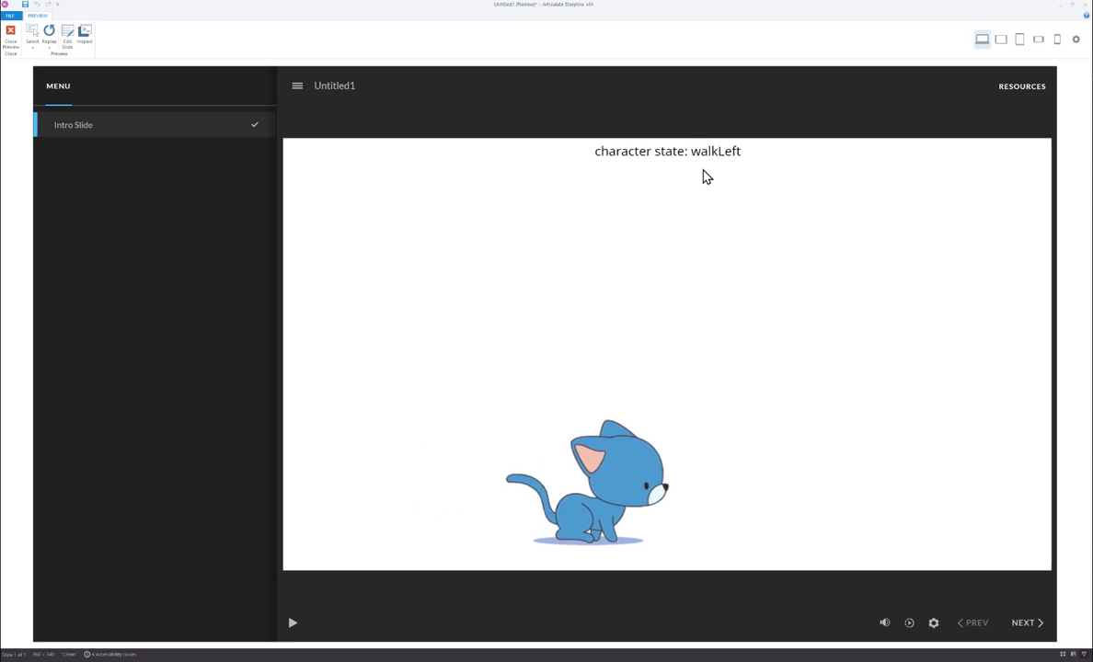
pyautogui.press('Right')
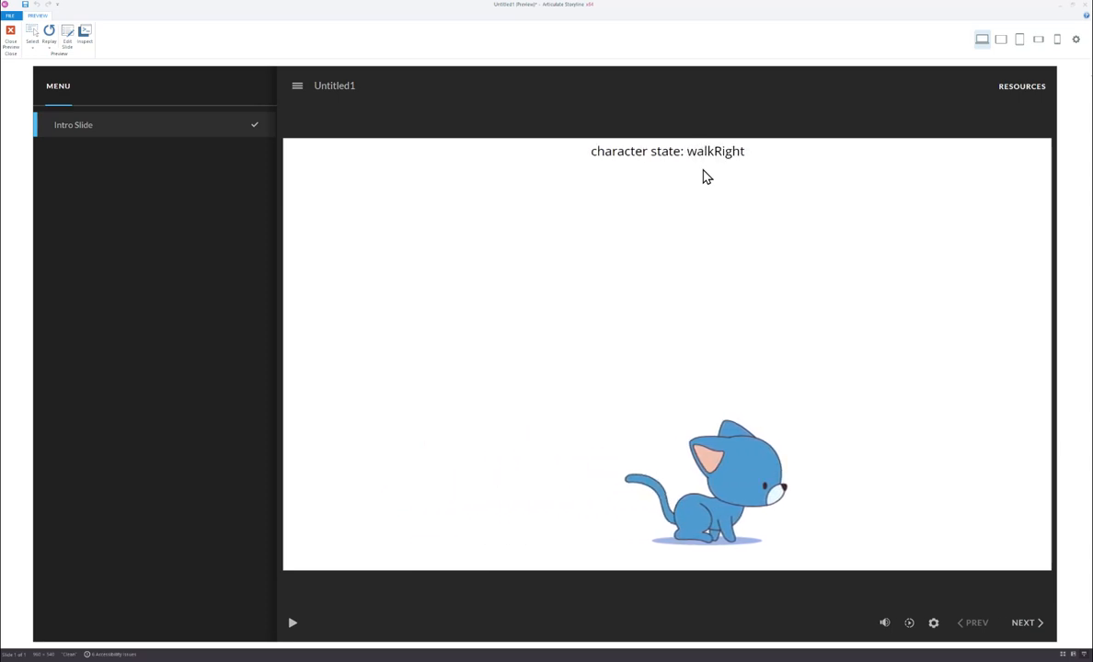
pyautogui.press('Left')
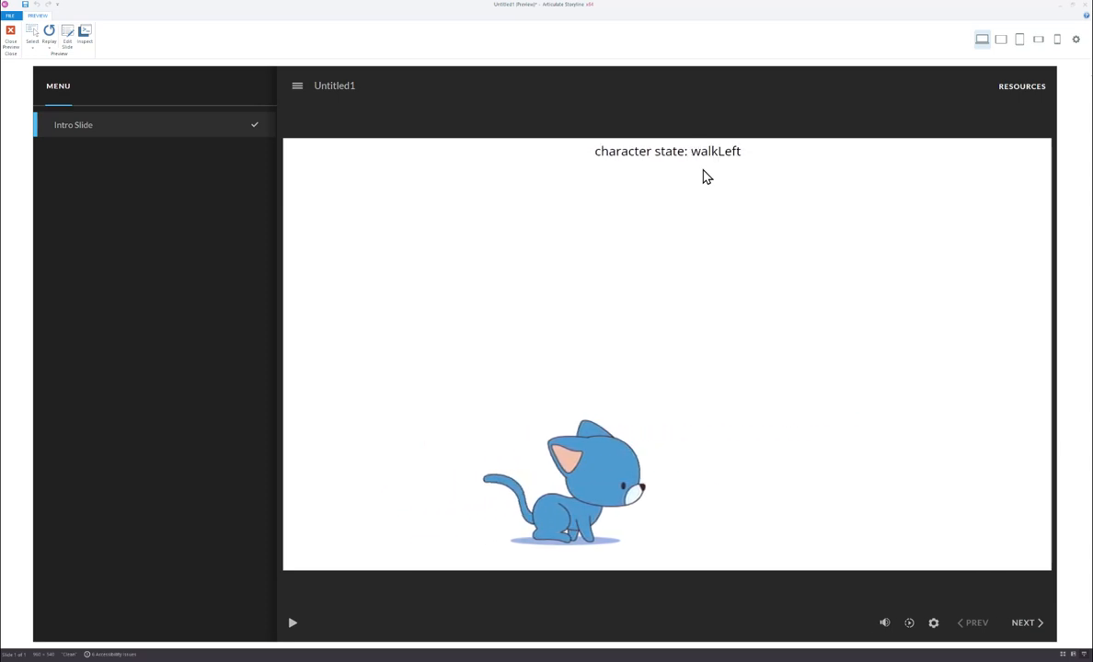
pyautogui.click(11, 41)
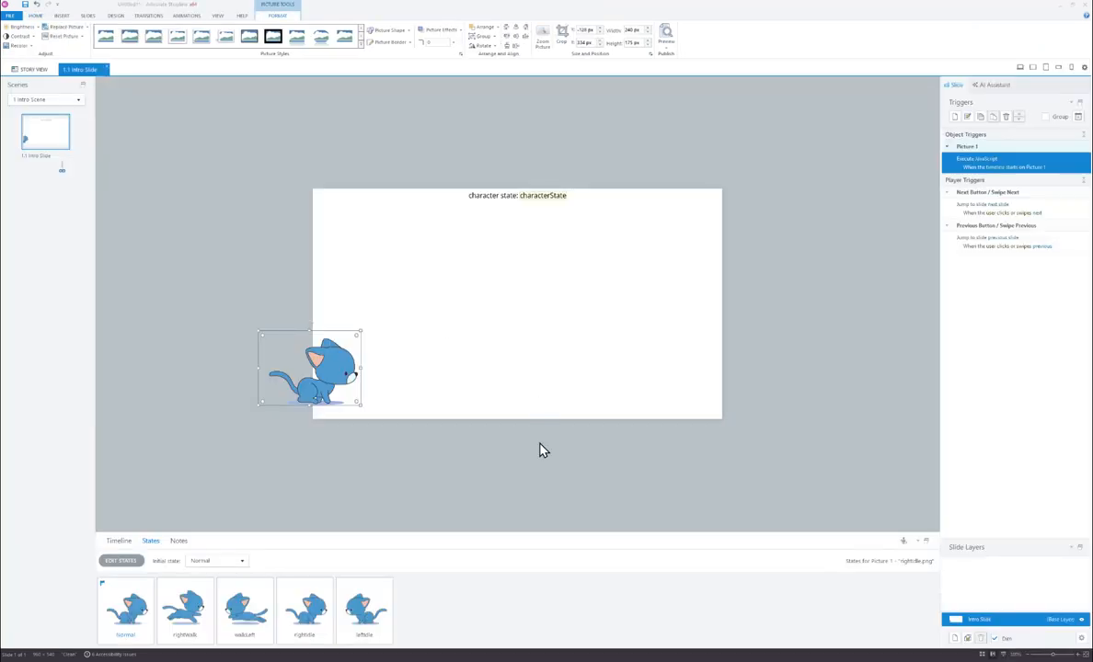
pyautogui.click(967, 117)
pyautogui.click(822, 237)
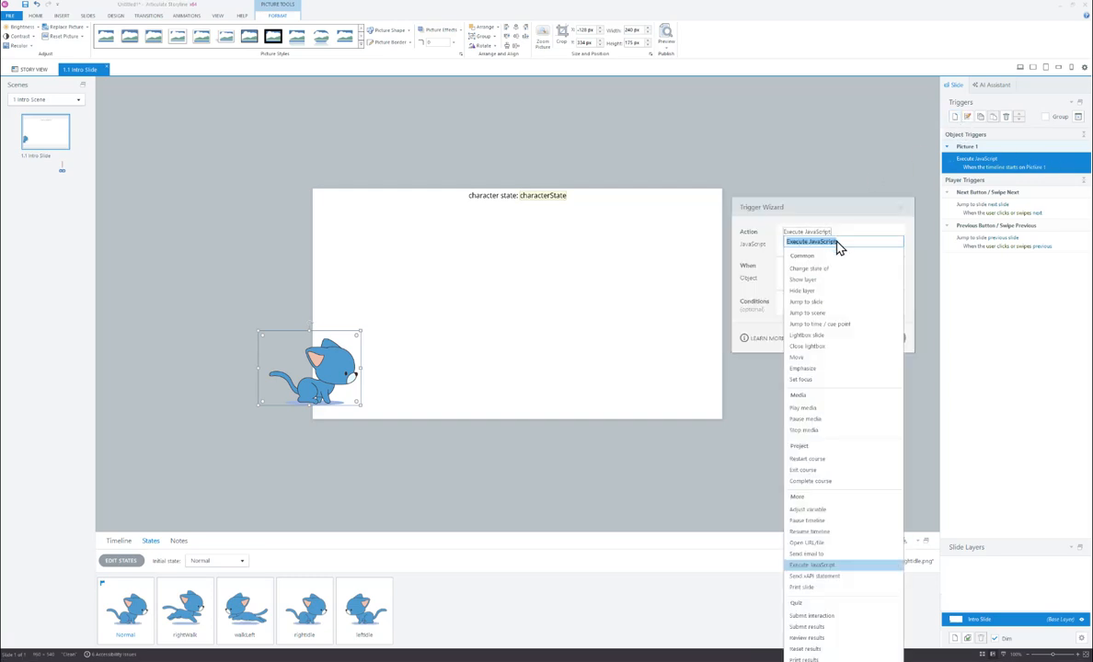
pyautogui.click(839, 270)
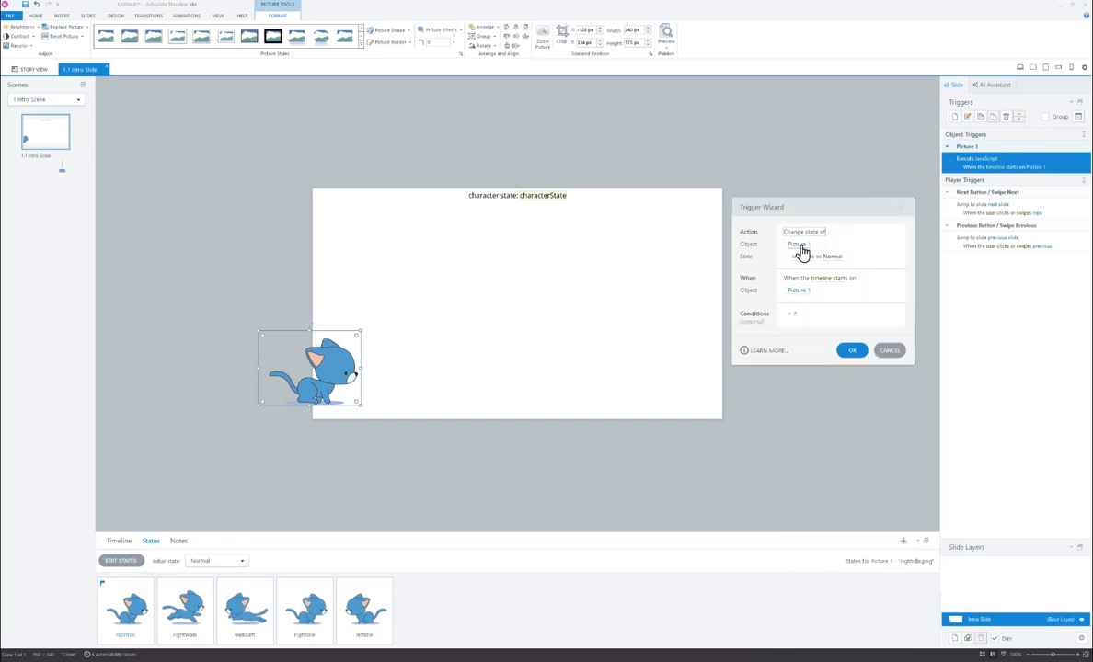
pyautogui.click(891, 352)
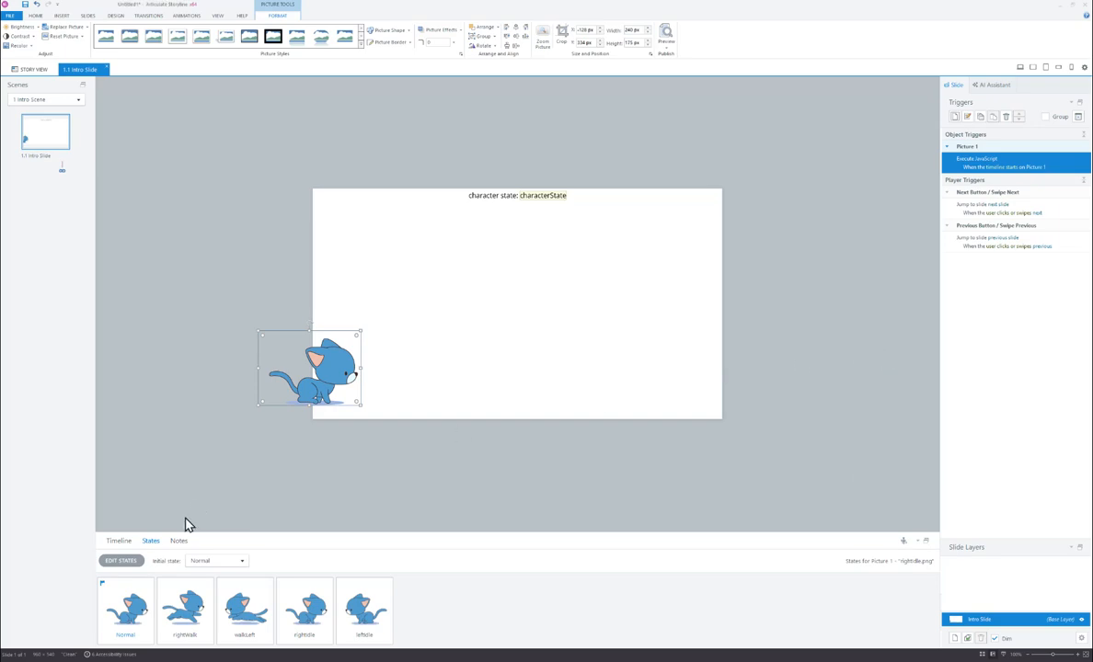
# Rename the cat picture as character in the timeline
pyautogui.click(119, 542)
pyautogui.doubleClick(150, 567)
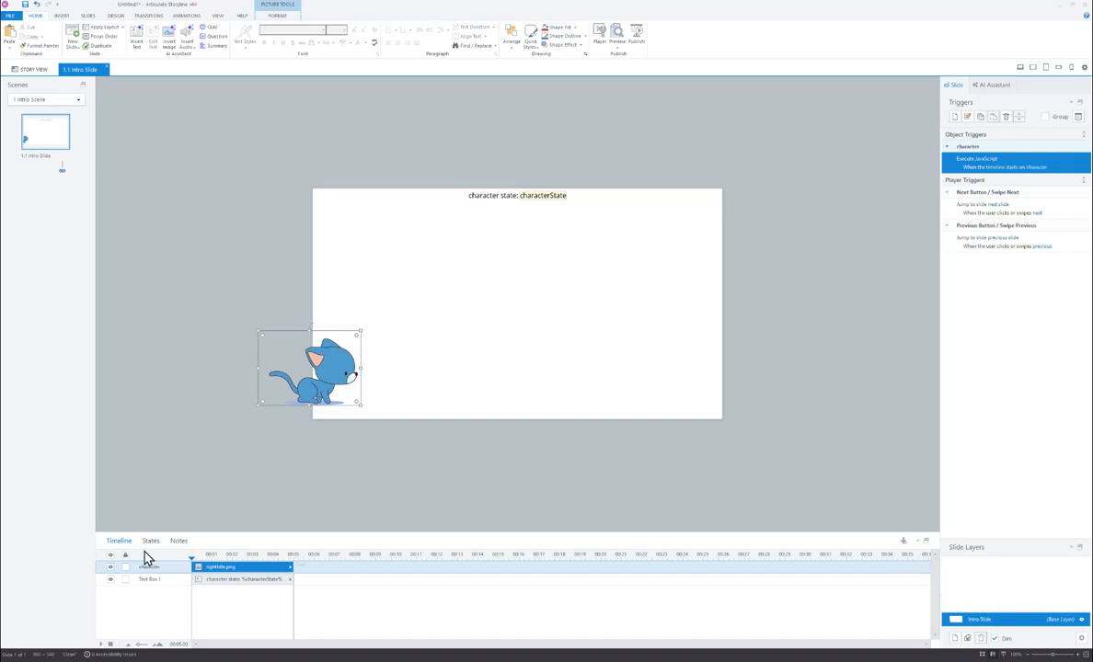
# Start a new trigger that sets the state of character to leftIdle when the variable characterState changes
pyautogui.click(967, 117)
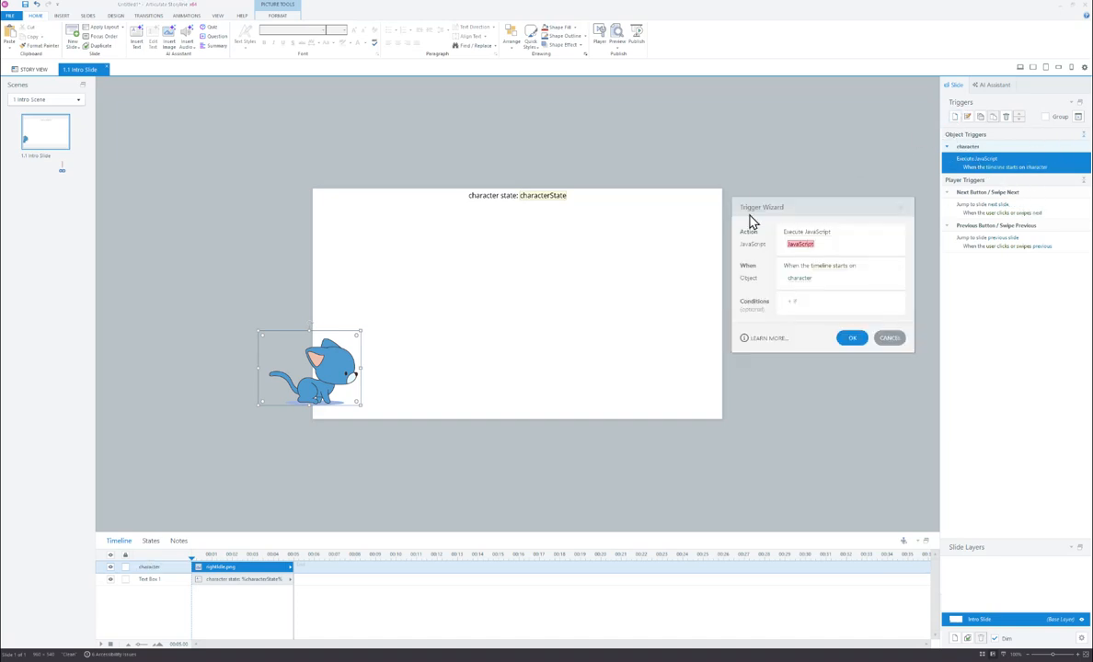
pyautogui.click(810, 235)
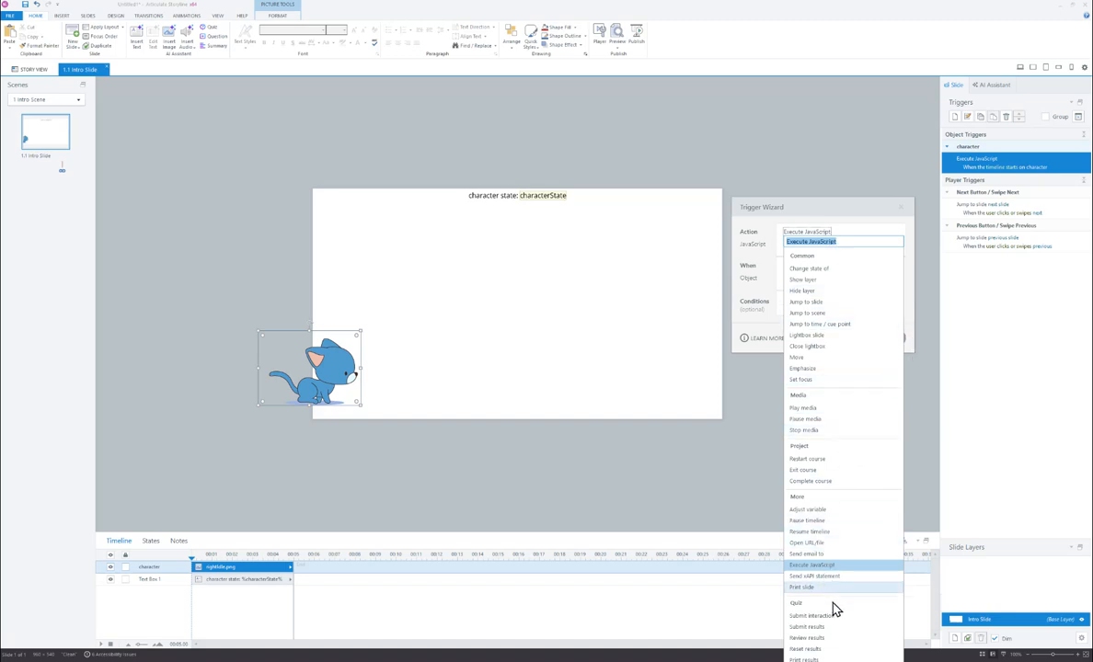
pyautogui.click(828, 270)
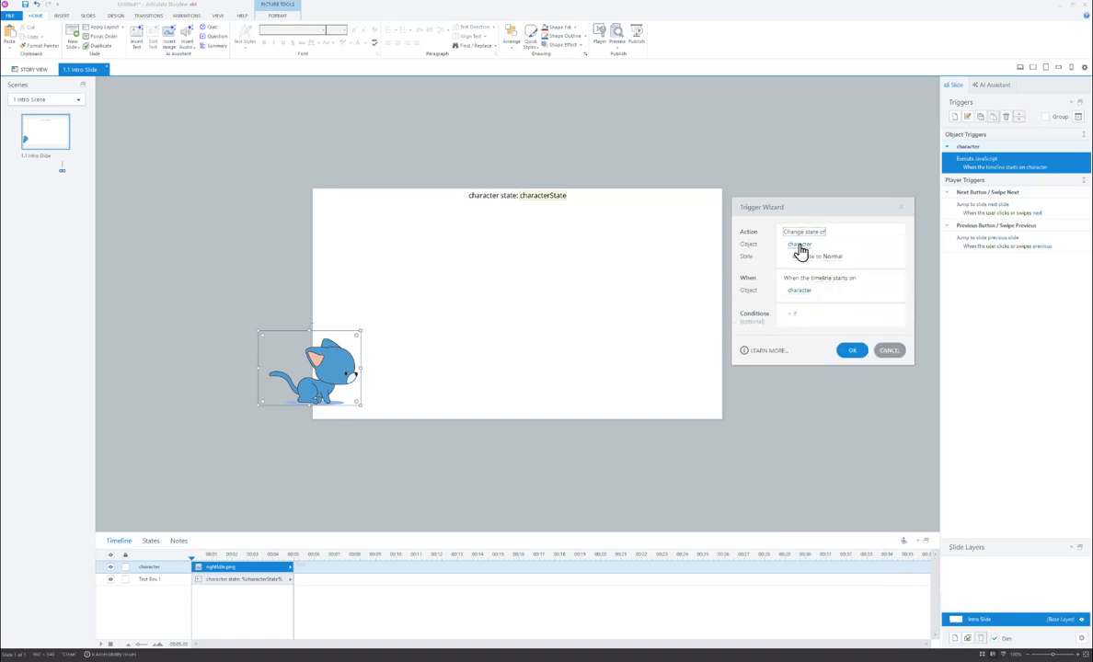
pyautogui.click(828, 261)
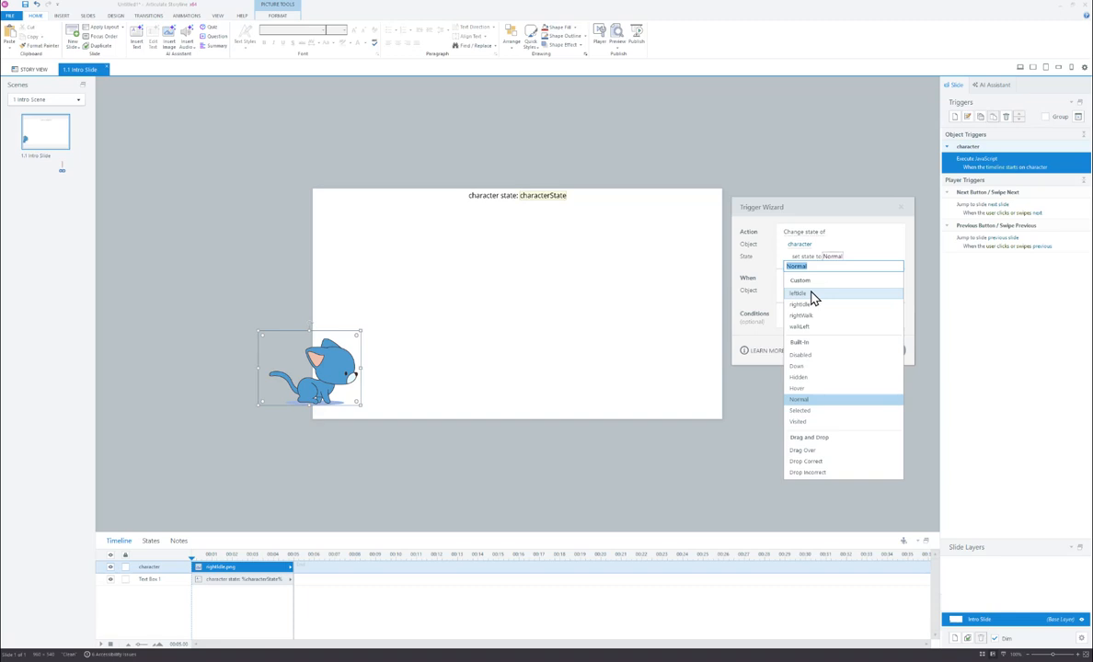
pyautogui.click(811, 298)
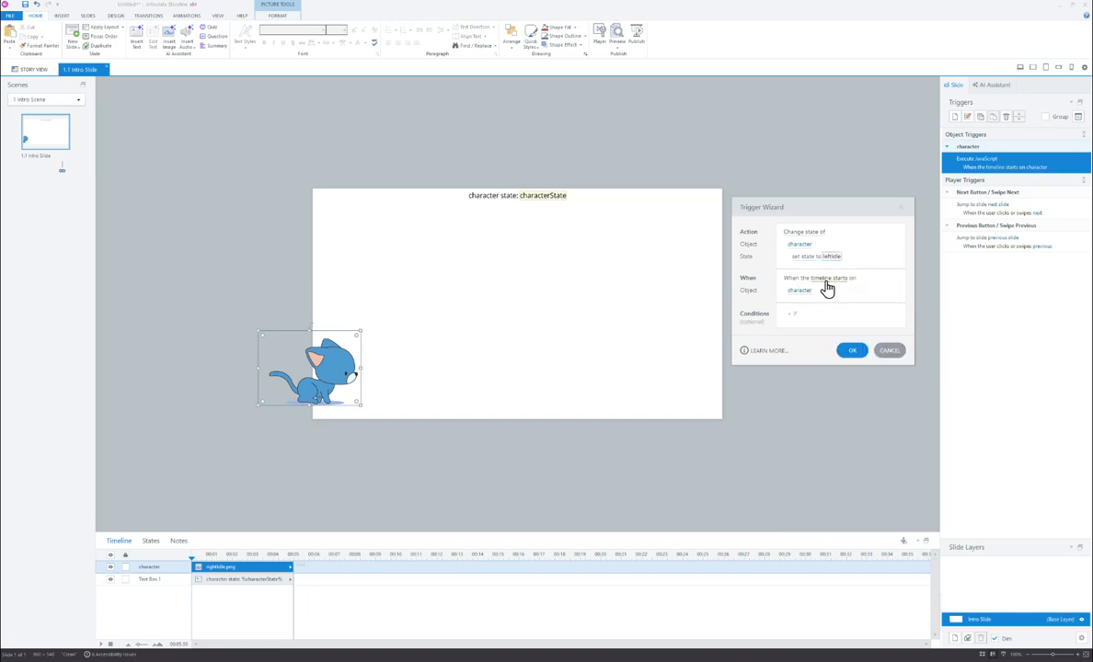
pyautogui.click(823, 279)
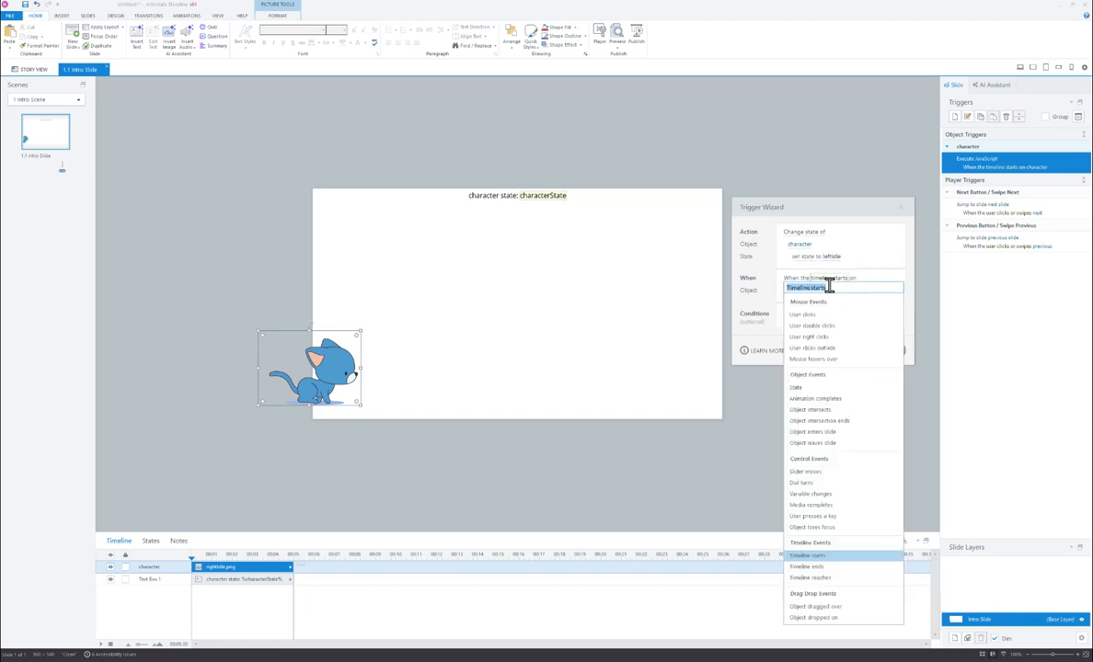
pyautogui.click(821, 495)
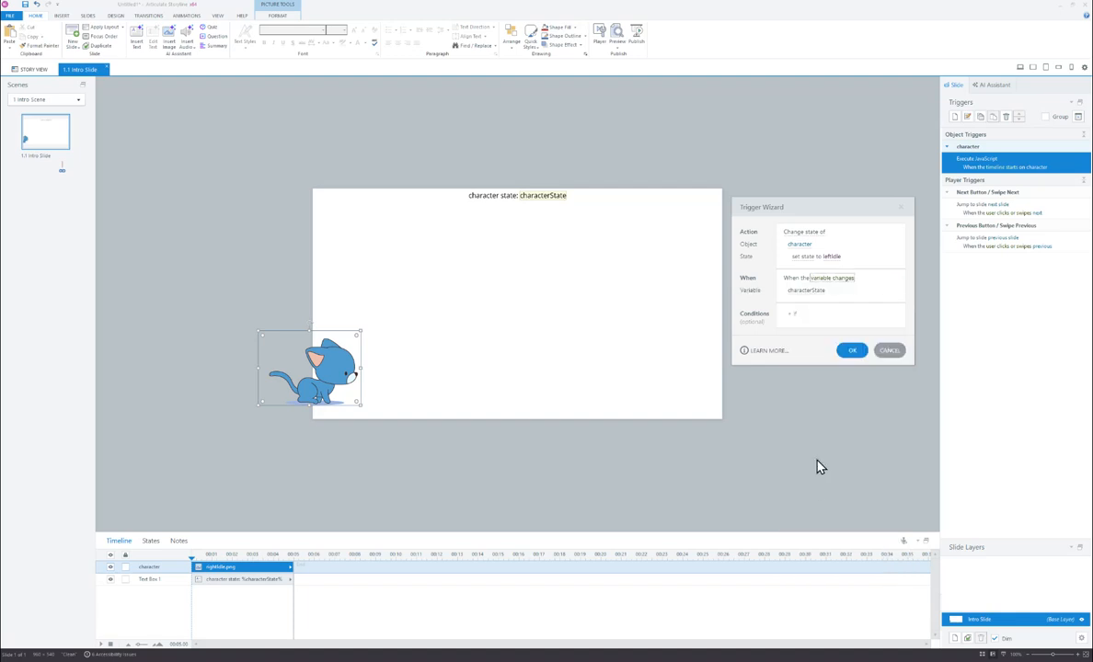
# Add the condition that characterState equals the value idleLeft and save the trigger
pyautogui.click(793, 314)
pyautogui.click(805, 311)
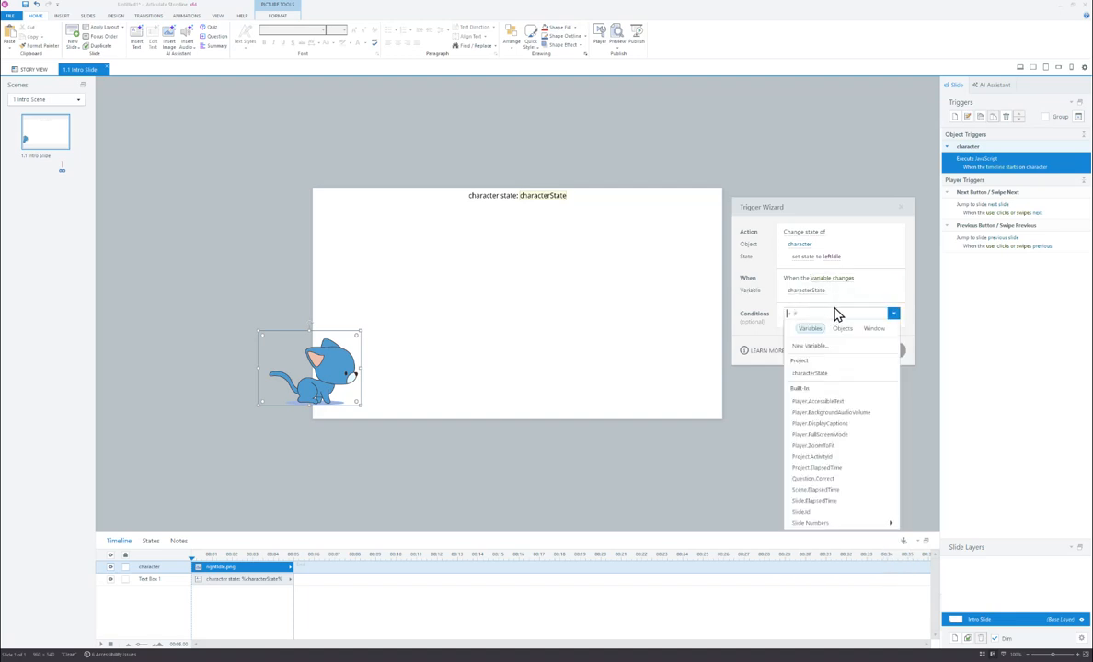
pyautogui.click(817, 374)
pyautogui.click(866, 318)
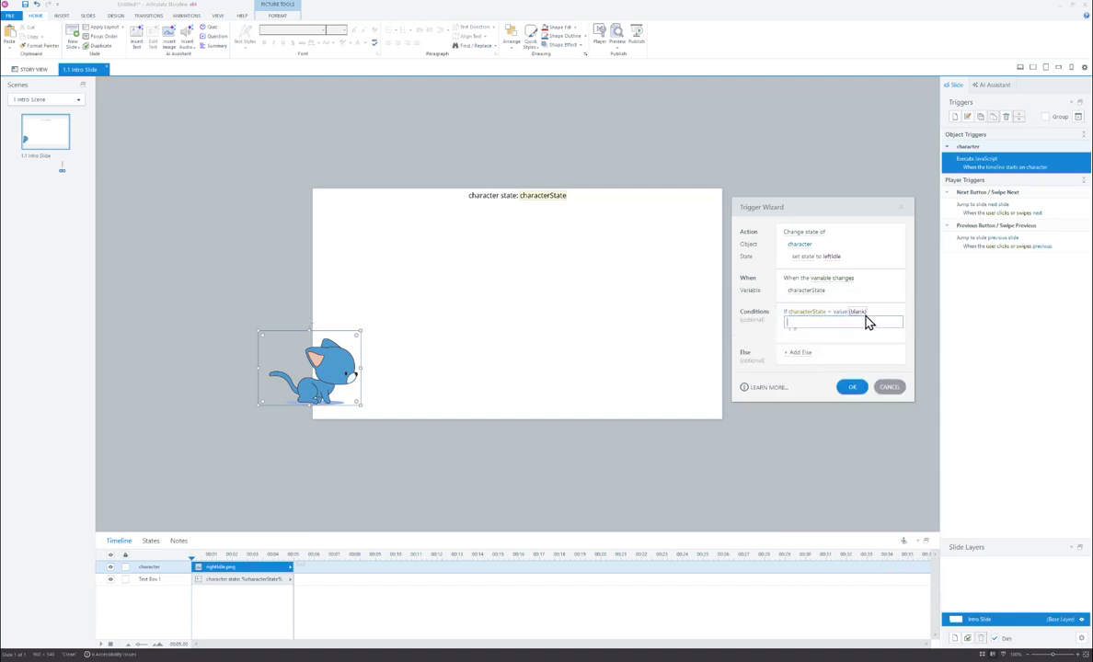
pyautogui.write('idleLeft')
pyautogui.click(852, 387)
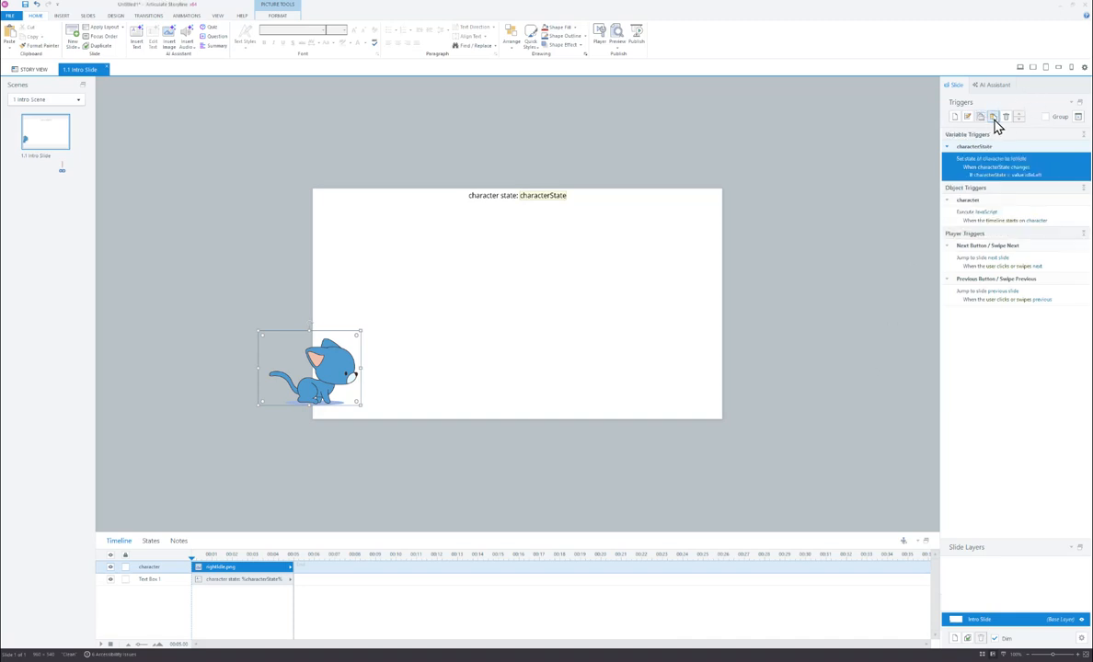
# Duplicate the leftIdle variable trigger so there are four identical triggers, deleting the one surplus copy
pyautogui.click(994, 117)
pyautogui.click(994, 117)
pyautogui.click(994, 116)
pyautogui.click(994, 116)
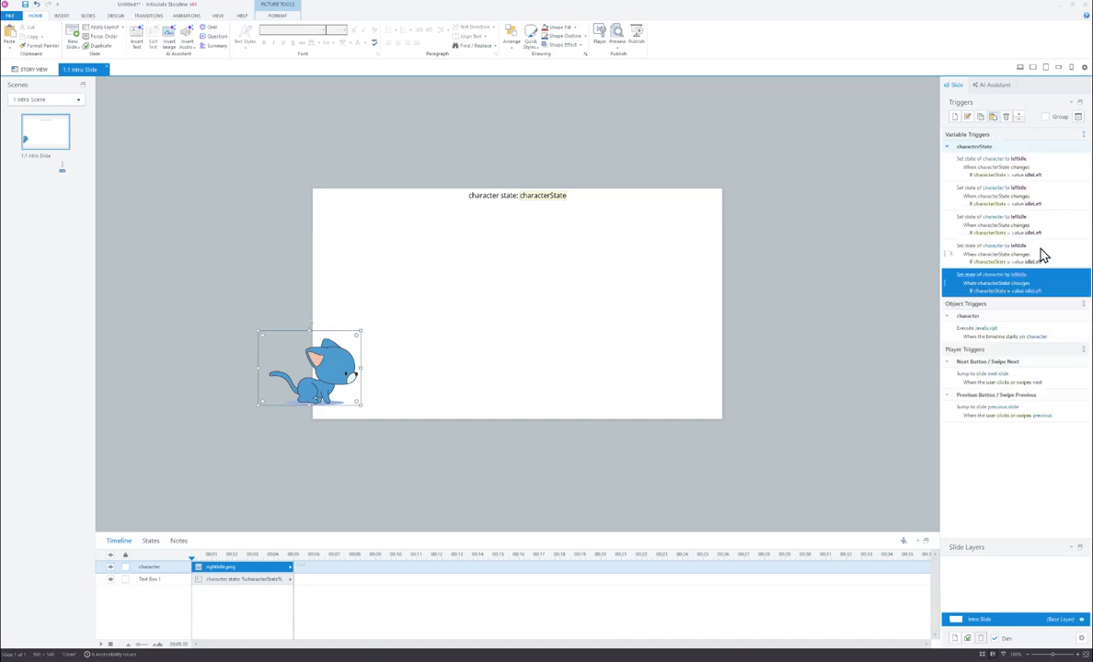
pyautogui.press('Delete')
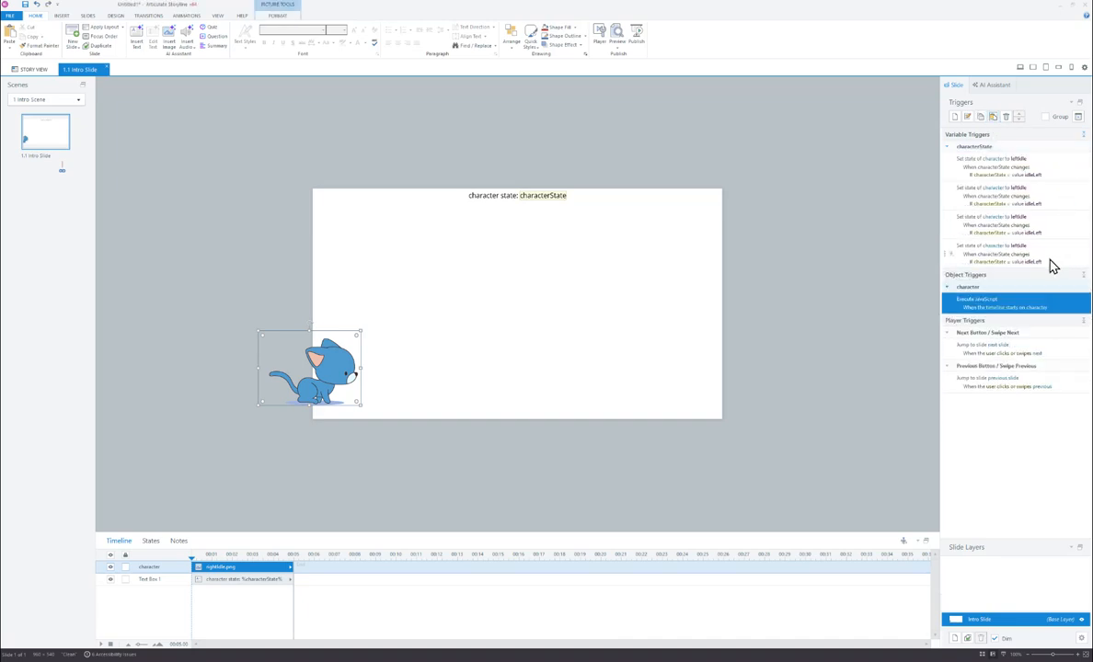
# Change the second characterState trigger to set character to rightIdle when the value equals idleRight
pyautogui.click(1063, 174)
pyautogui.click(1037, 195)
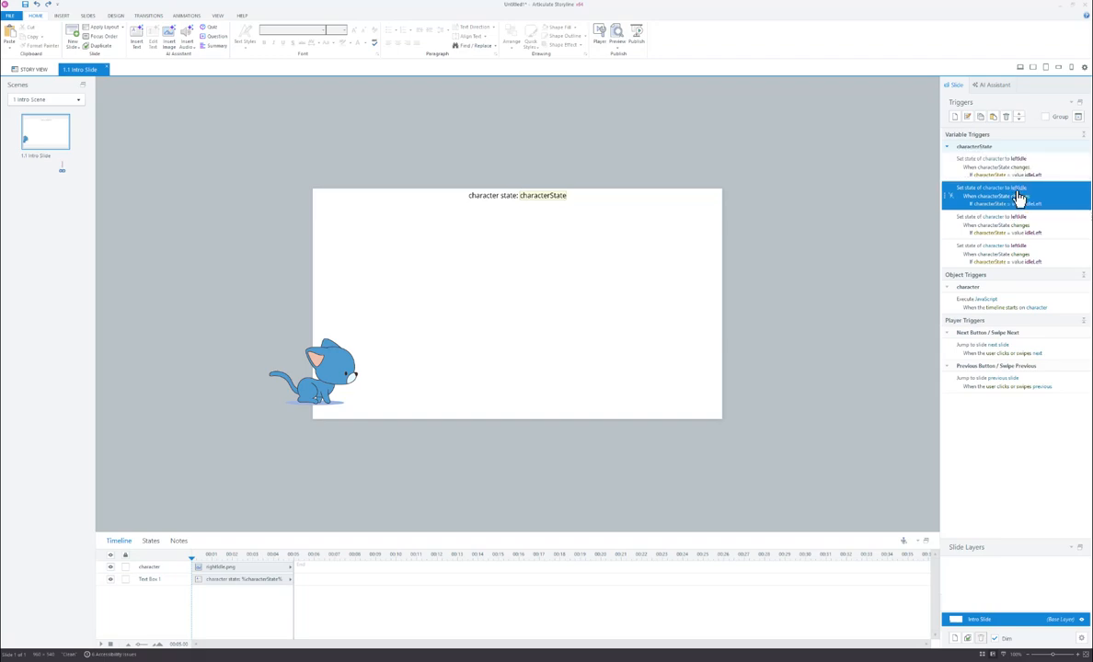
pyautogui.click(1019, 188)
pyautogui.click(1038, 219)
pyautogui.click(1033, 205)
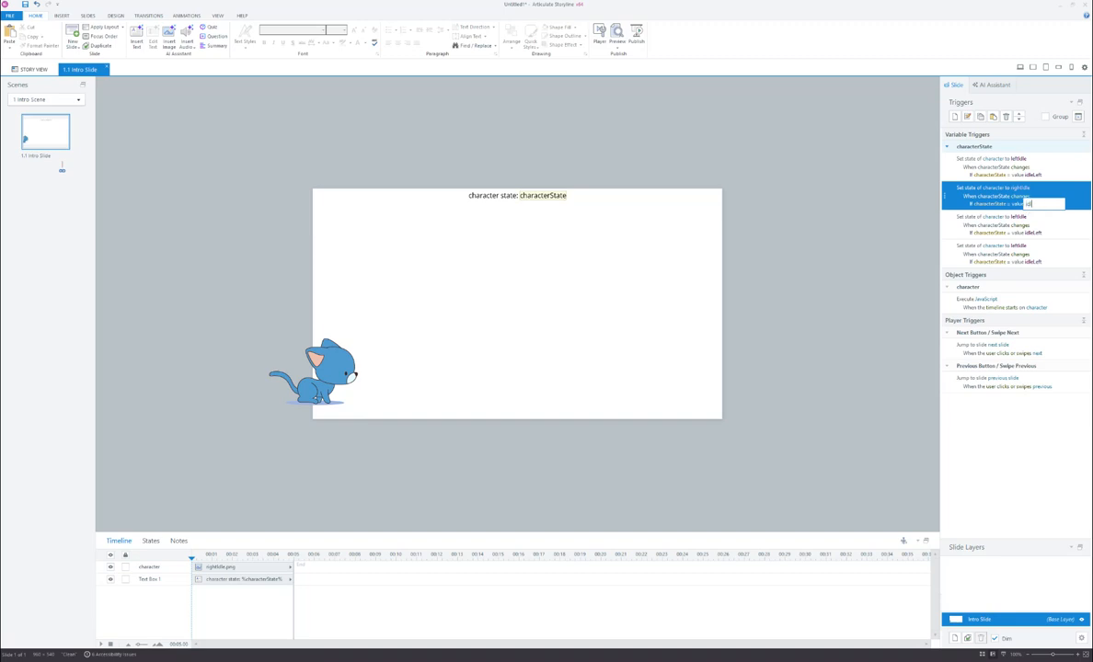
pyautogui.write('idleRight')
pyautogui.press('Return')
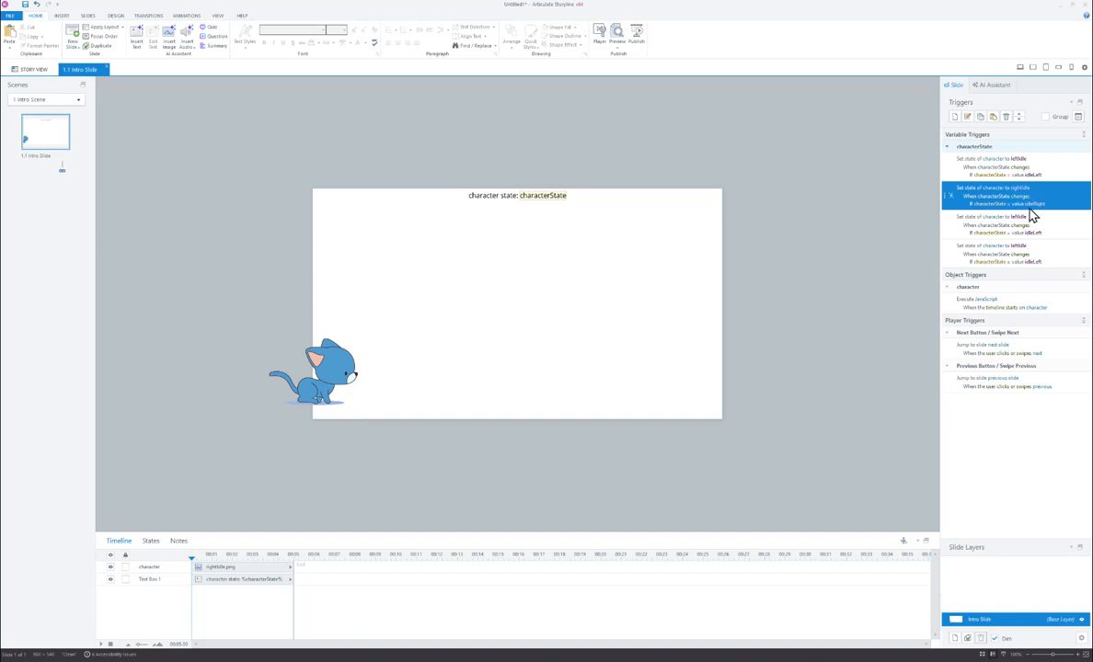
# Change the third characterState trigger to set character to rightWalk when the value equals walkRight
pyautogui.click(1021, 224)
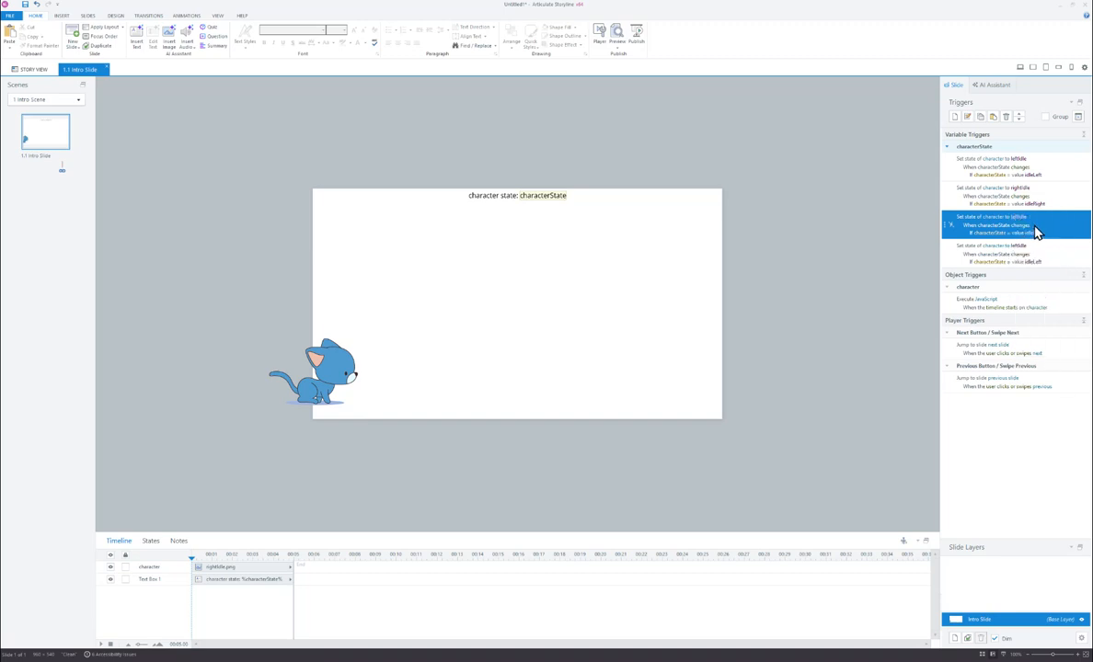
pyautogui.click(1021, 219)
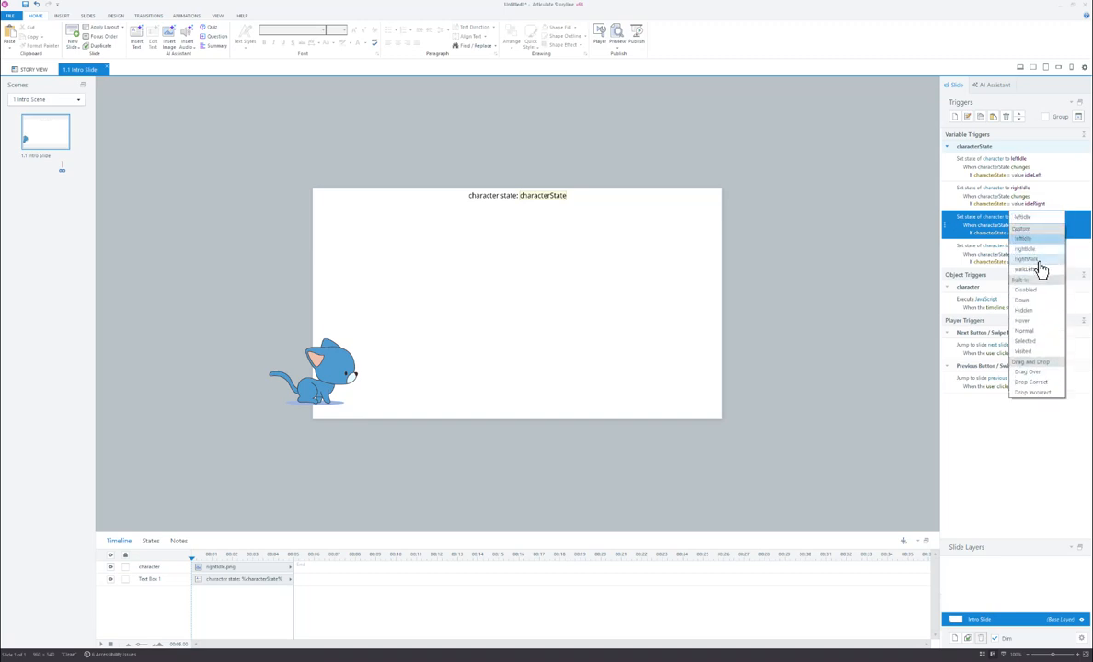
pyautogui.click(1040, 267)
pyautogui.click(1036, 234)
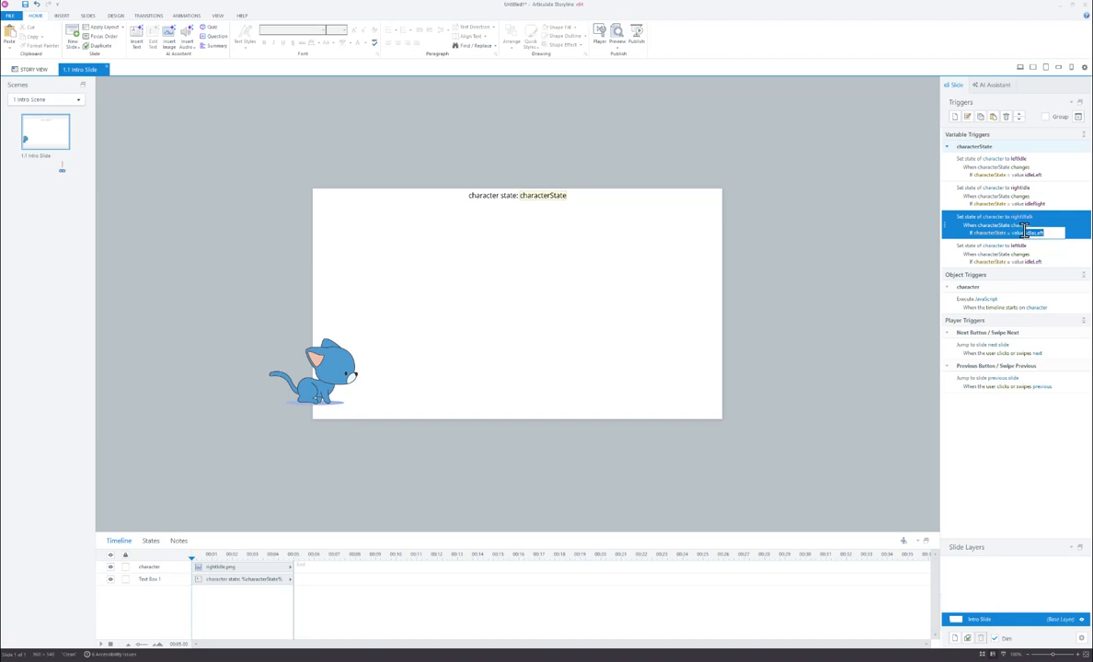
pyautogui.write('walkRight')
pyautogui.press('Return')
# Change the fourth characterState trigger to set character to walkLeft when the value equals walkLeft
pyautogui.click(1017, 247)
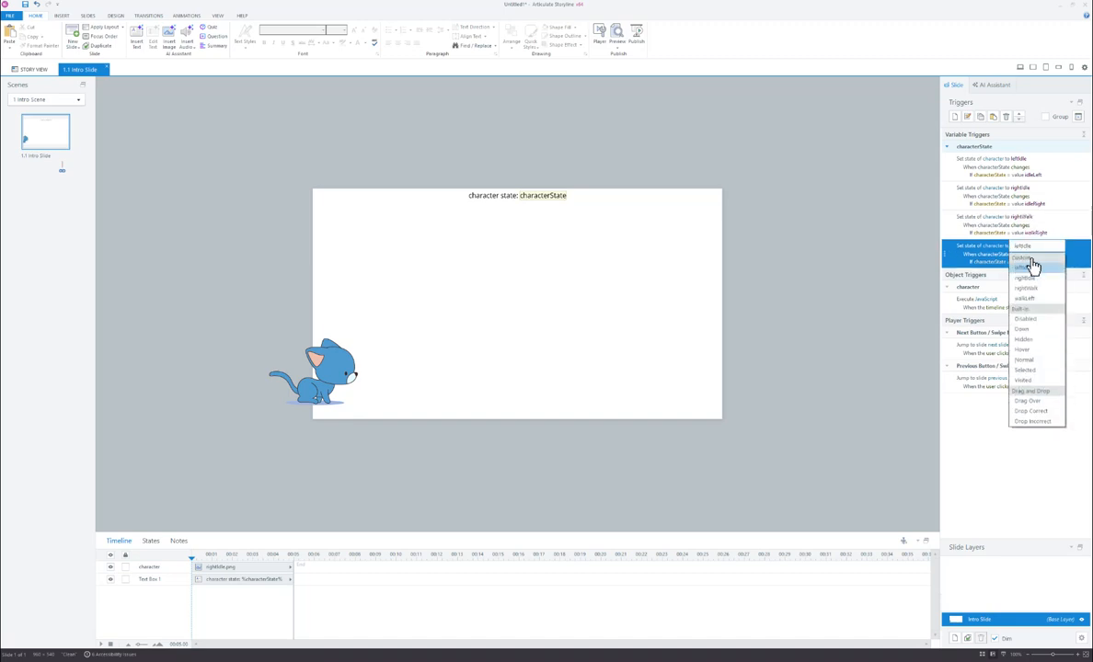
pyautogui.click(1028, 300)
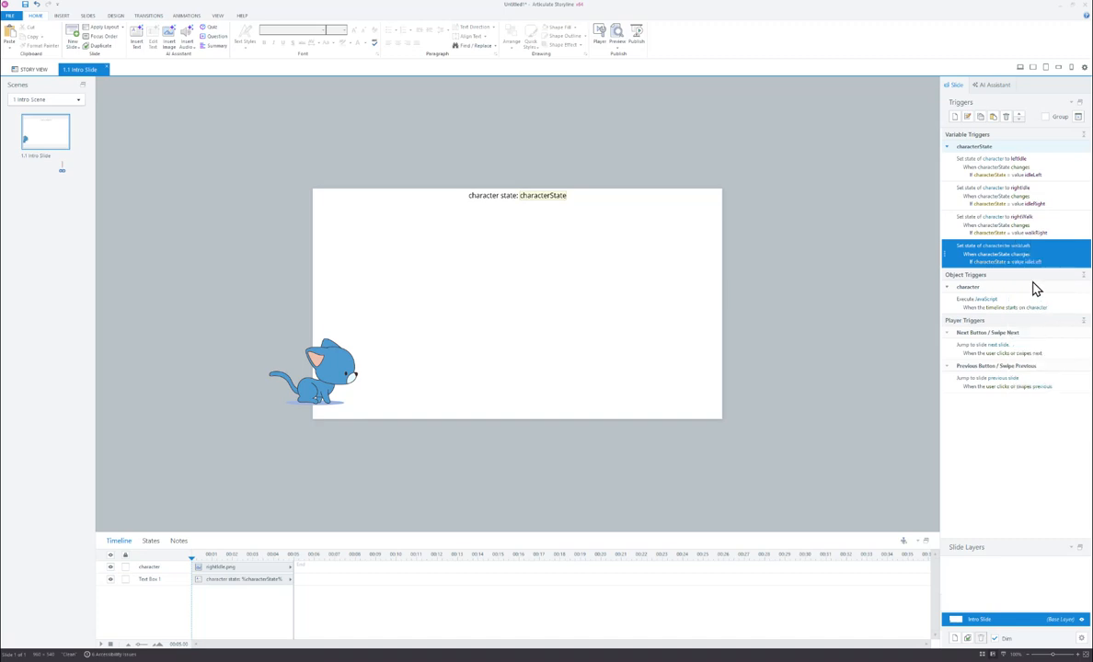
pyautogui.click(1034, 263)
pyautogui.moveTo(1043, 263); pyautogui.dragTo(1020, 266)
pyautogui.write('walk')
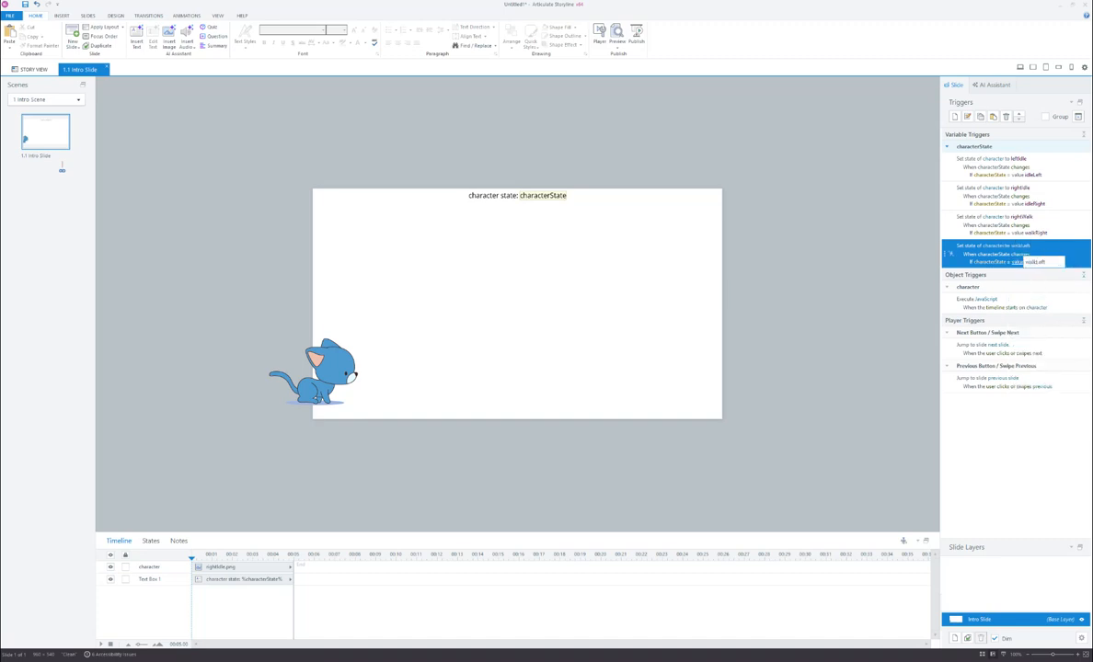
pyautogui.press('Return')
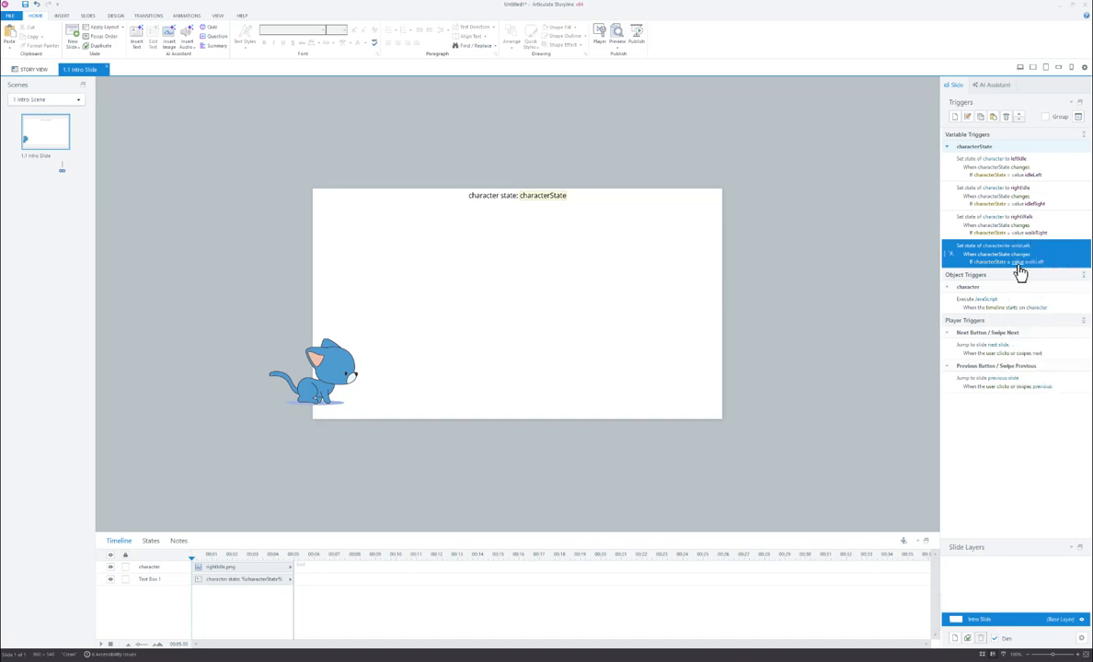
# Preview the slide to test the cat's state changes, and close the preview
pyautogui.click(618, 52)
pyautogui.click(645, 68)
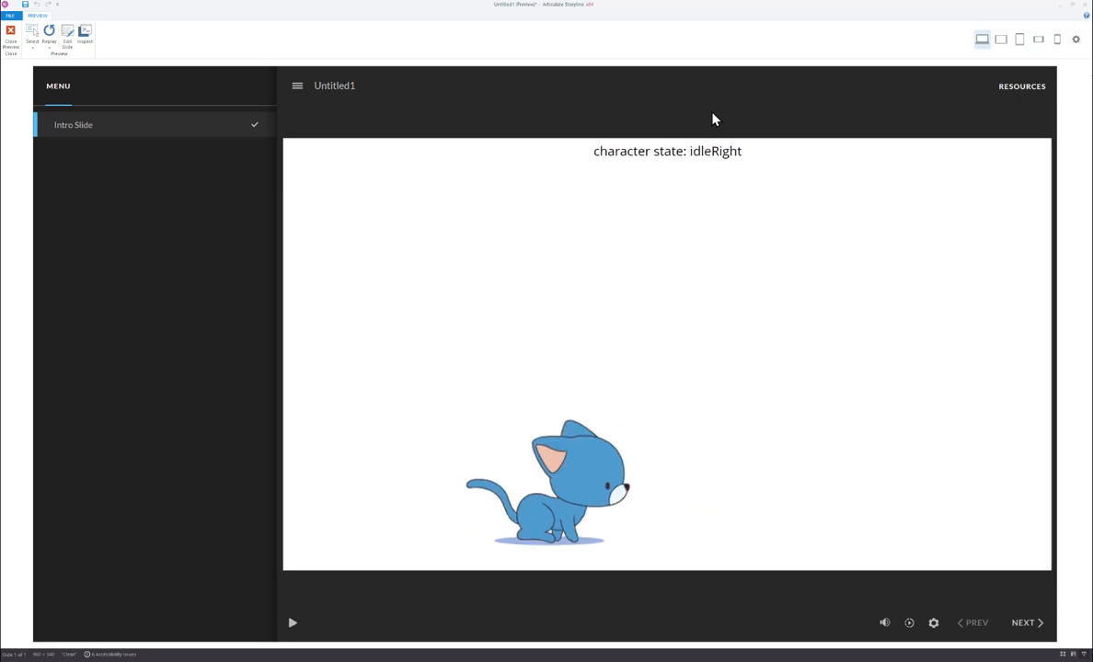
pyautogui.click(11, 36)
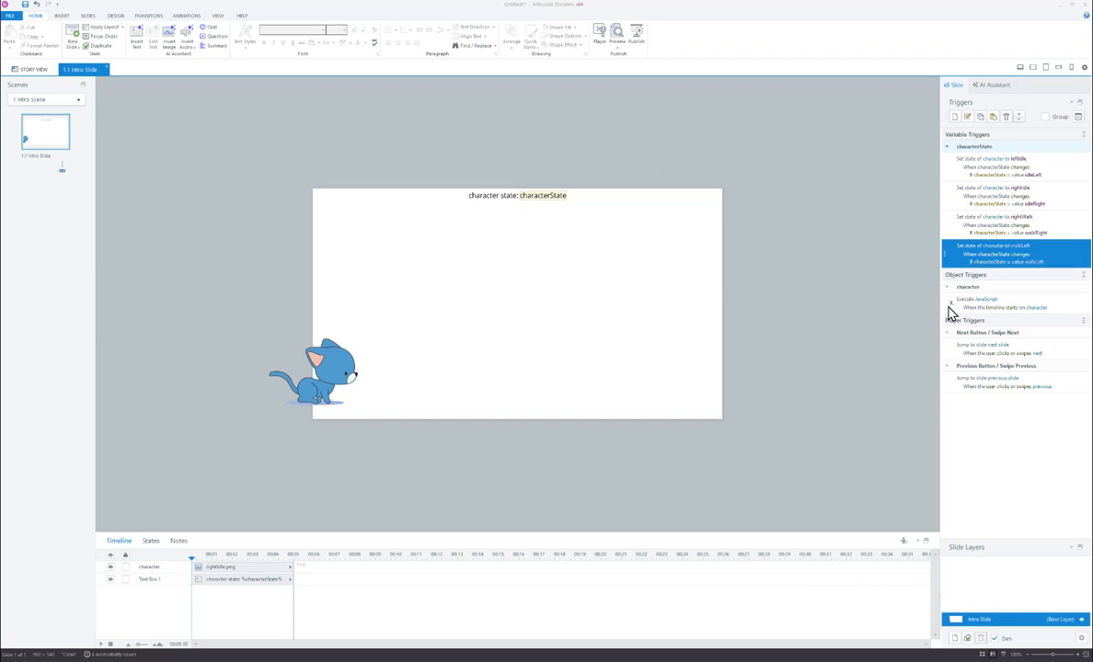
# Open the script of the character's Execute JavaScript trigger and enlarge the editor so full code lines fit
pyautogui.doubleClick(989, 305)
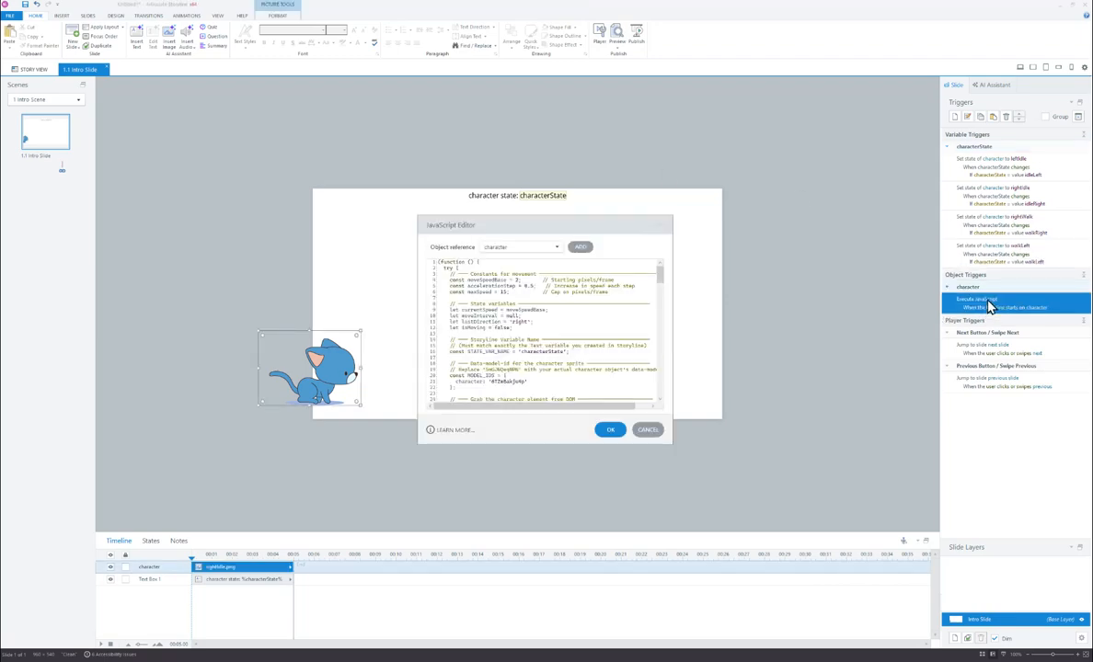
pyautogui.moveTo(617, 224); pyautogui.dragTo(744, 169)
pyautogui.doubleClick(731, 161)
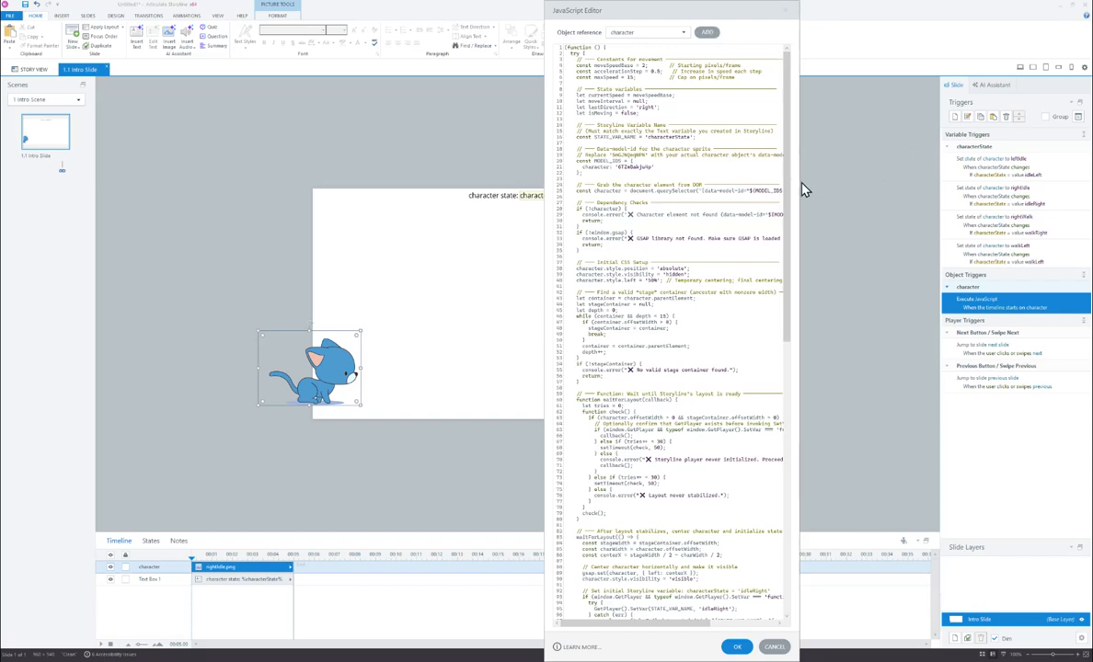
pyautogui.moveTo(799, 185); pyautogui.dragTo(970, 179)
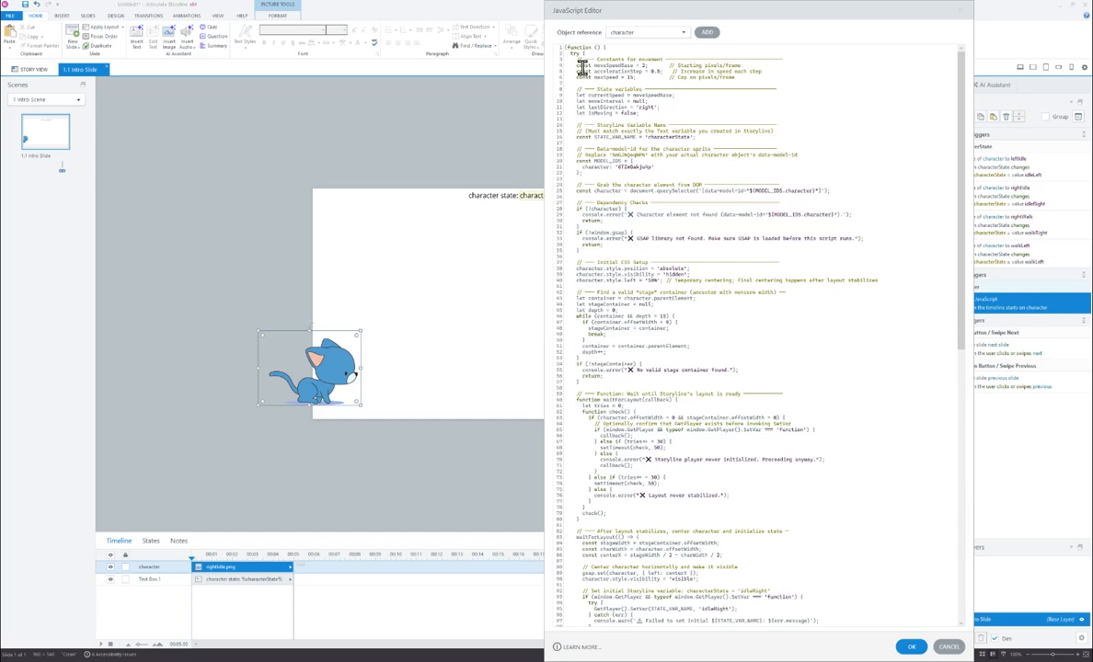
# Examine the script's movement constants, state variables, Storyline variable name and initial CSS setup of the character
pyautogui.moveTo(699, 114); pyautogui.dragTo(565, 48)
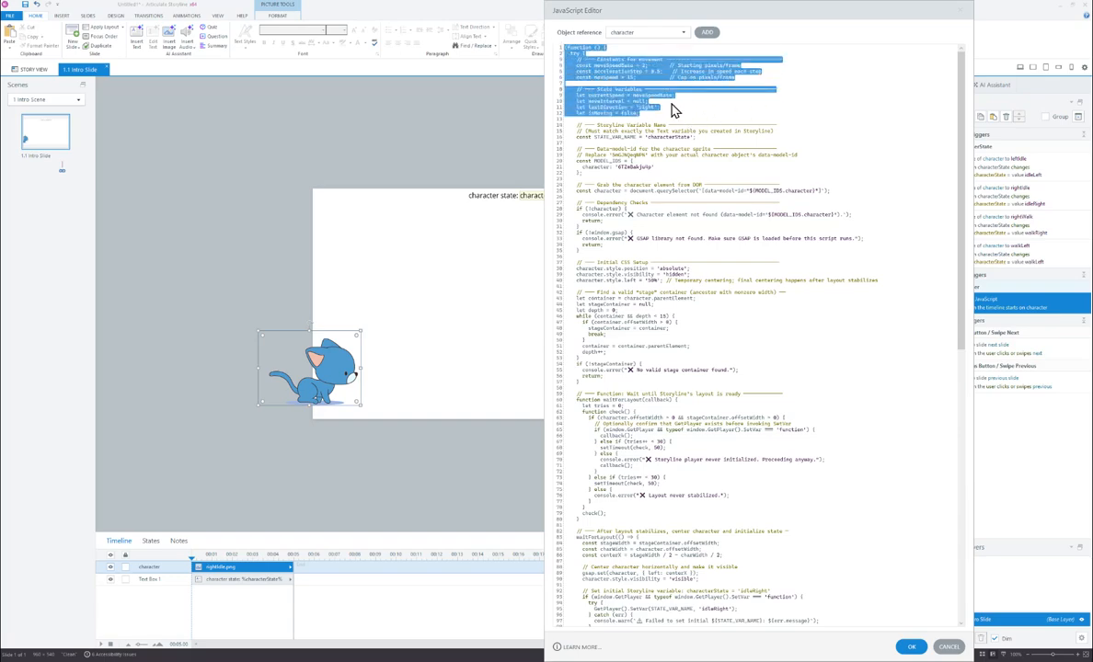
pyautogui.click(685, 112)
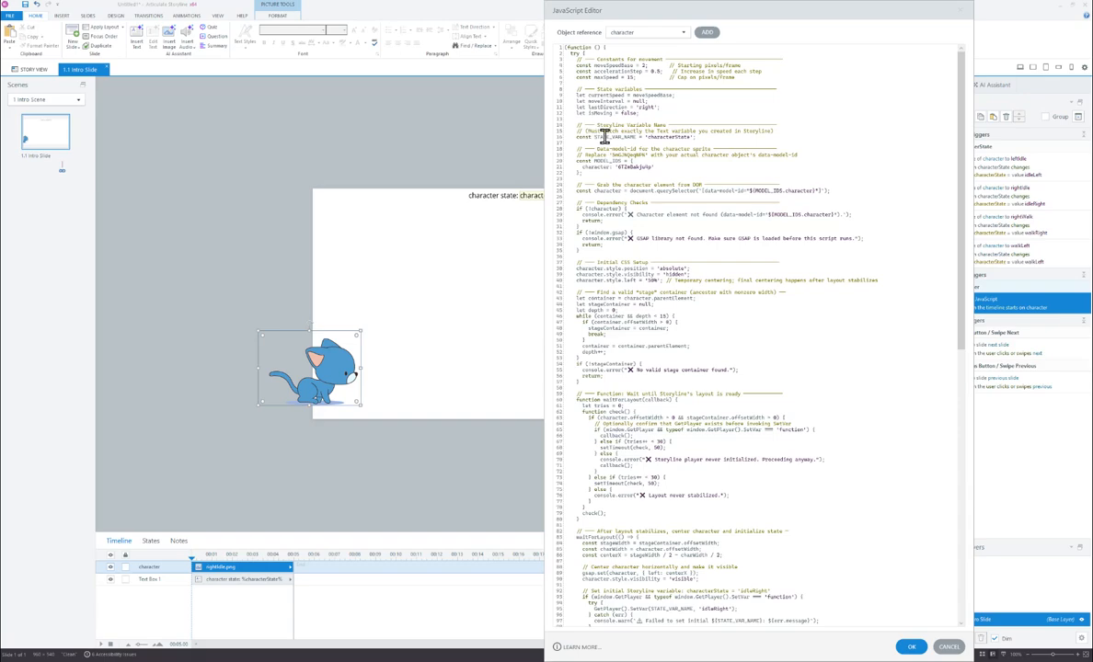
pyautogui.doubleClick(667, 137)
pyautogui.moveTo(963, 172); pyautogui.dragTo(951, 143)
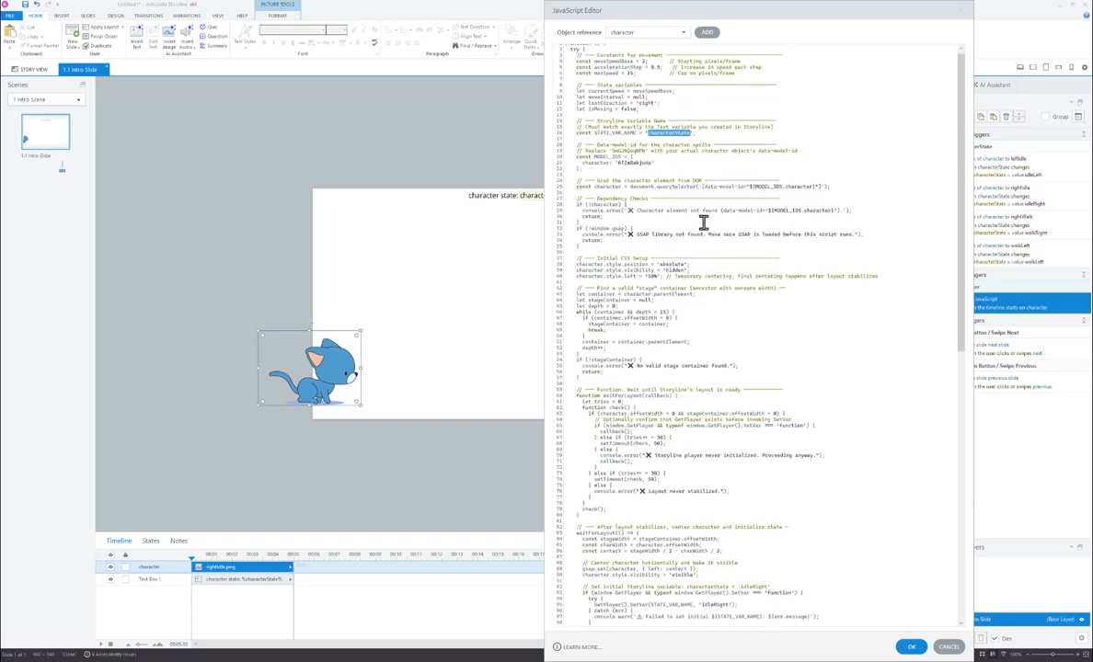
pyautogui.moveTo(584, 281); pyautogui.dragTo(610, 270)
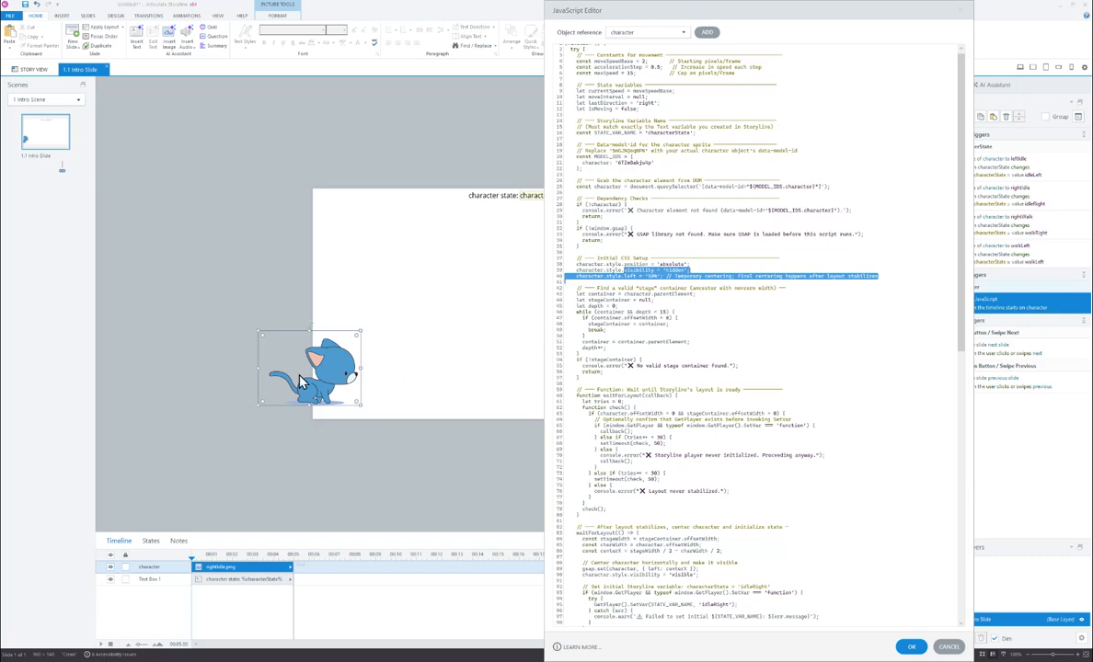
pyautogui.scroll(-5, 966, 277)
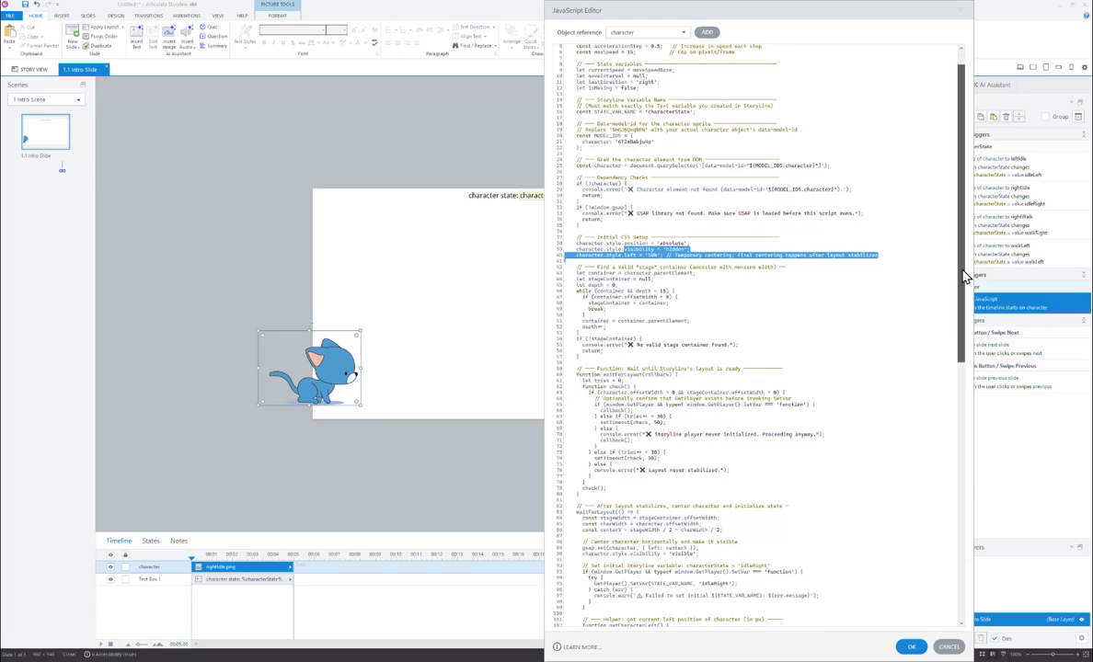
pyautogui.scroll(-3, 968, 333)
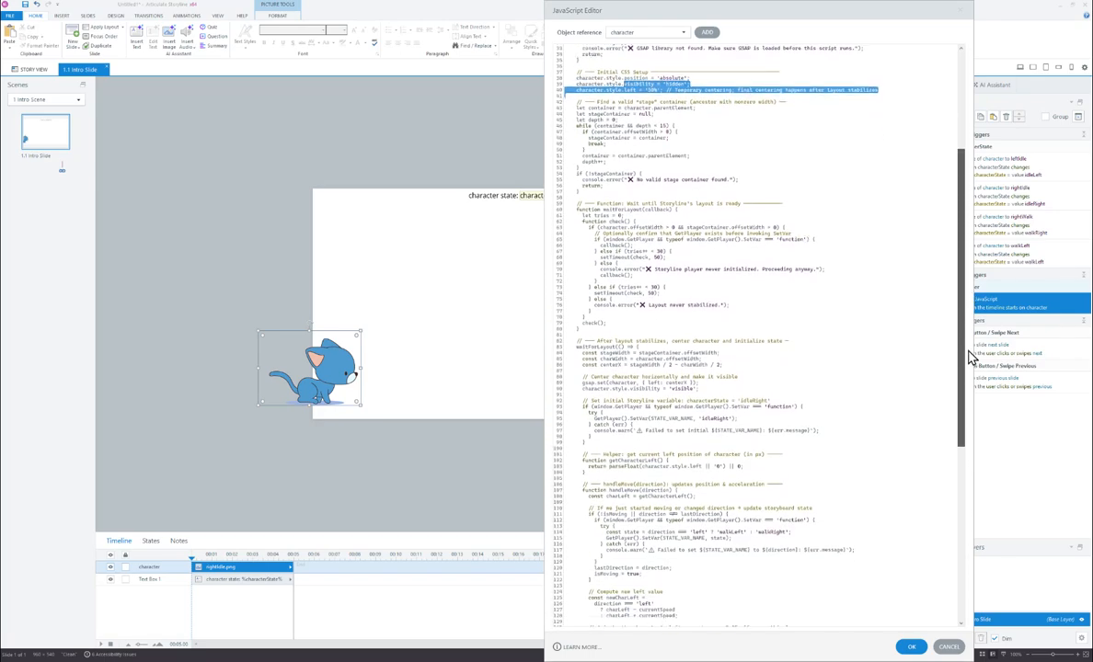
pyautogui.scroll(4, 968, 336)
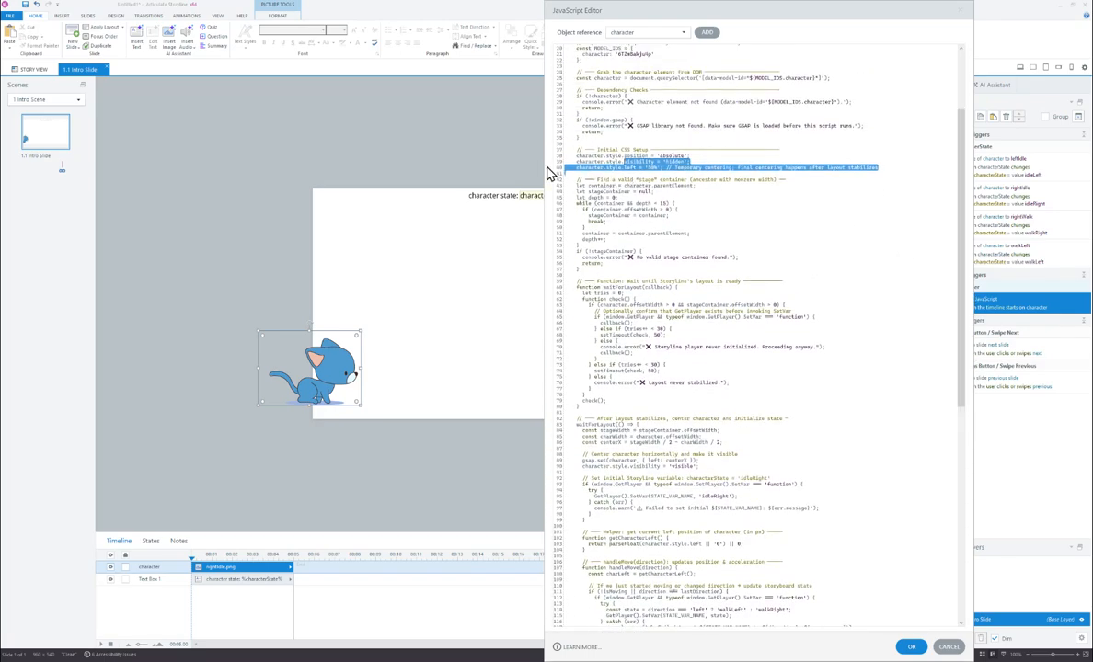
pyautogui.click(575, 164)
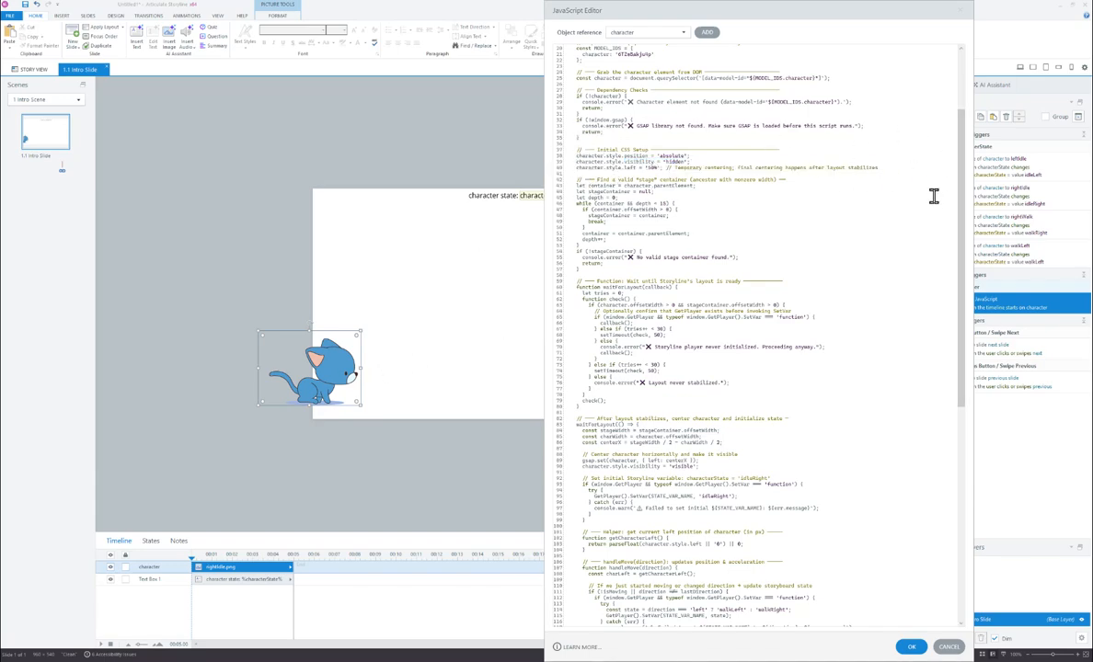
# Examine the code that waits for the layout and calculates the character's centered starting position
pyautogui.moveTo(963, 183); pyautogui.dragTo(964, 240)
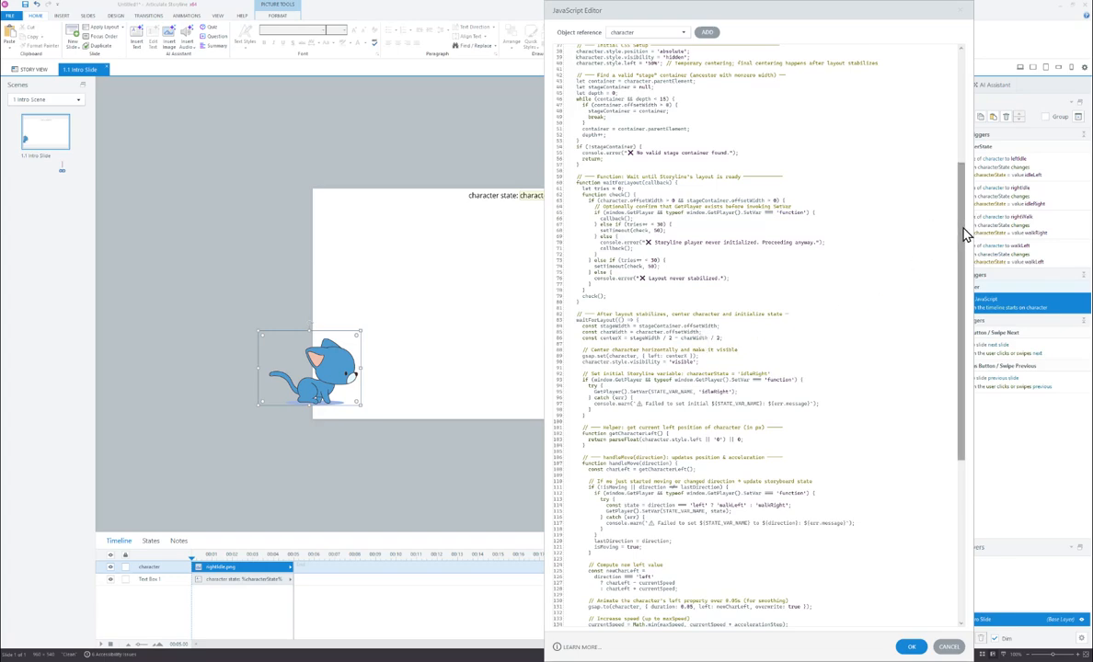
pyautogui.moveTo(965, 234); pyautogui.dragTo(961, 346)
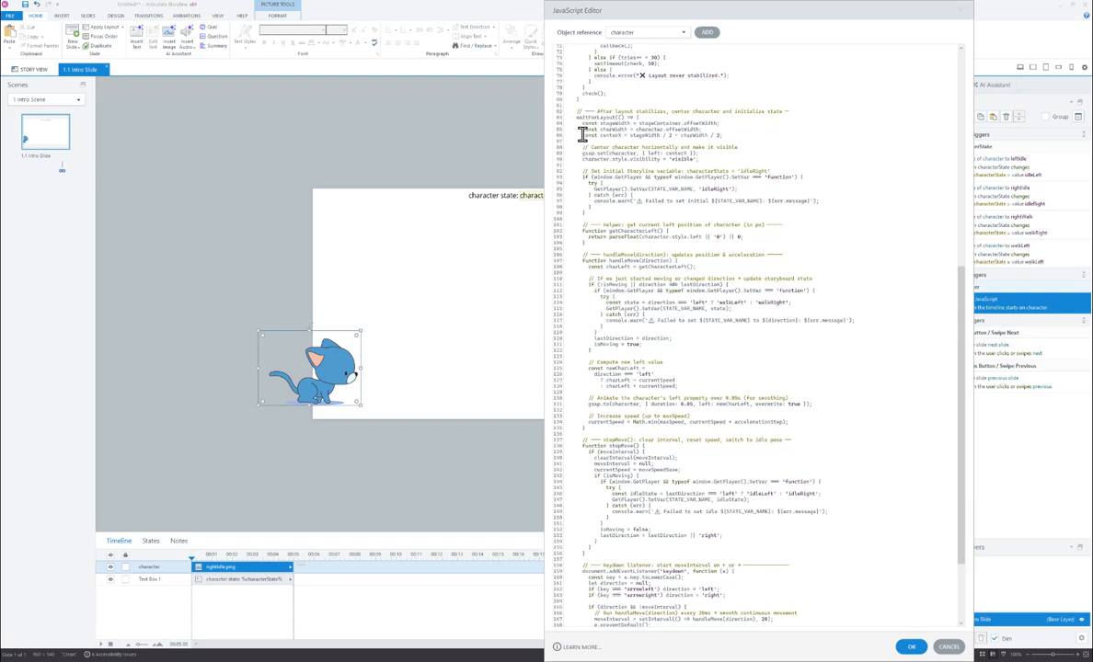
pyautogui.moveTo(582, 134); pyautogui.dragTo(728, 134)
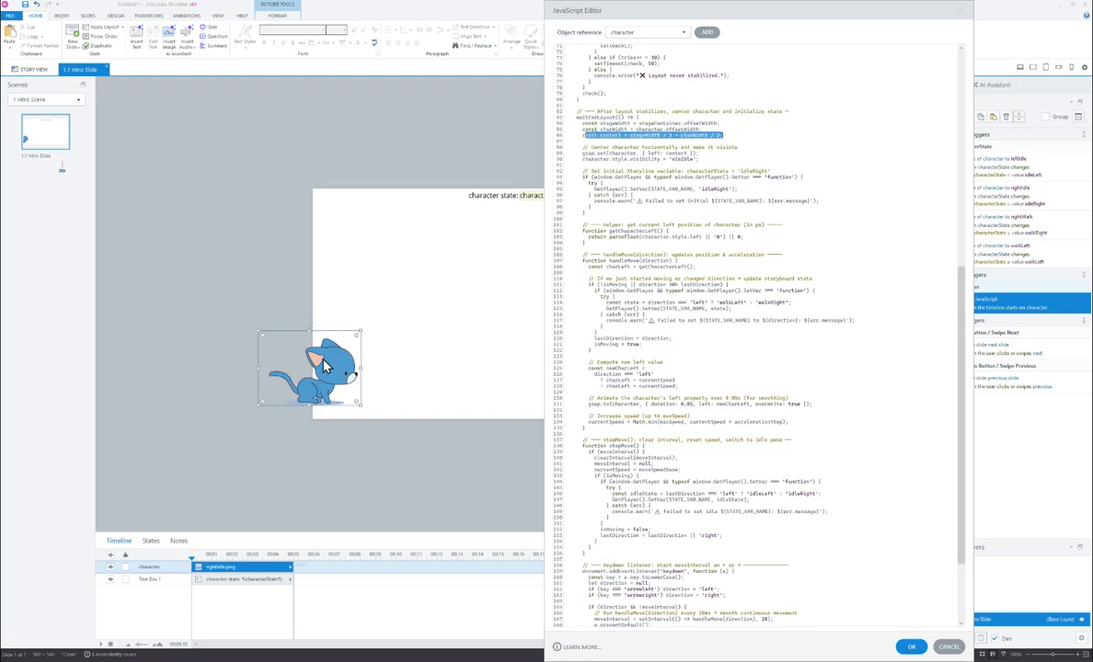
pyautogui.moveTo(963, 283); pyautogui.dragTo(972, 144)
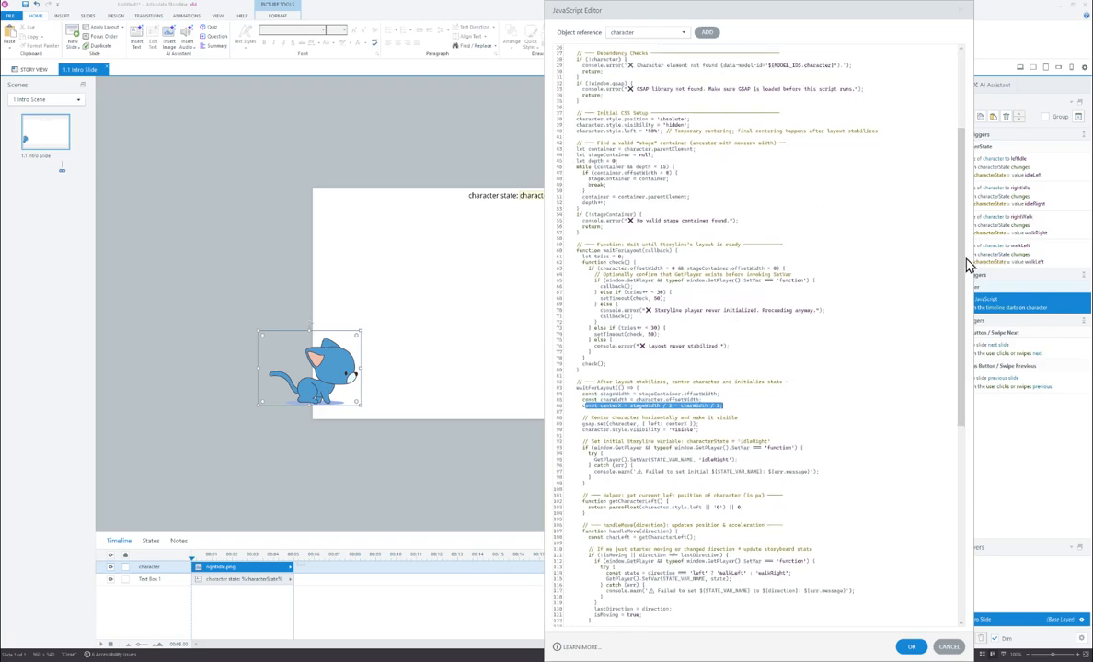
pyautogui.moveTo(962, 255); pyautogui.dragTo(959, 410)
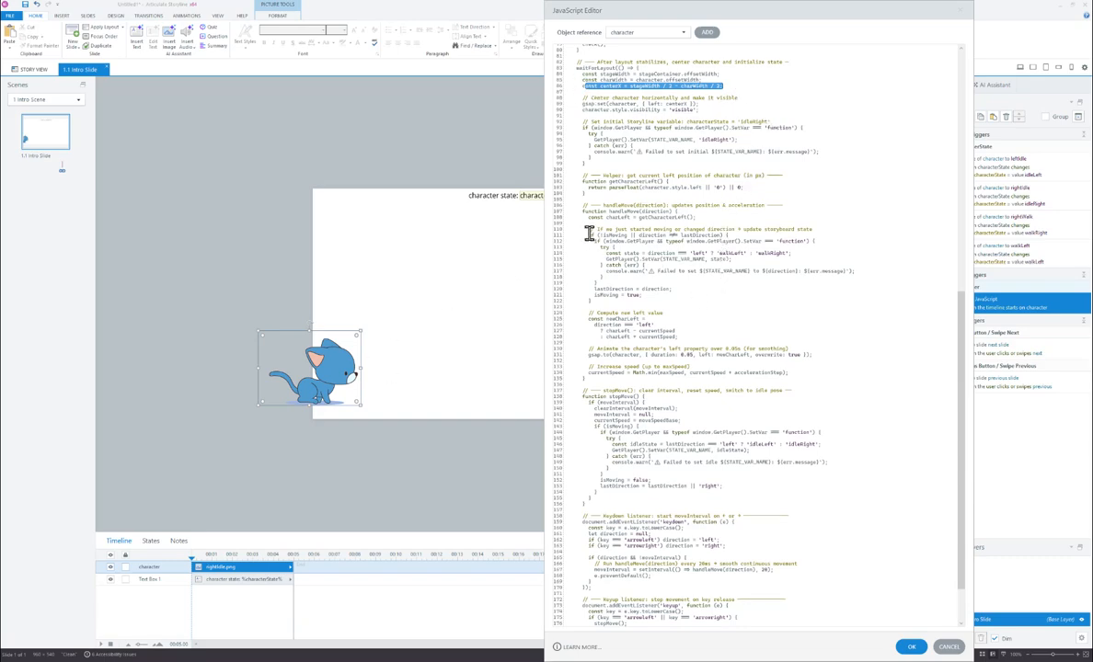
# Examine the handleMove and stopMove functions that set the walk and idle states, and the key listeners below them
pyautogui.moveTo(588, 235); pyautogui.dragTo(755, 272)
pyautogui.click(737, 301)
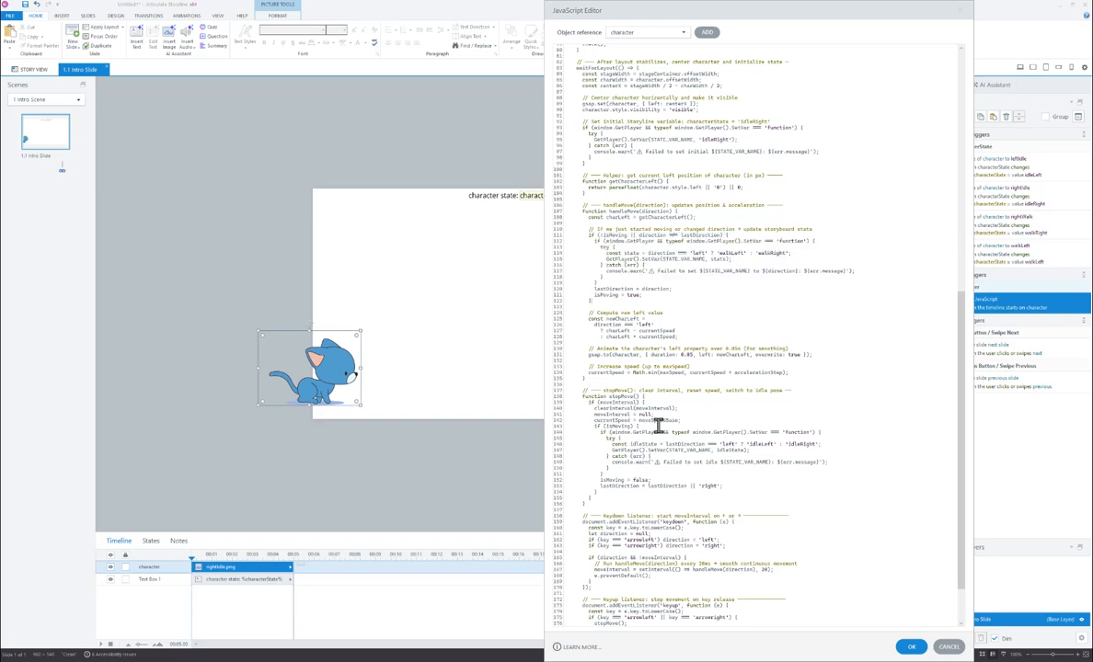
pyautogui.moveTo(595, 422); pyautogui.dragTo(782, 471)
pyautogui.click(783, 481)
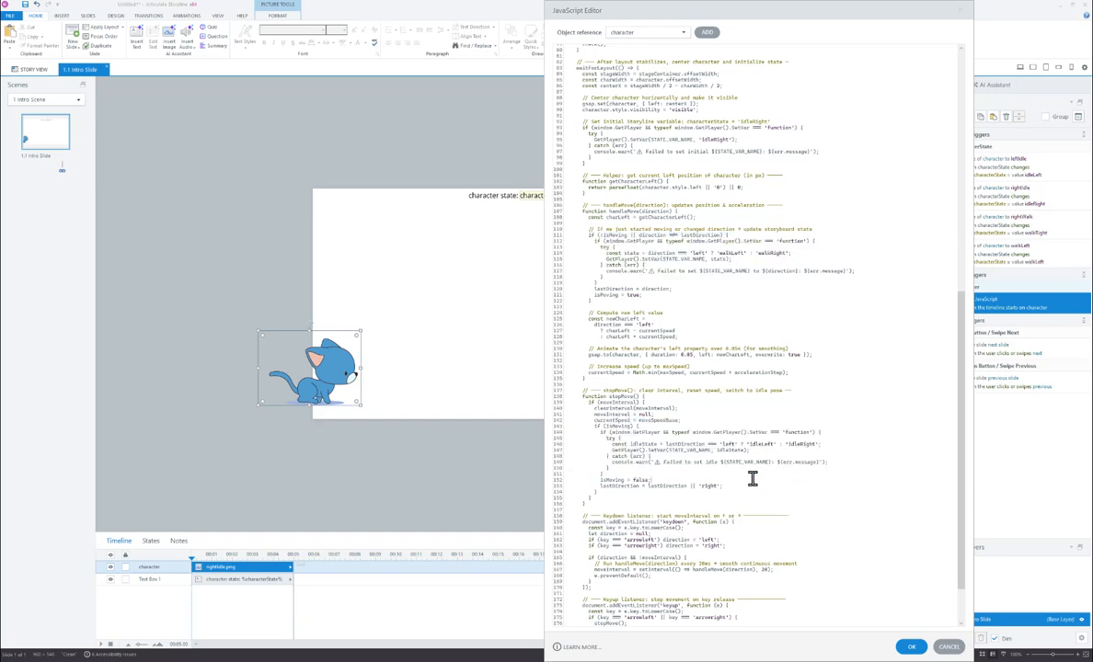
pyautogui.doubleClick(717, 443)
pyautogui.moveTo(822, 444); pyautogui.dragTo(846, 446)
pyautogui.click(836, 456)
pyautogui.click(871, 450)
pyautogui.moveTo(962, 412); pyautogui.dragTo(968, 467)
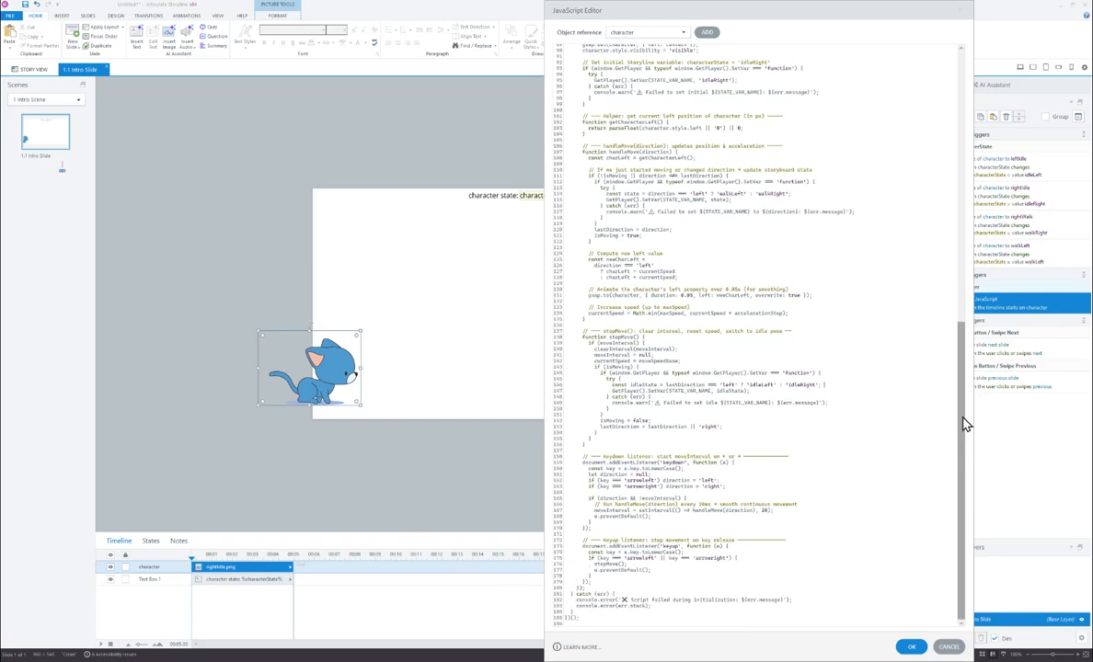
# Review the character's data-model-id section at the start of the script and close the editor, keeping the code
pyautogui.moveTo(965, 427); pyautogui.dragTo(945, 147)
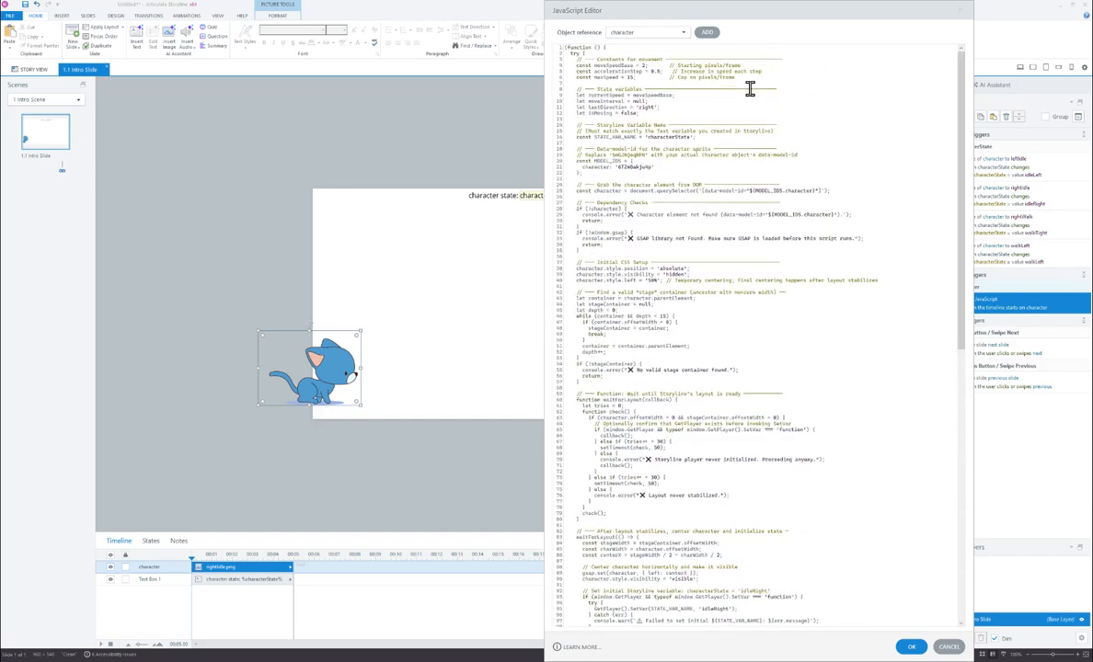
pyautogui.moveTo(650, 168); pyautogui.dragTo(591, 154)
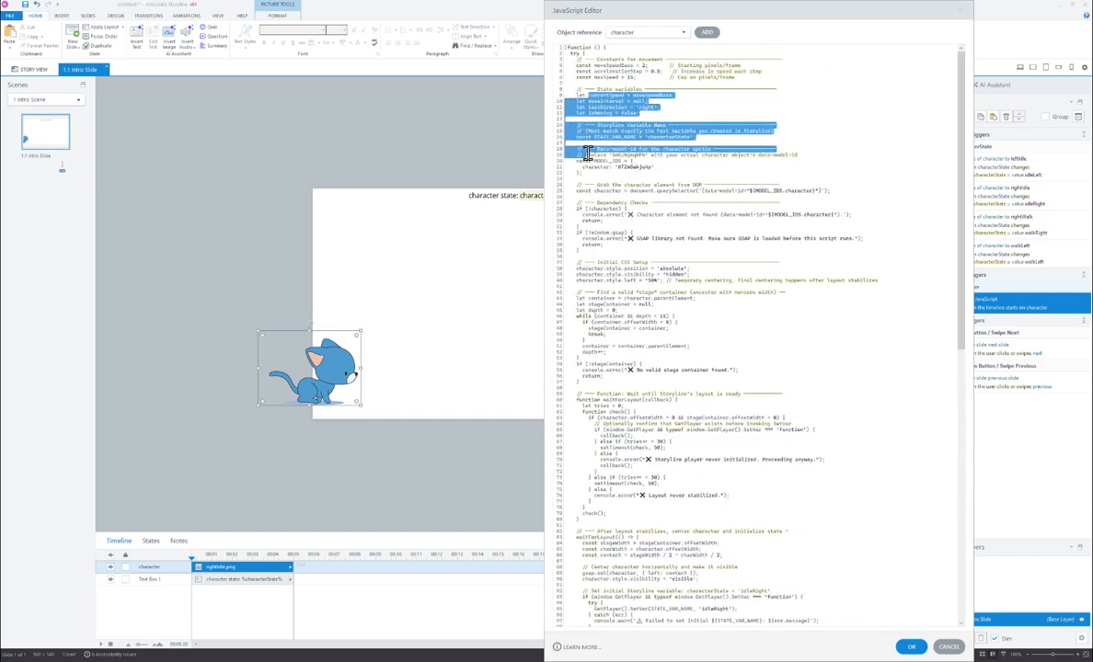
pyautogui.click(703, 182)
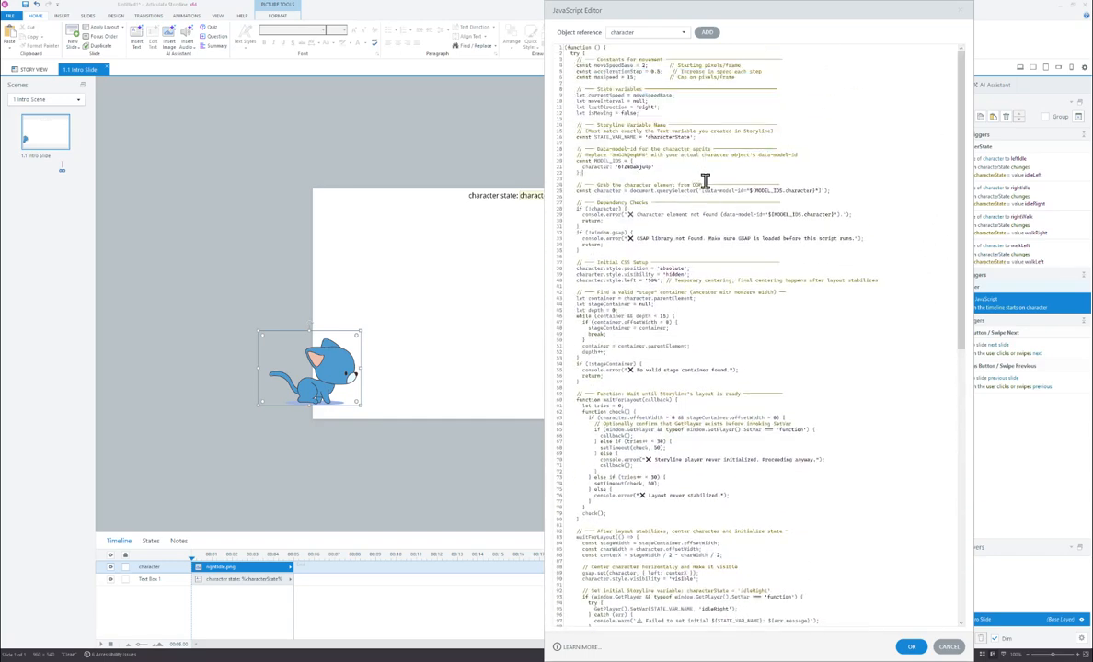
pyautogui.click(909, 647)
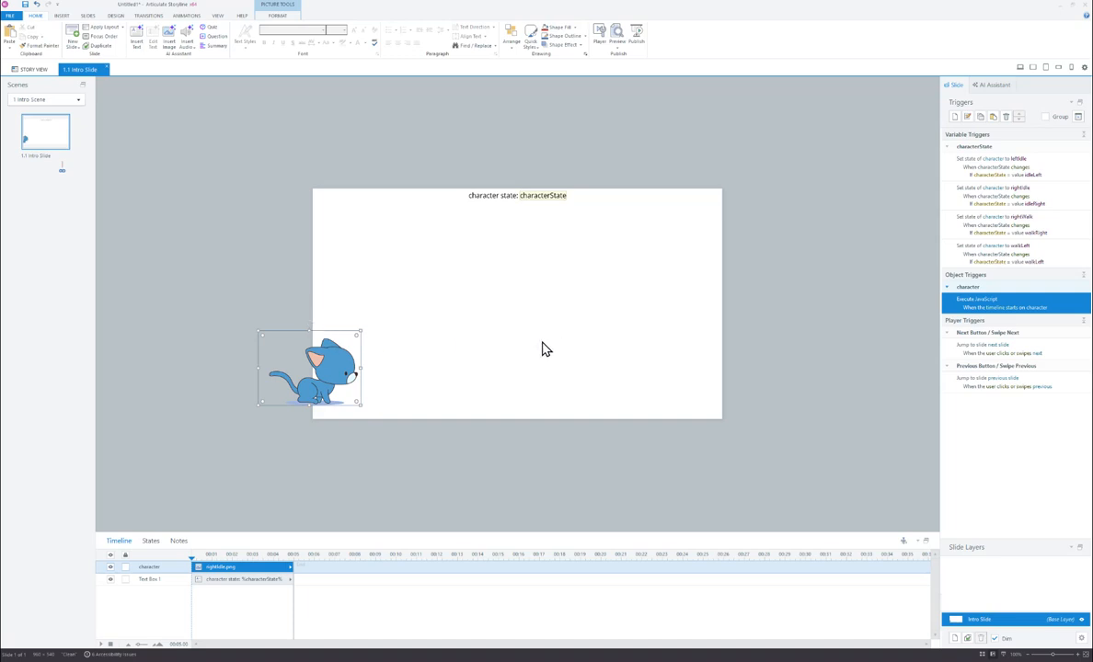